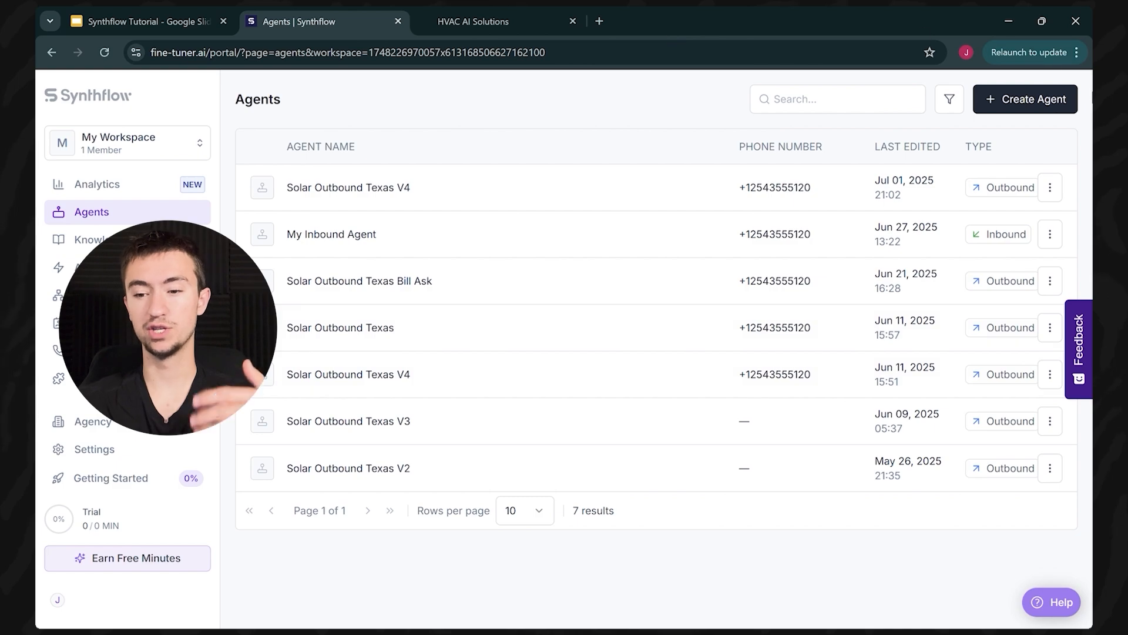
# Step: Create a new outbound agent from scratch, named My Outbound Assistant by default
pyautogui.click(1011, 116)
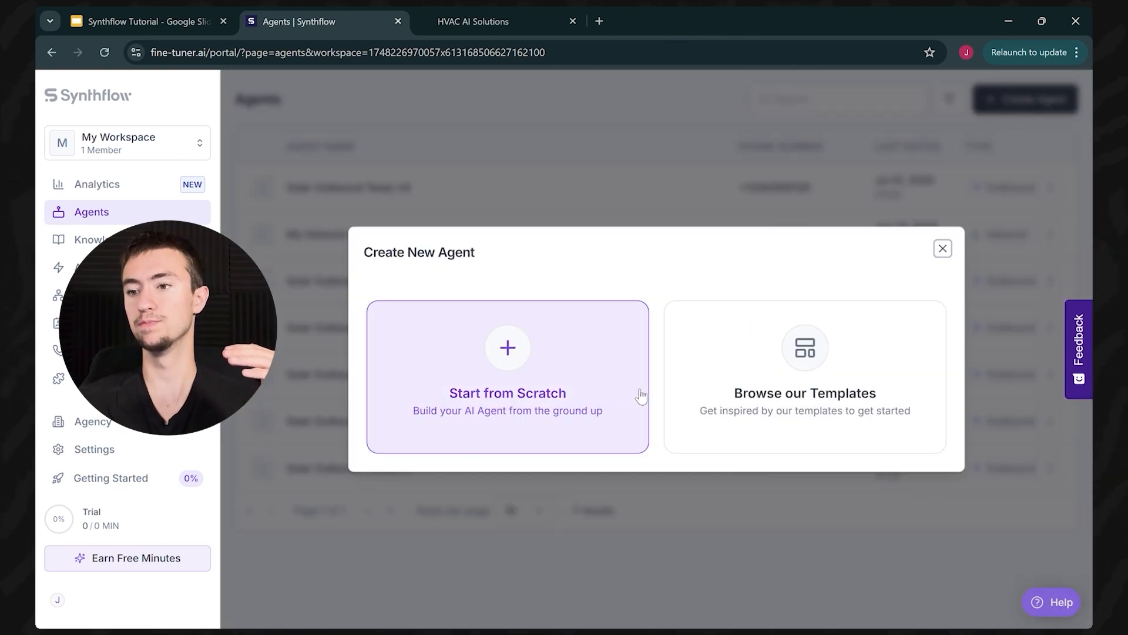
pyautogui.click(943, 249)
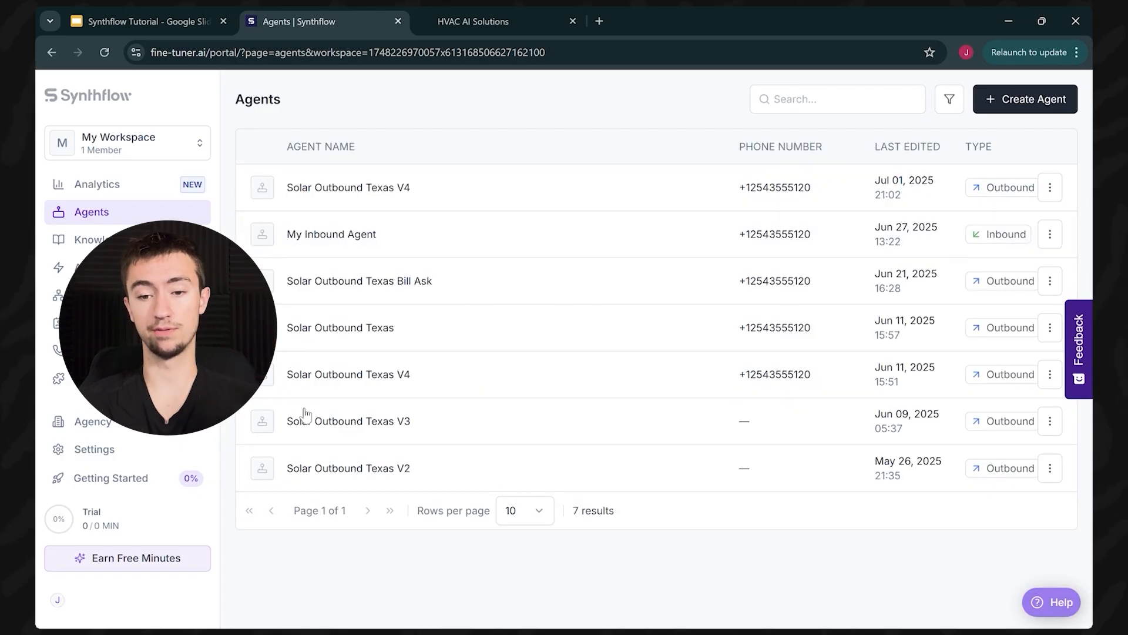
pyautogui.click(1025, 99)
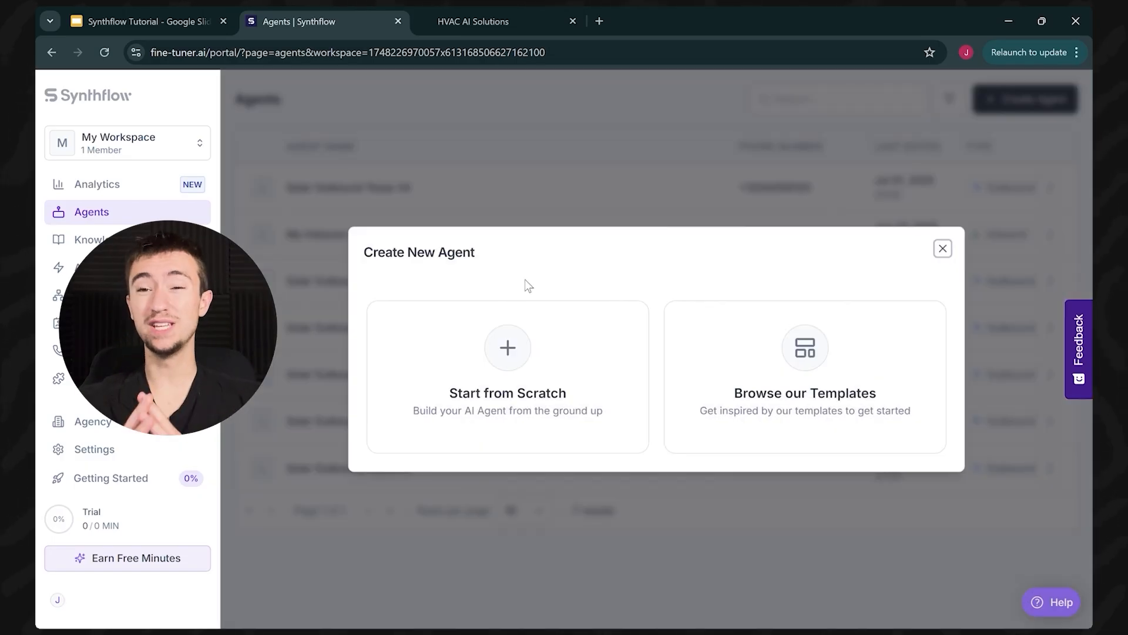
pyautogui.click(532, 340)
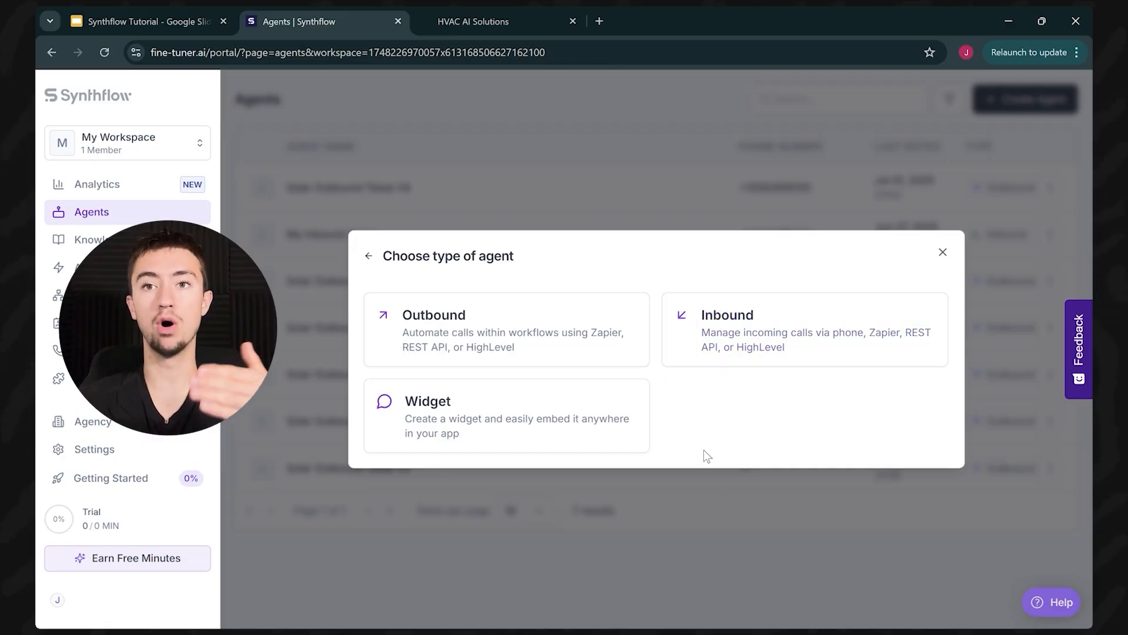
pyautogui.click(532, 347)
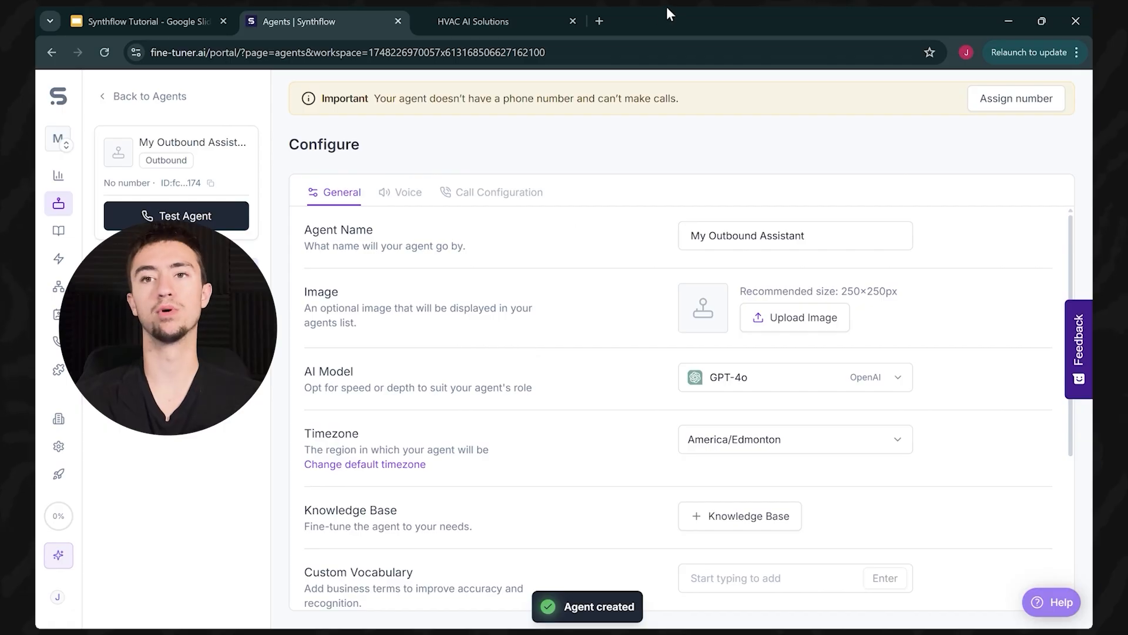
# Step: Rename the agent to 'Test 1' and keep GPT-4o as its AI model
pyautogui.tripleClick(831, 235)
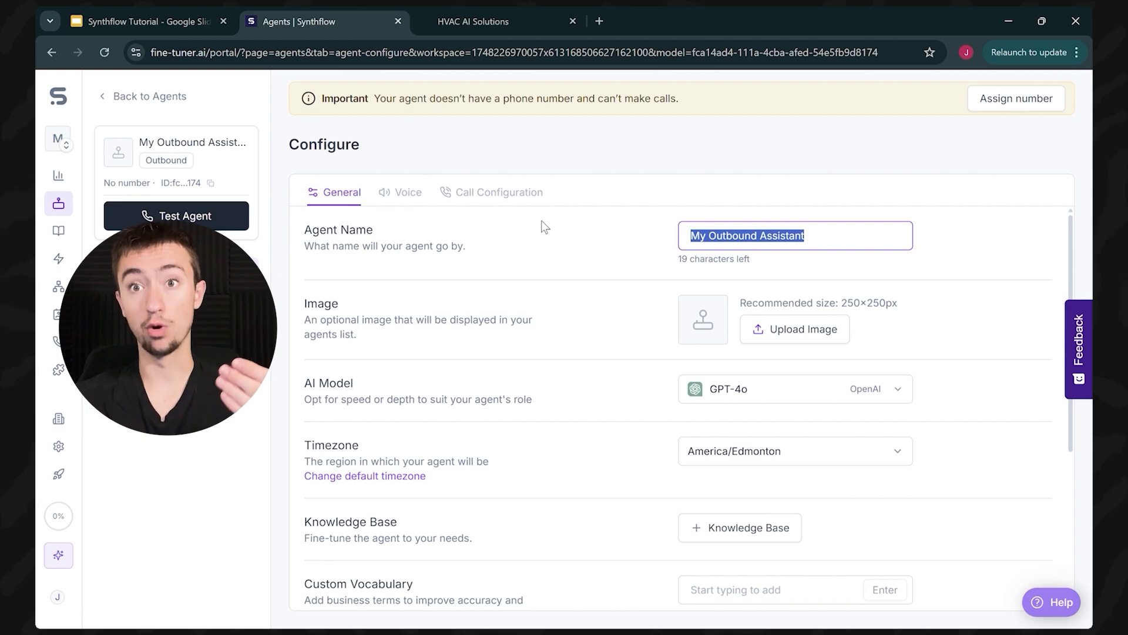
pyautogui.write('Test ')
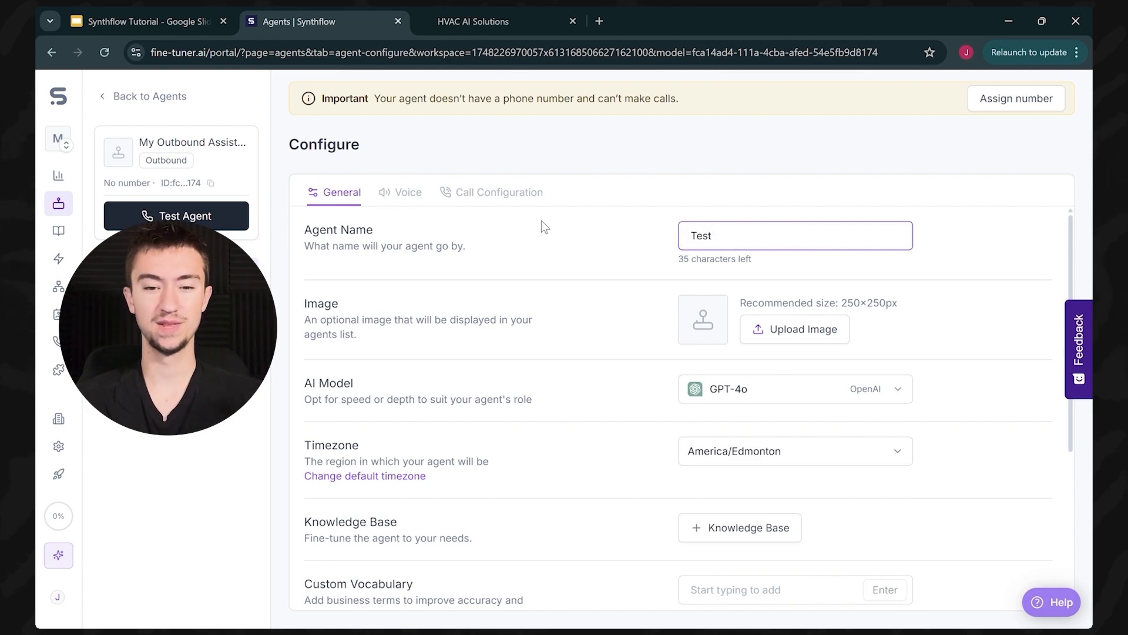
pyautogui.write('1')
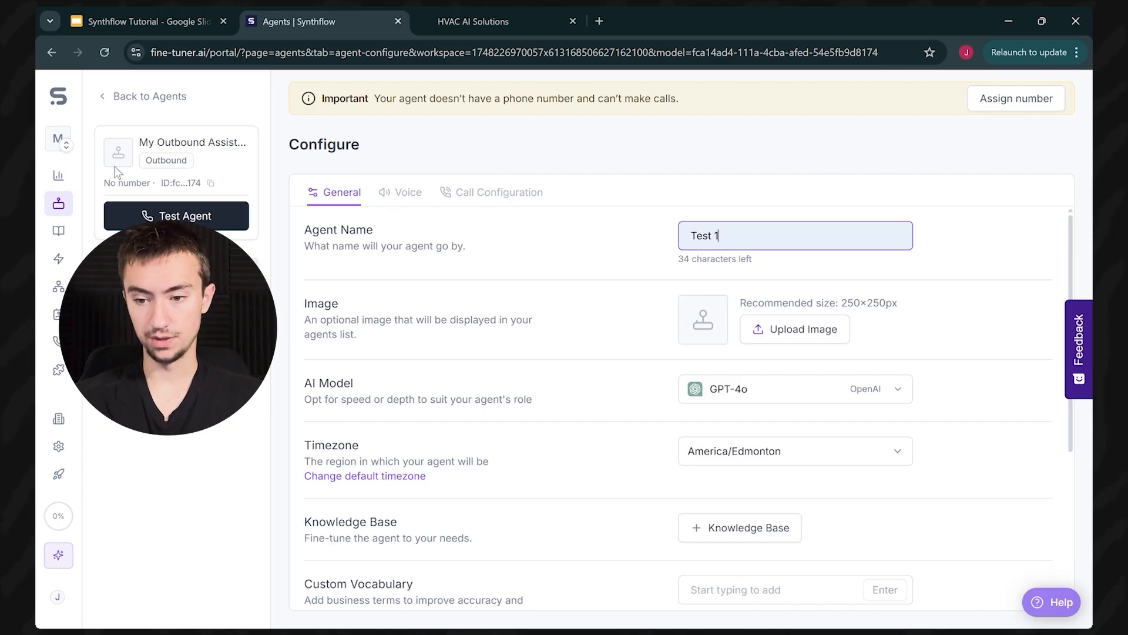
pyautogui.scroll(-3, 559, 365)
pyautogui.scroll(3, 560, 364)
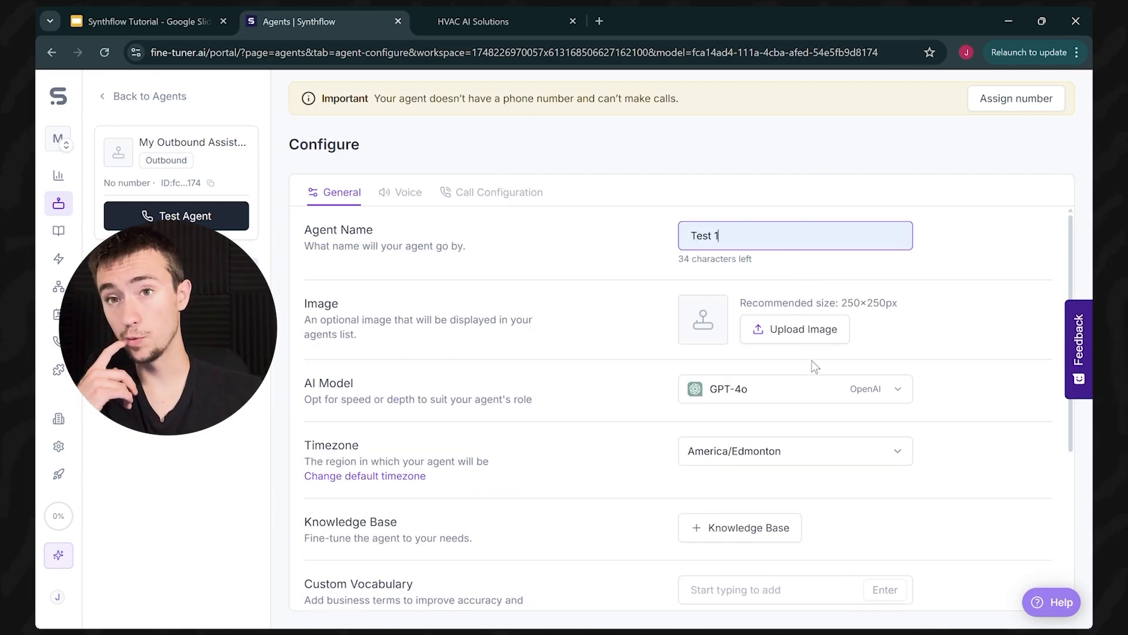
pyautogui.click(830, 382)
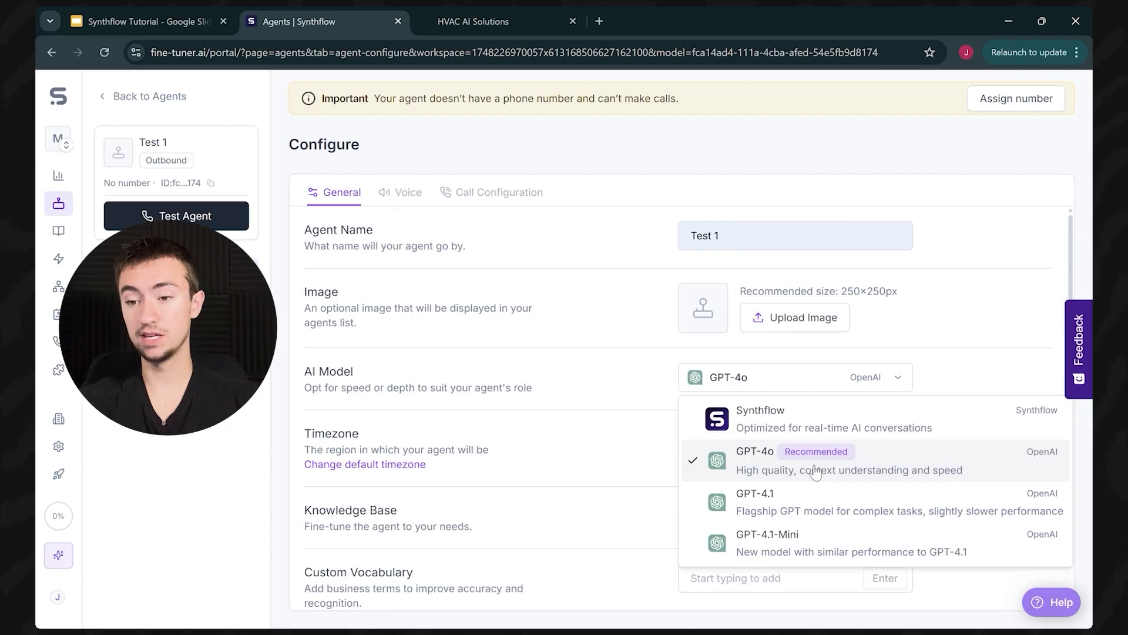
pyautogui.click(635, 377)
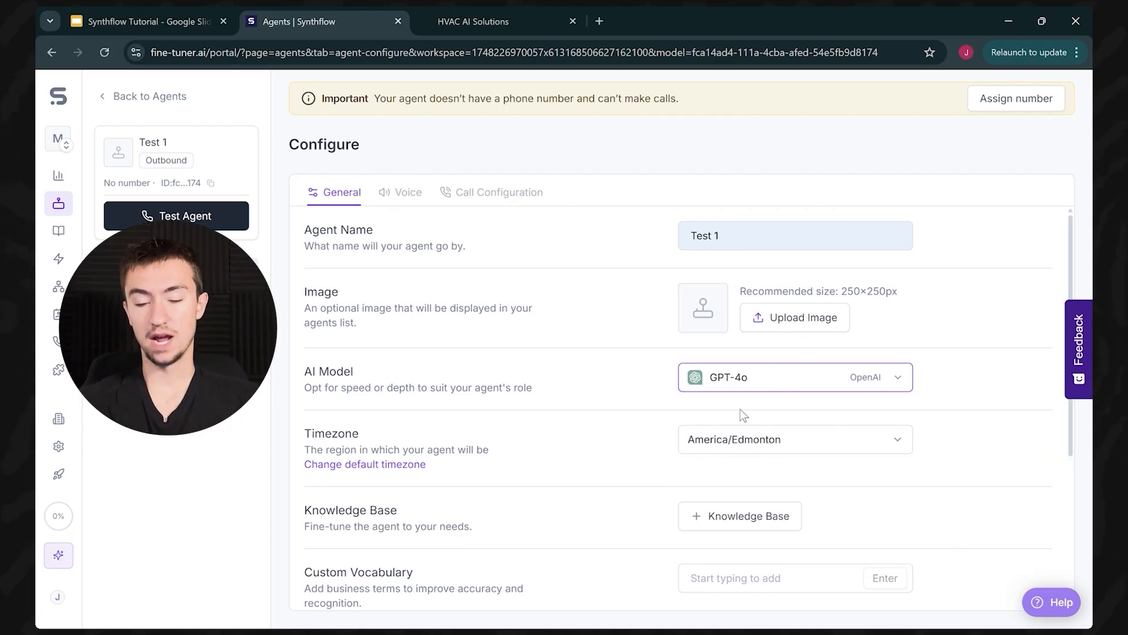
# Step: Leave the knowledge base unattached and switch on Use Realistic Filler Words
pyautogui.scroll(-1, 465, 359)
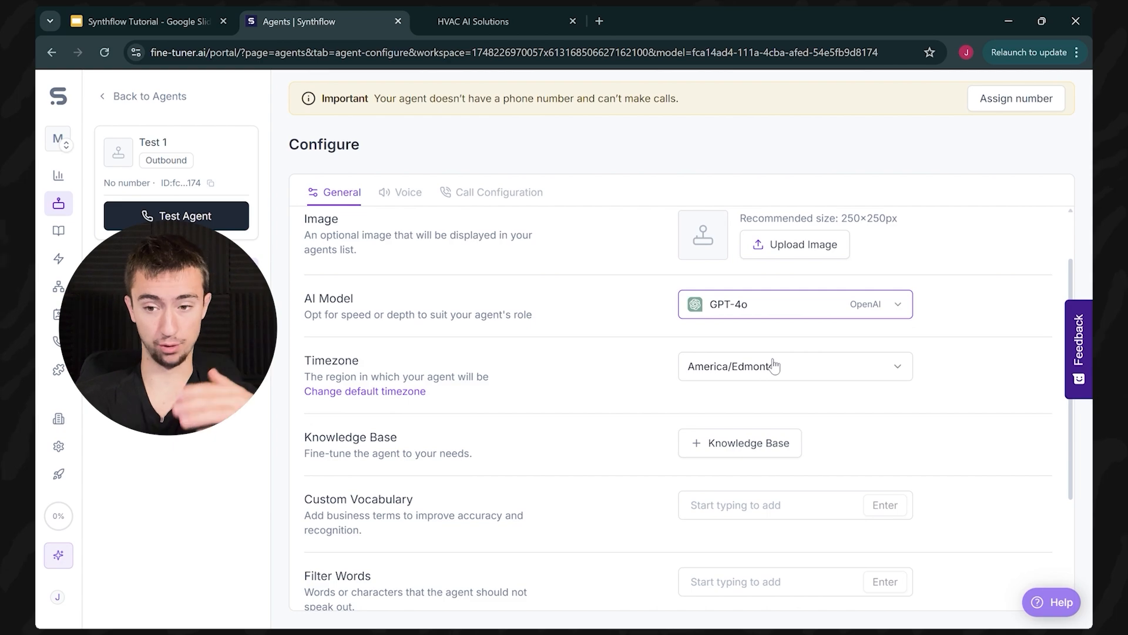
pyautogui.scroll(-1, 741, 365)
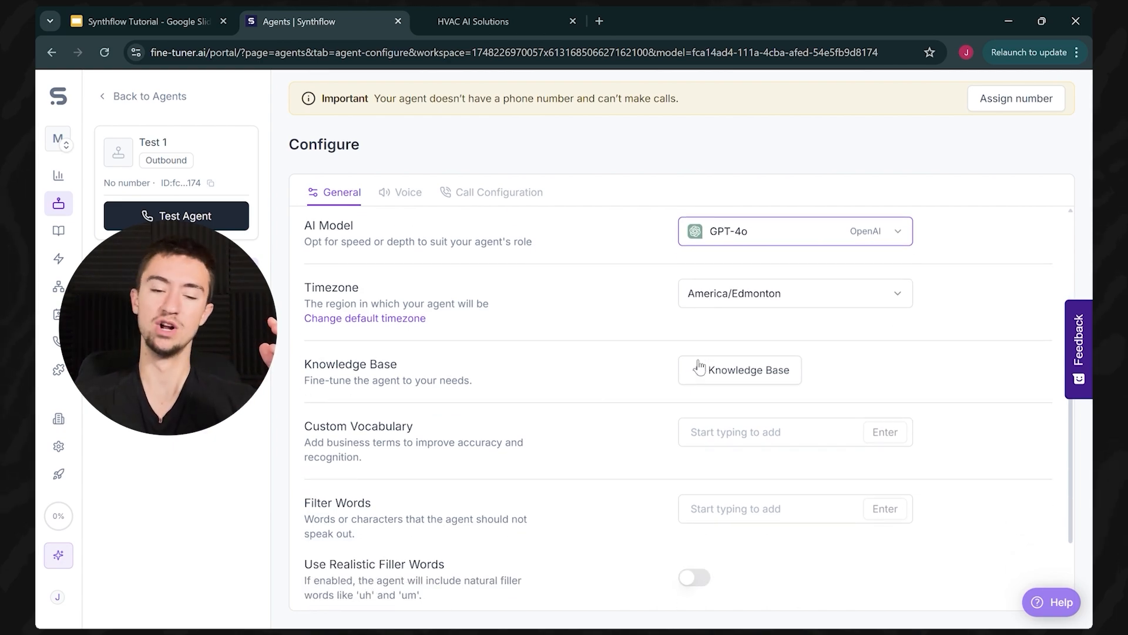
pyautogui.click(735, 370)
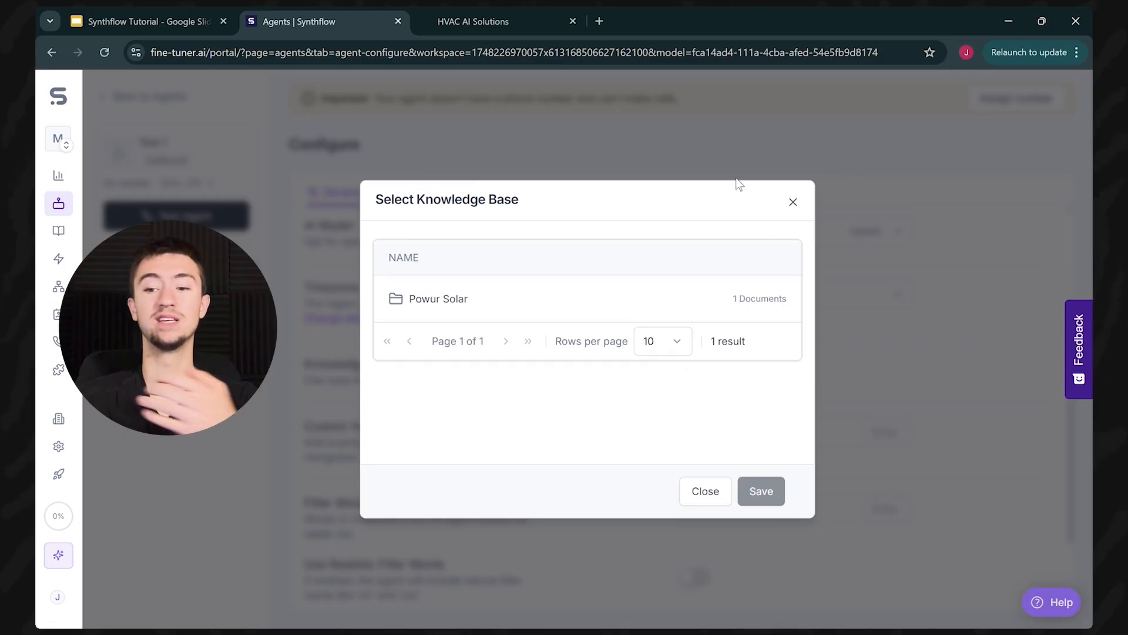
pyautogui.click(793, 203)
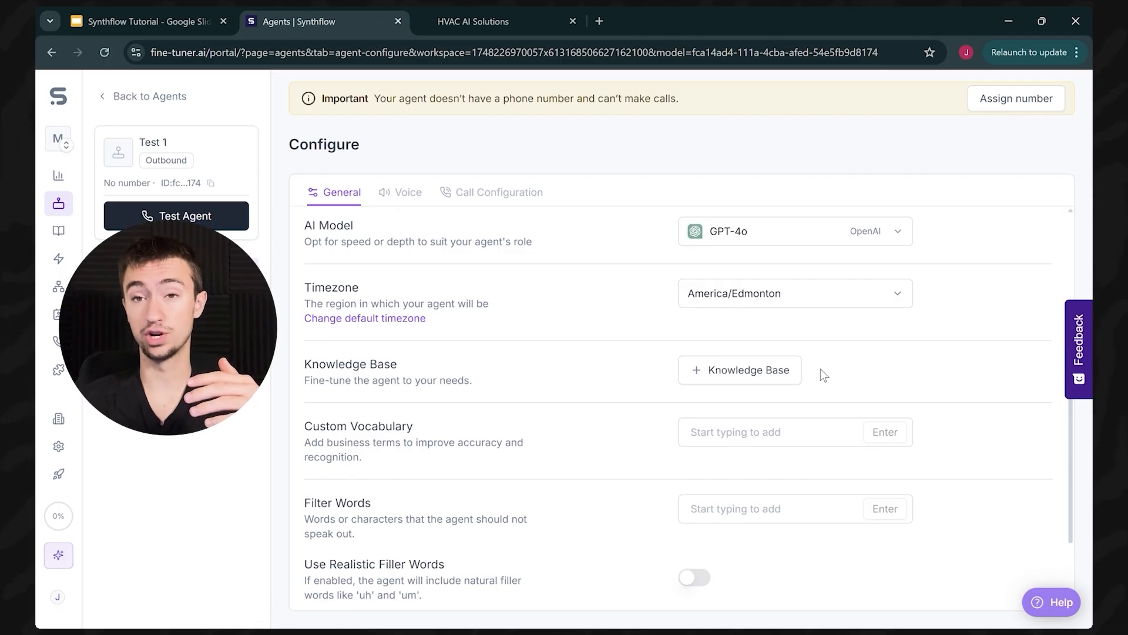
pyautogui.scroll(-2, 831, 364)
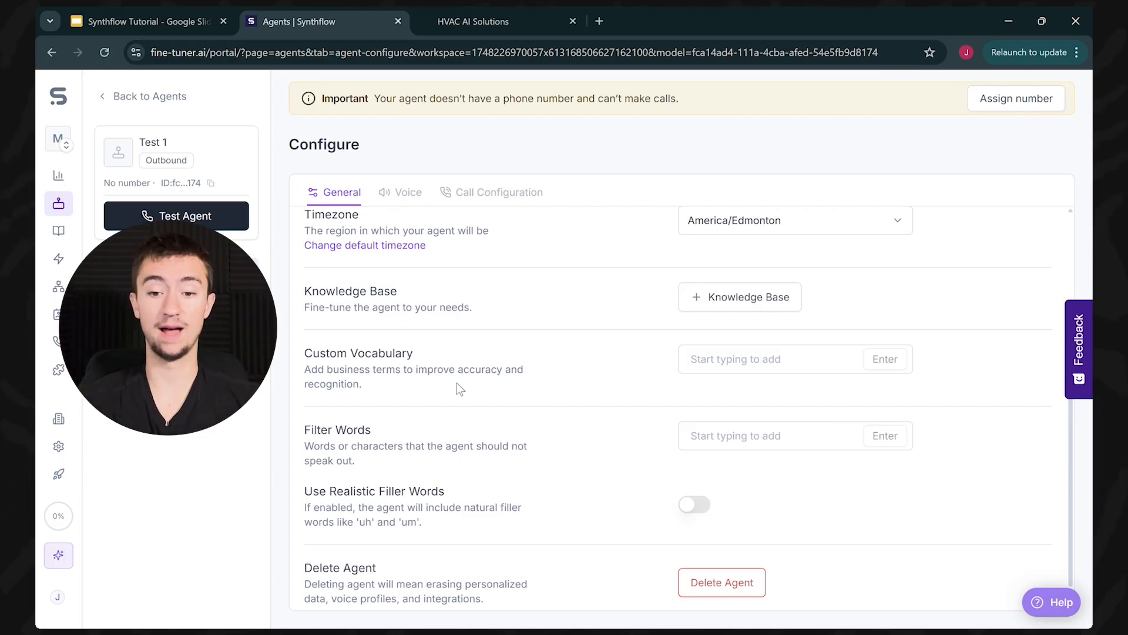
pyautogui.scroll(-1, 411, 393)
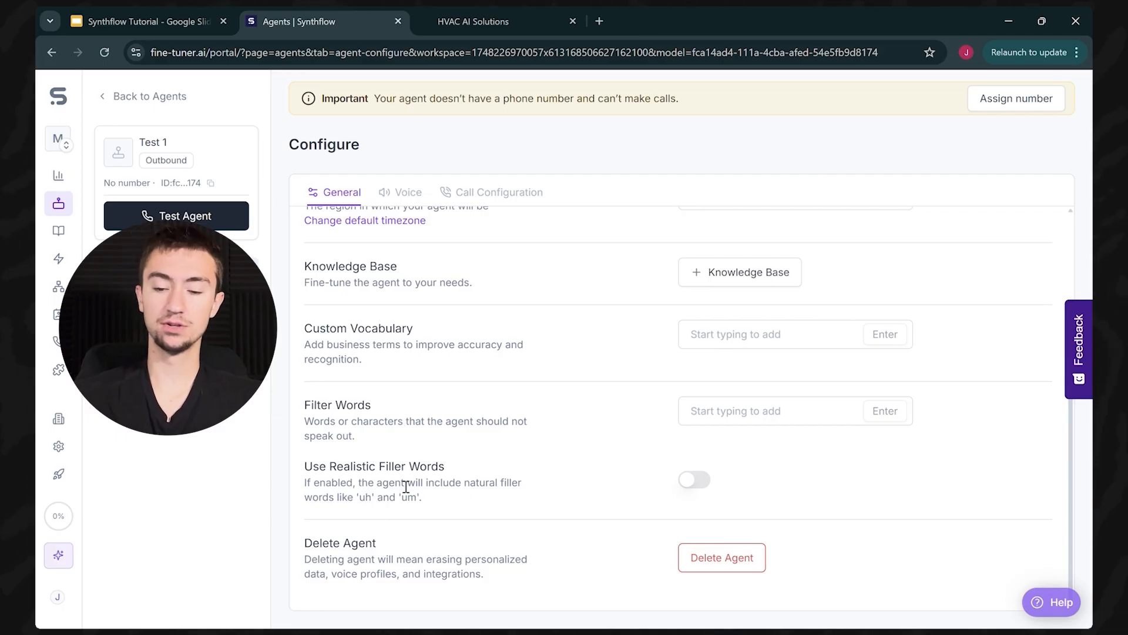
pyautogui.click(698, 487)
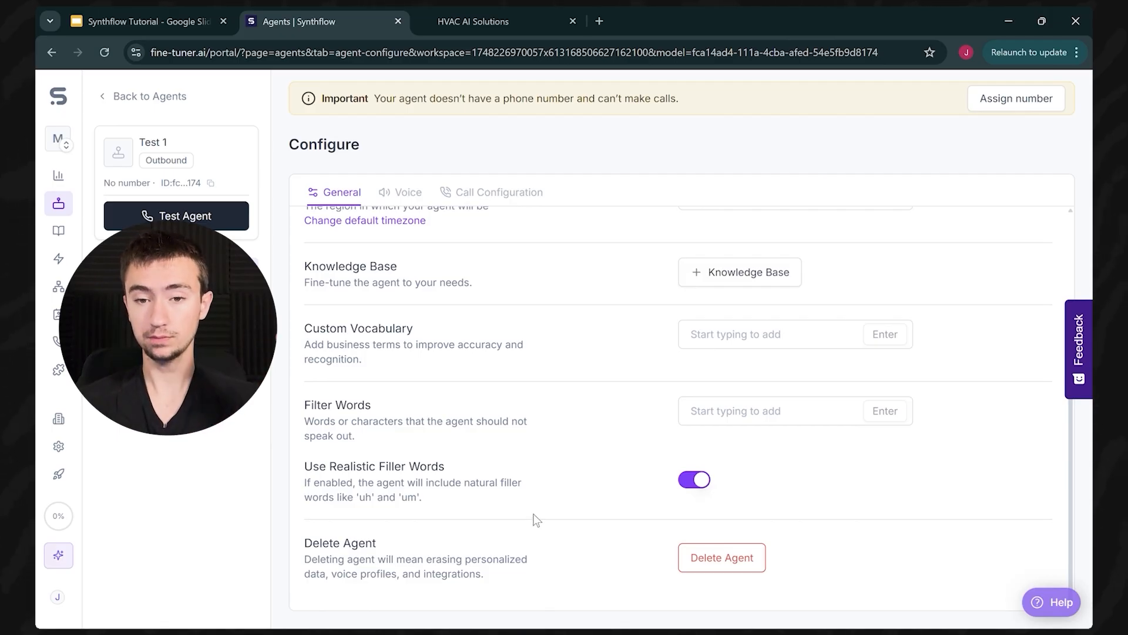
# Step: Browse the ElevenLabs voice library on the Voice tab, keeping Jessica as the voice
pyautogui.scroll(2, 557, 516)
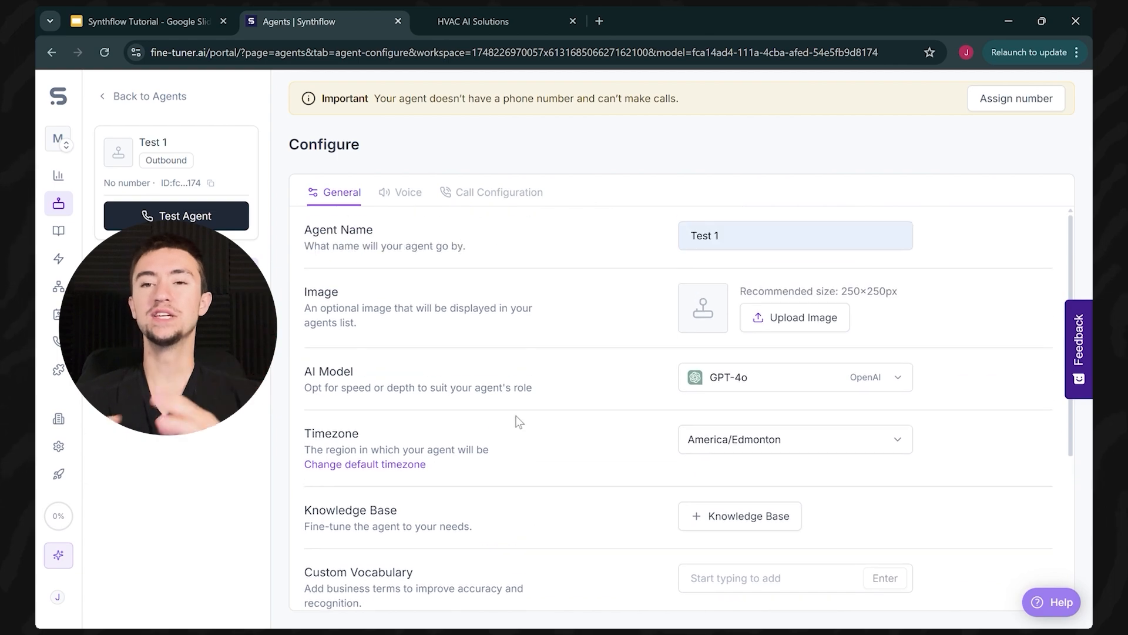
pyautogui.click(404, 193)
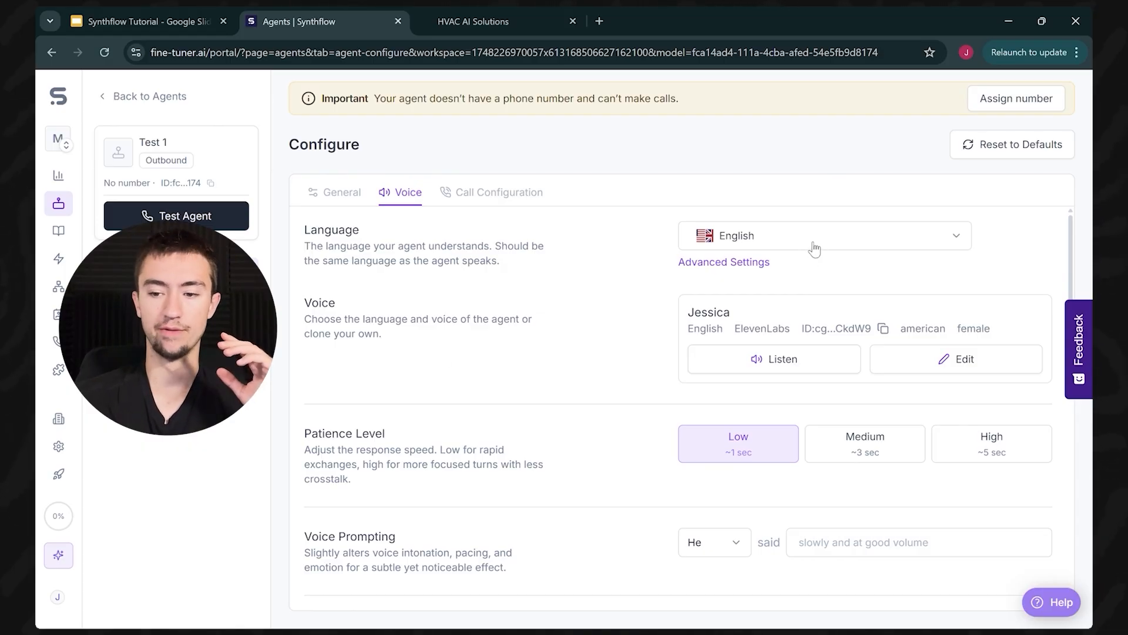
pyautogui.click(909, 359)
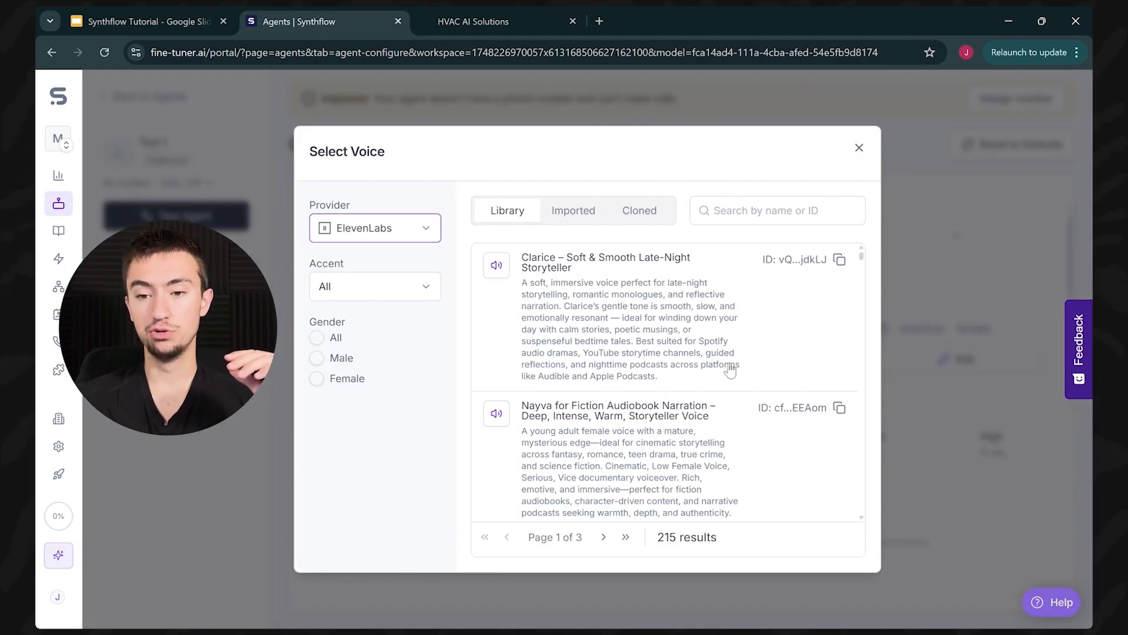
pyautogui.click(426, 228)
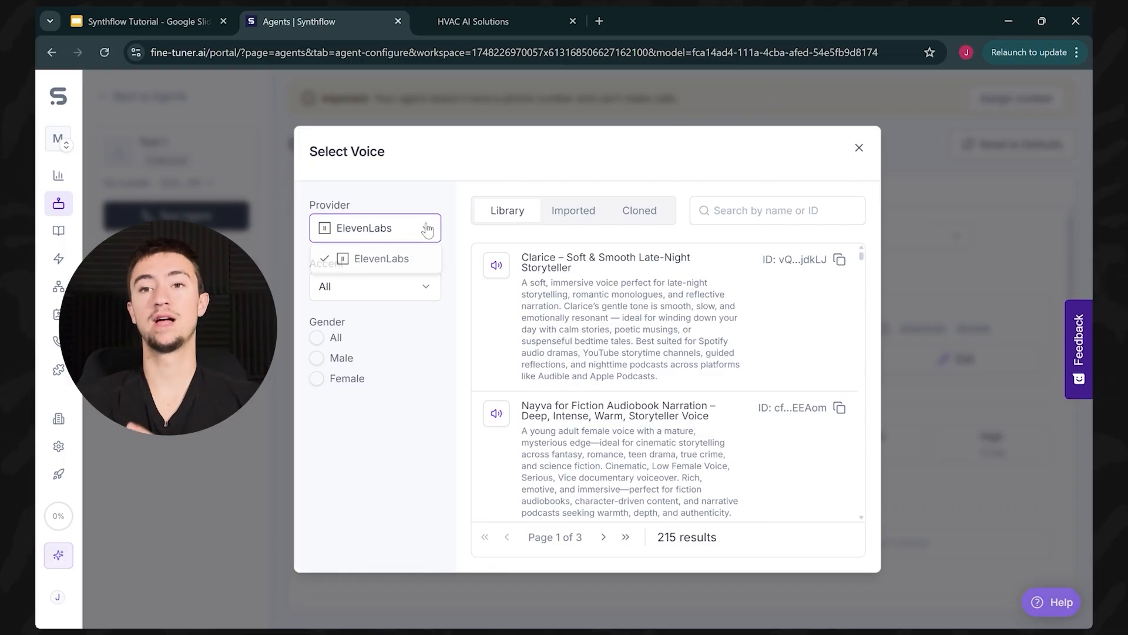
pyautogui.click(400, 260)
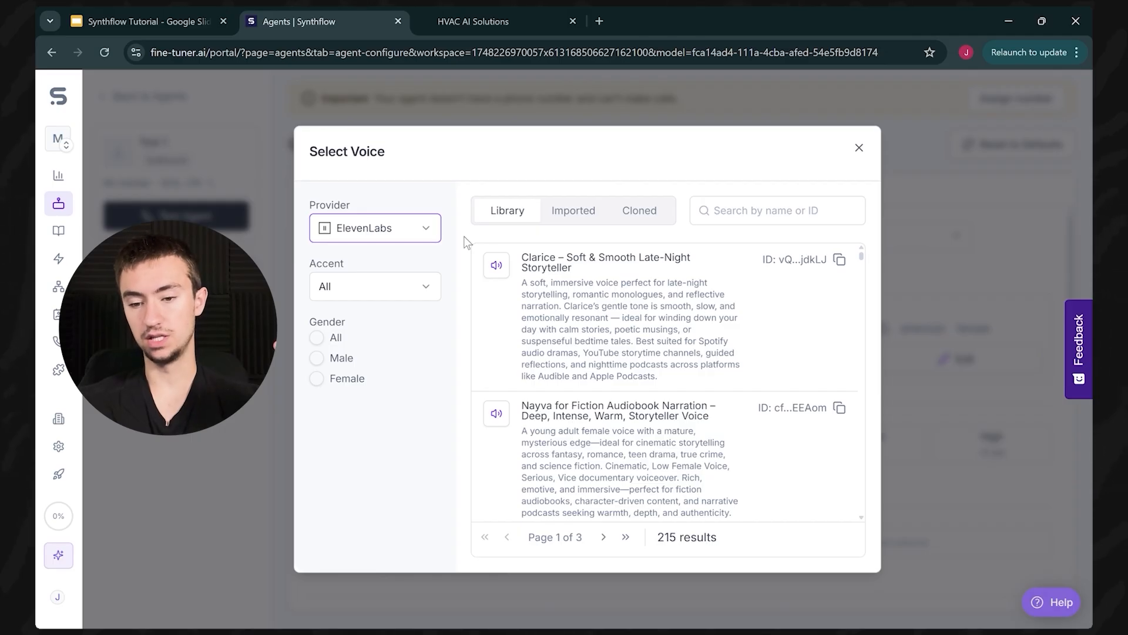
pyautogui.scroll(-3, 552, 303)
pyautogui.scroll(-6, 647, 470)
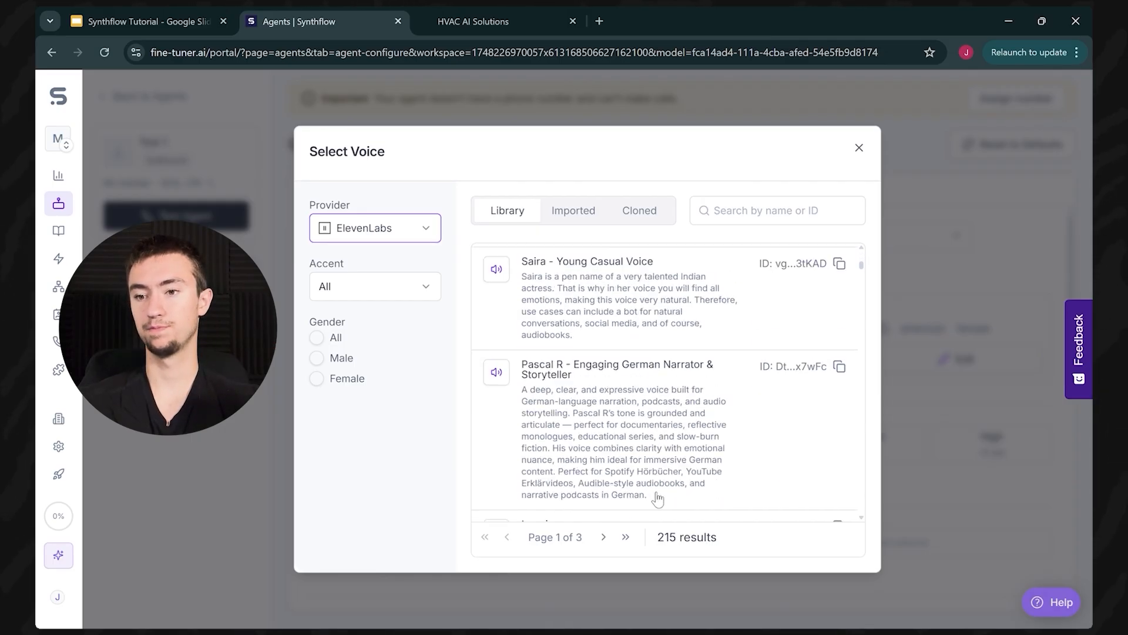
pyautogui.moveTo(665, 544); pyautogui.dragTo(680, 544)
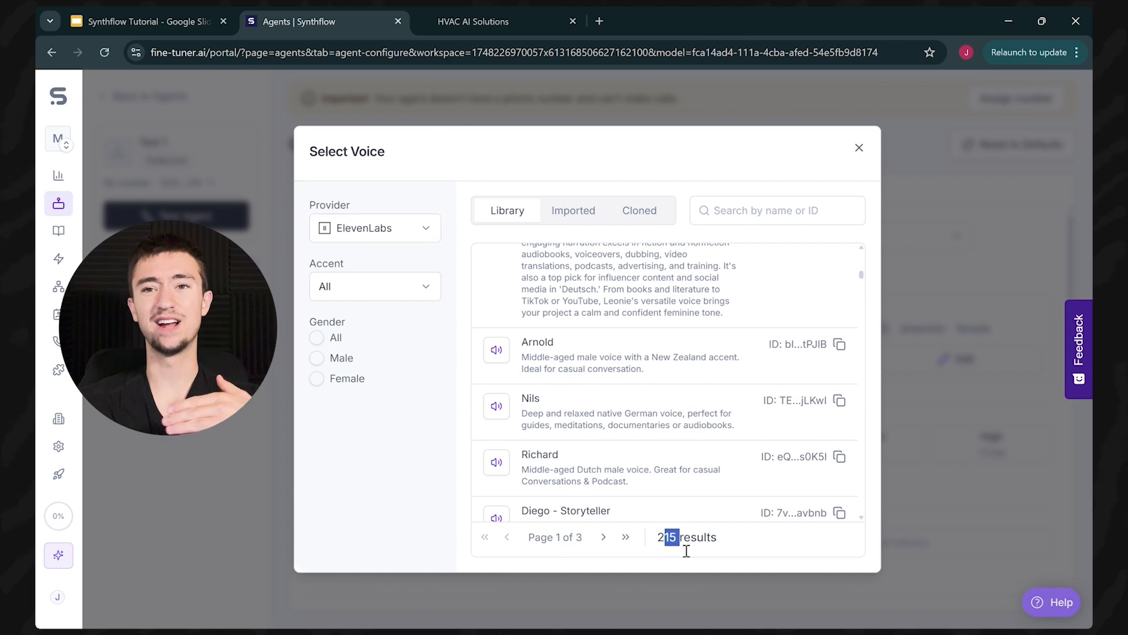
pyautogui.click(860, 148)
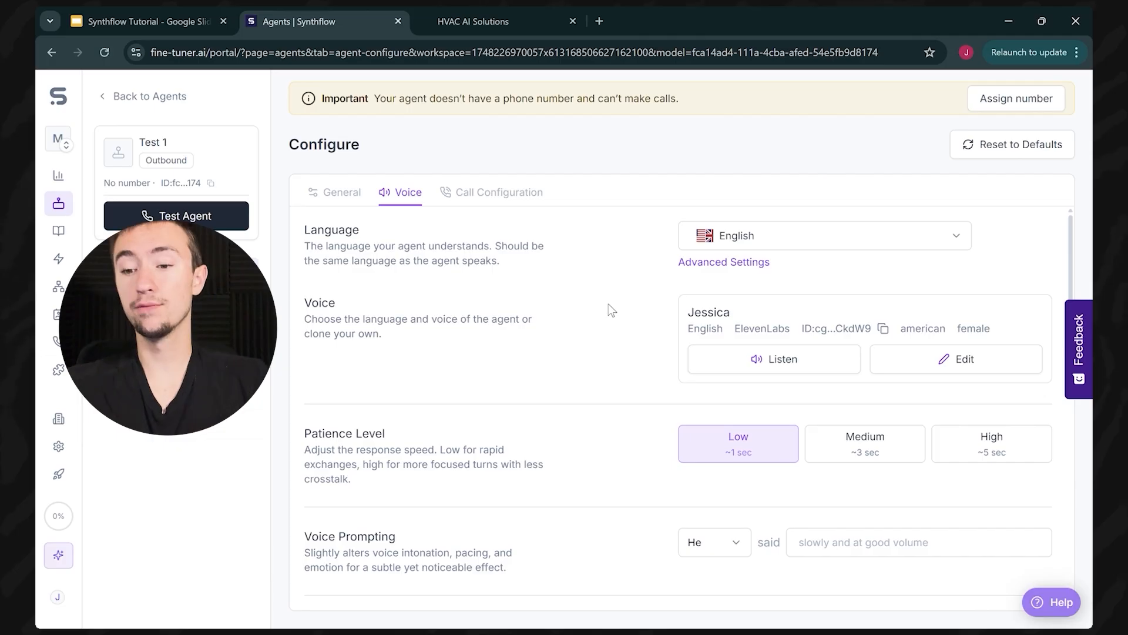
pyautogui.scroll(-1, 608, 303)
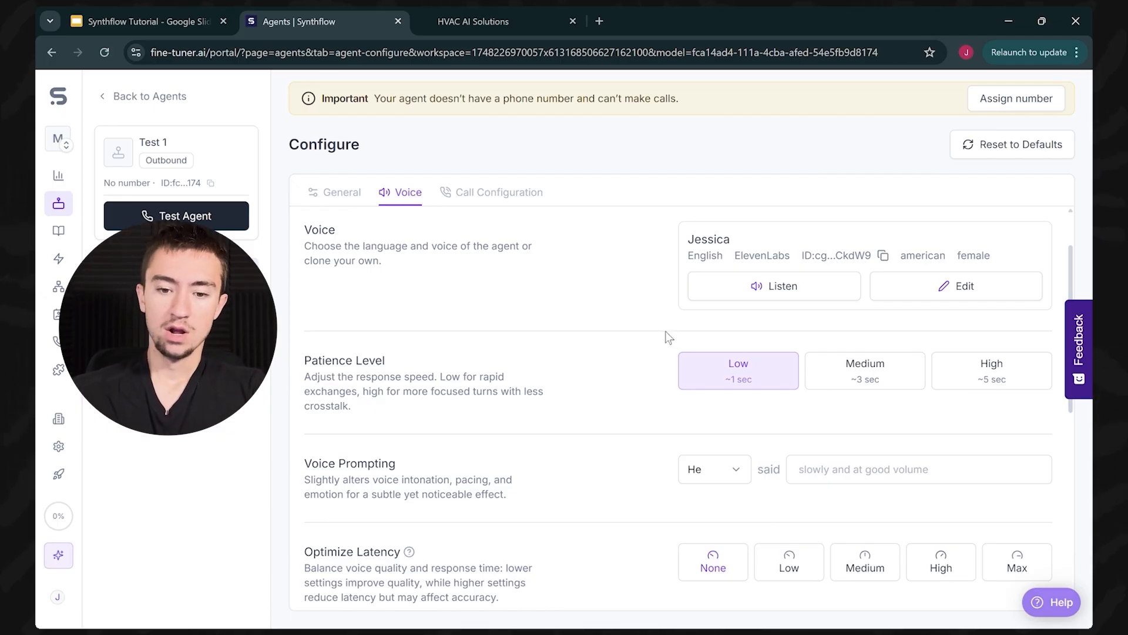
pyautogui.scroll(-1, 647, 407)
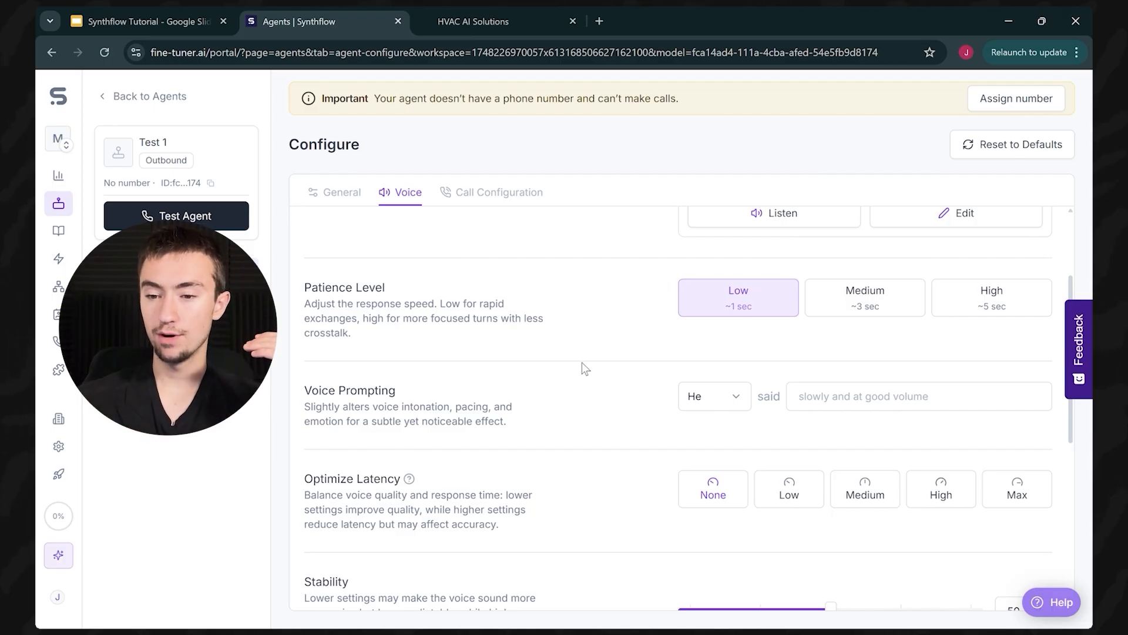
pyautogui.scroll(3, 621, 352)
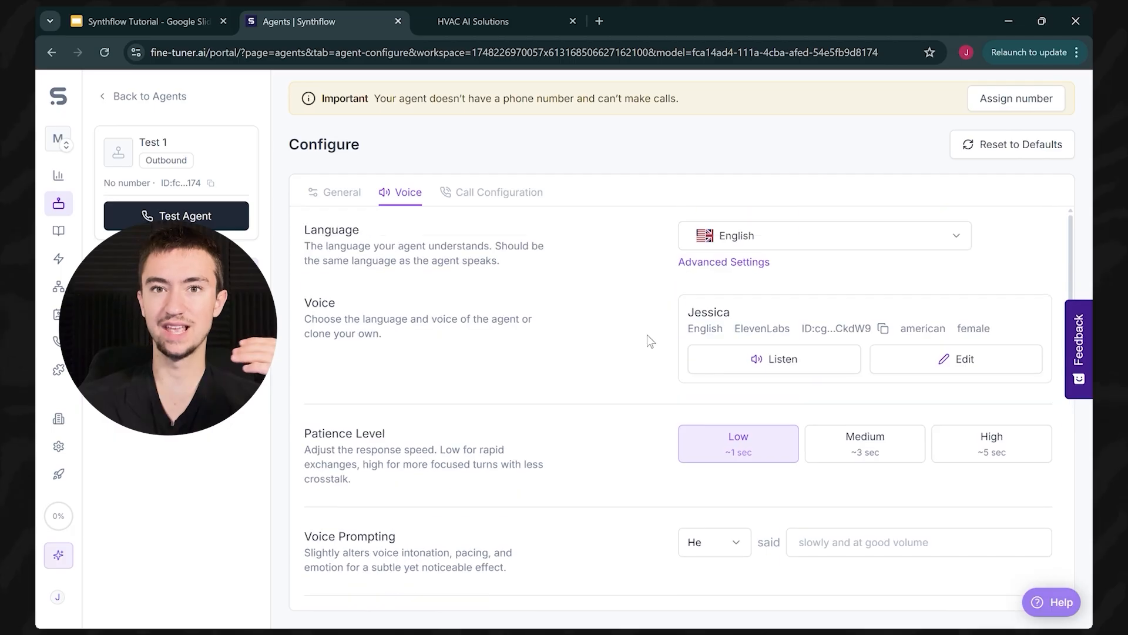
pyautogui.moveTo(731, 312); pyautogui.dragTo(696, 324)
pyautogui.click(601, 322)
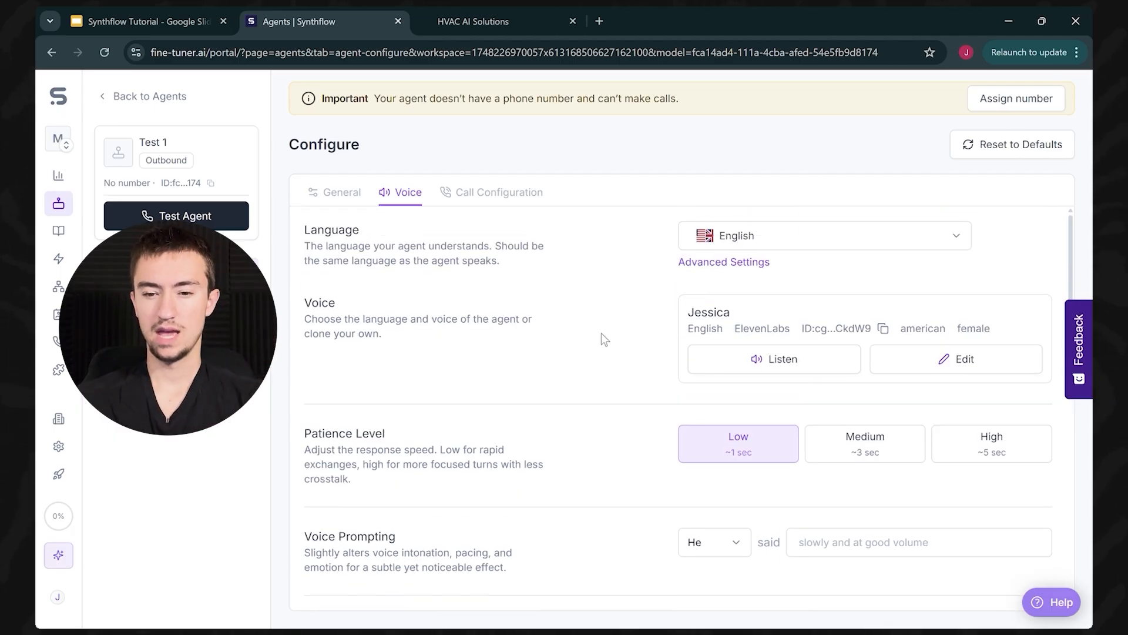
pyautogui.scroll(-3, 601, 332)
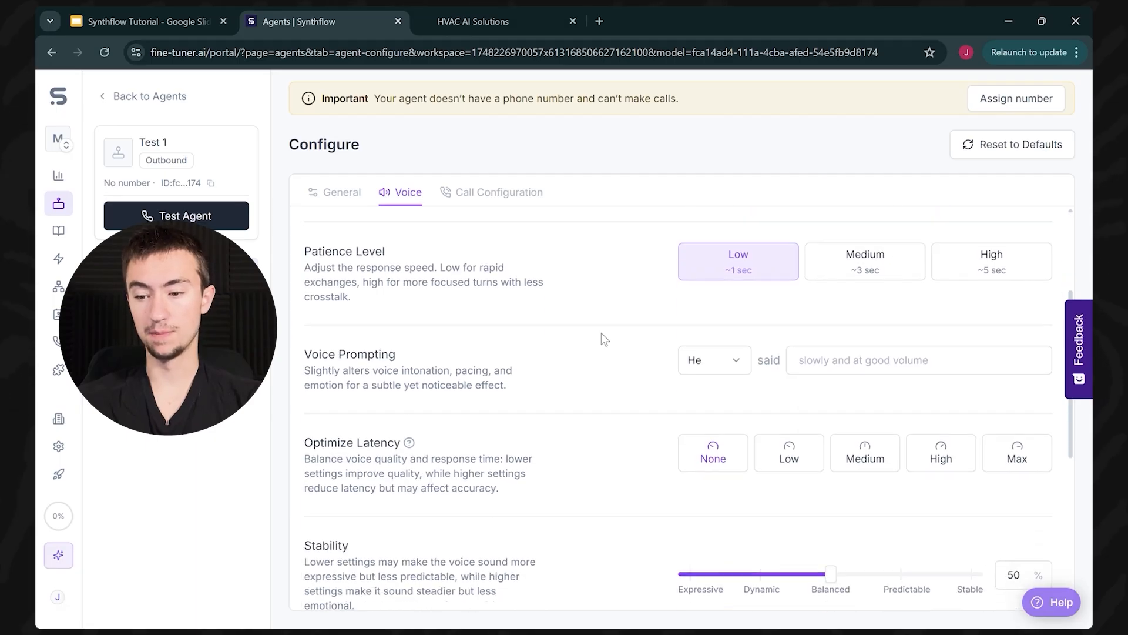
pyautogui.scroll(-1, 601, 333)
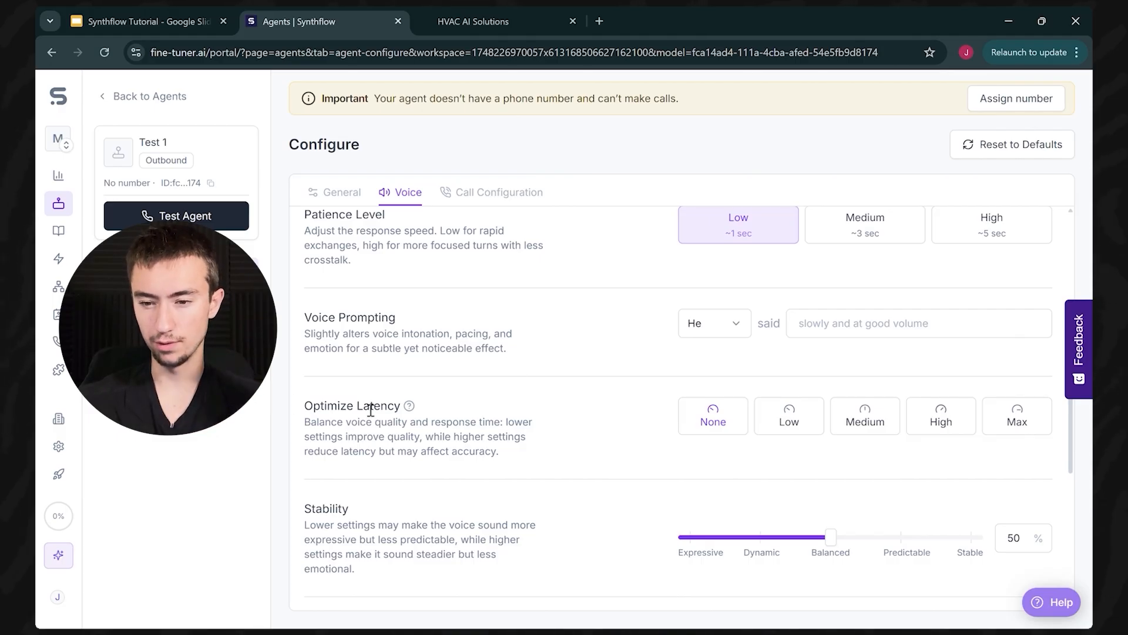
pyautogui.scroll(2, 277, 357)
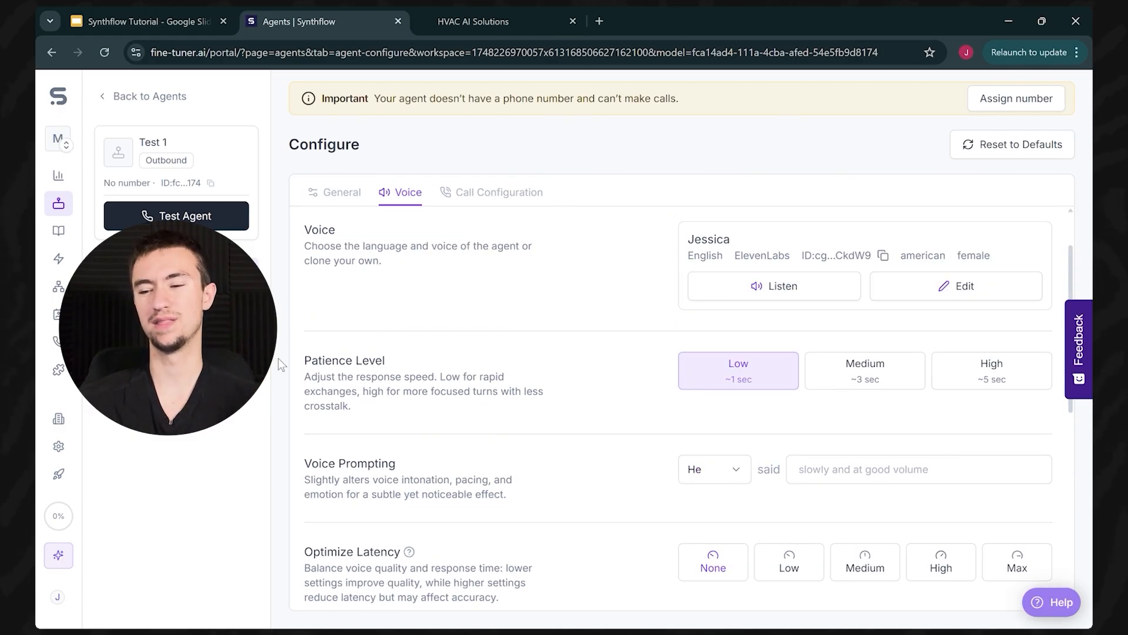
pyautogui.scroll(-2, 498, 359)
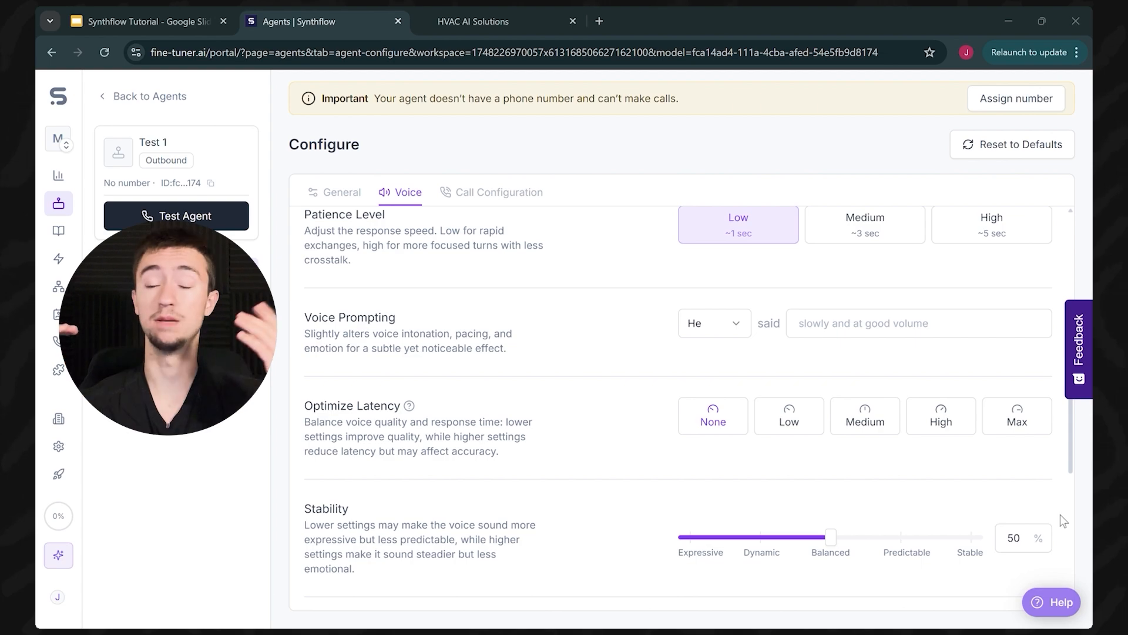
pyautogui.click(543, 404)
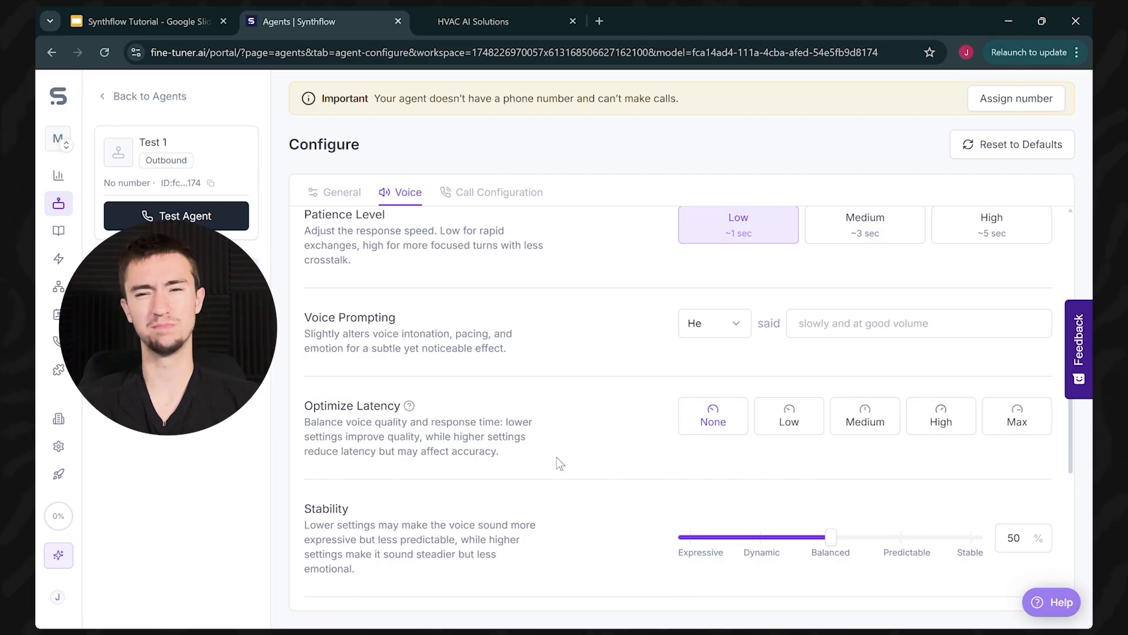
pyautogui.scroll(-1, 558, 457)
pyautogui.scroll(-1, 555, 456)
pyautogui.scroll(-1, 556, 455)
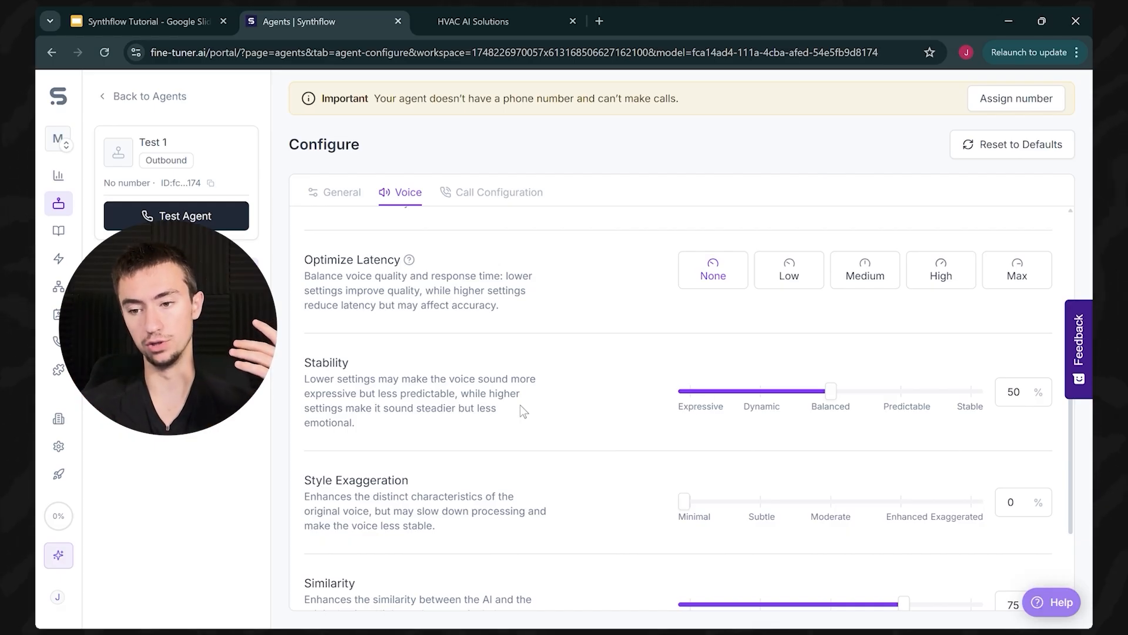
# Step: Lower the voice Stability slider to 49%
pyautogui.scroll(10, 505, 408)
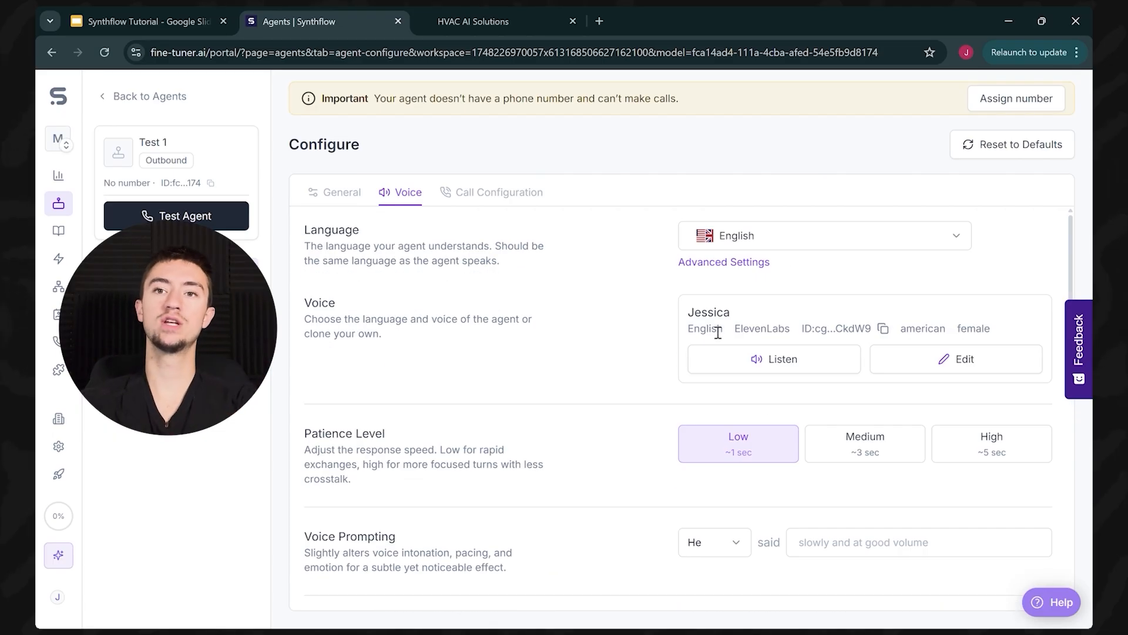
pyautogui.scroll(-10, 698, 333)
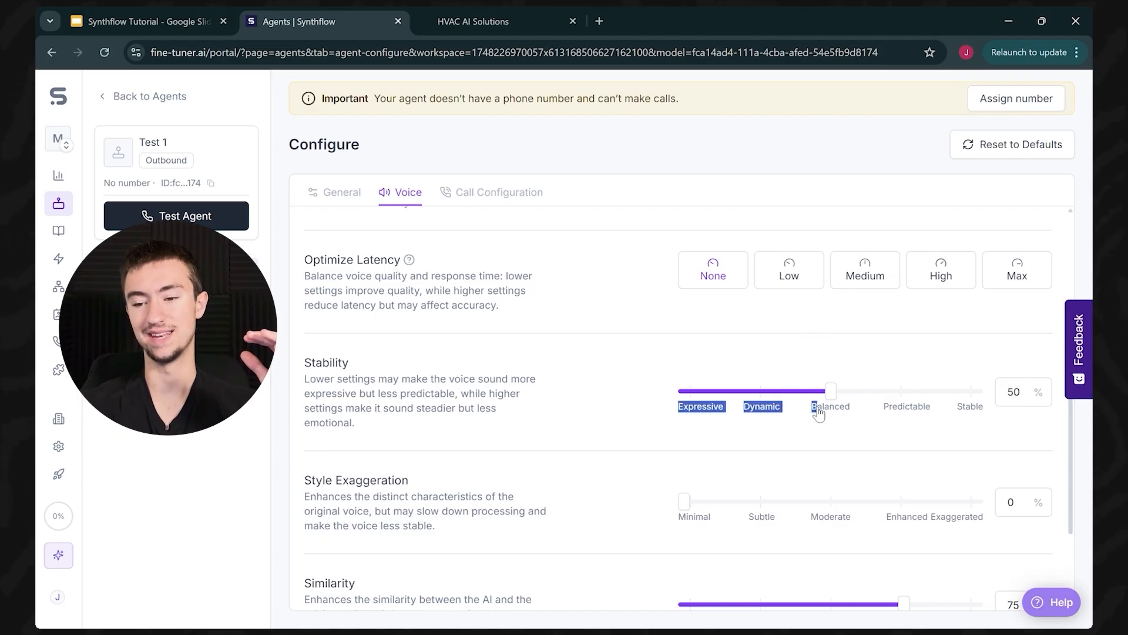
pyautogui.moveTo(834, 395)
pyautogui.mouseDown()
pyautogui.moveTo(801, 395)
pyautogui.moveTo(841, 402)
pyautogui.moveTo(828, 393)
pyautogui.mouseUp()
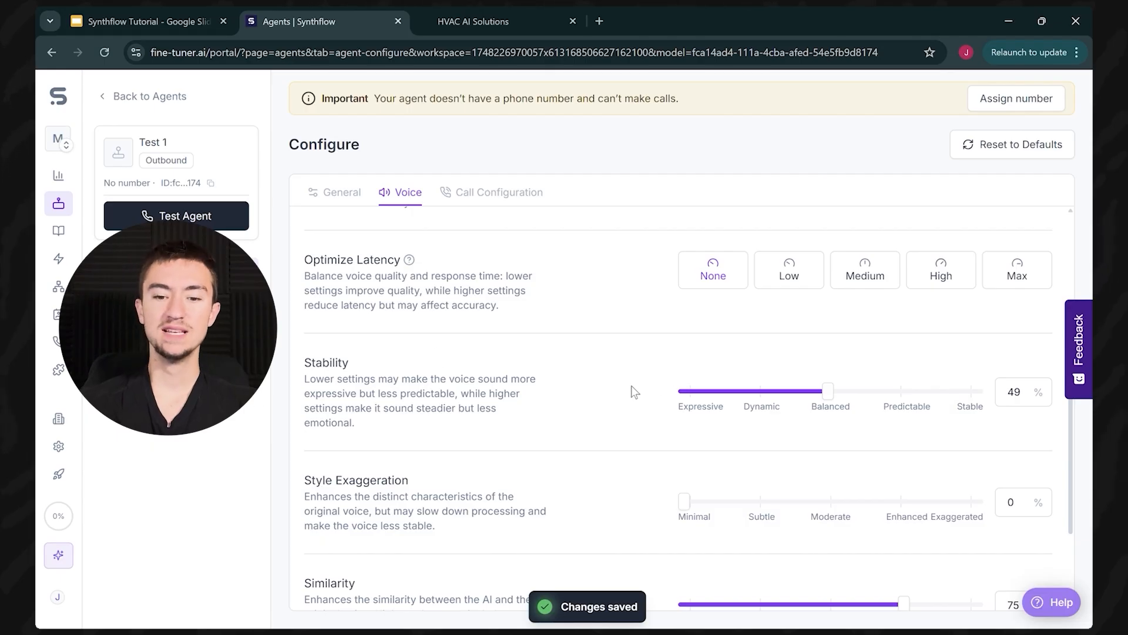
# Step: Try Style Exaggeration at 100%, then reset it to 0%
pyautogui.scroll(-3, 505, 394)
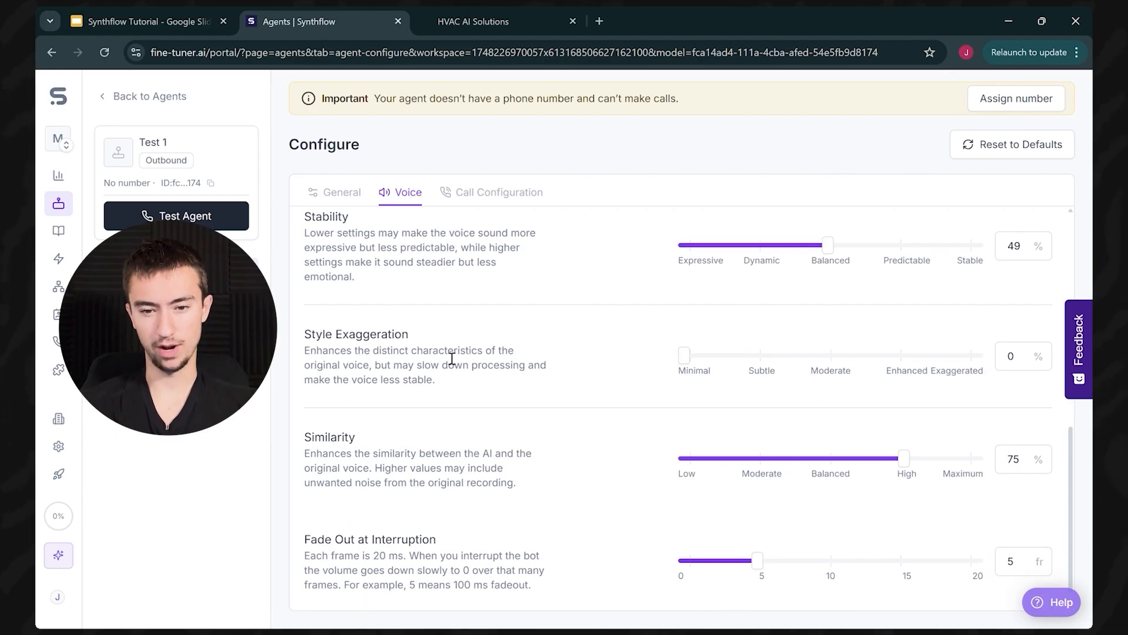
pyautogui.scroll(1, 471, 337)
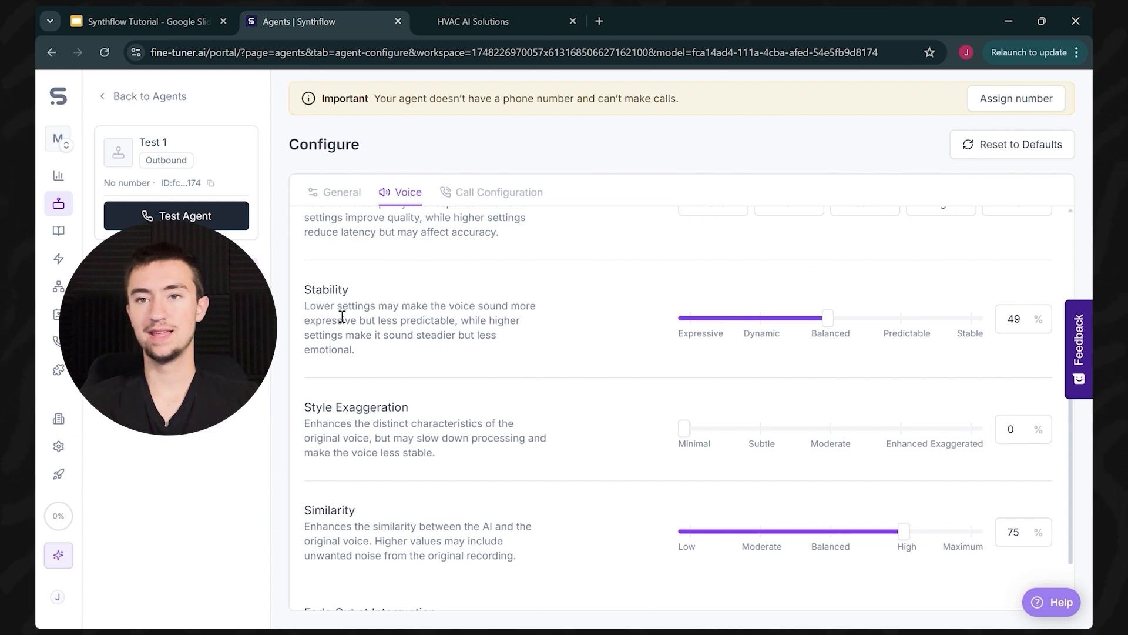
pyautogui.scroll(6, 531, 406)
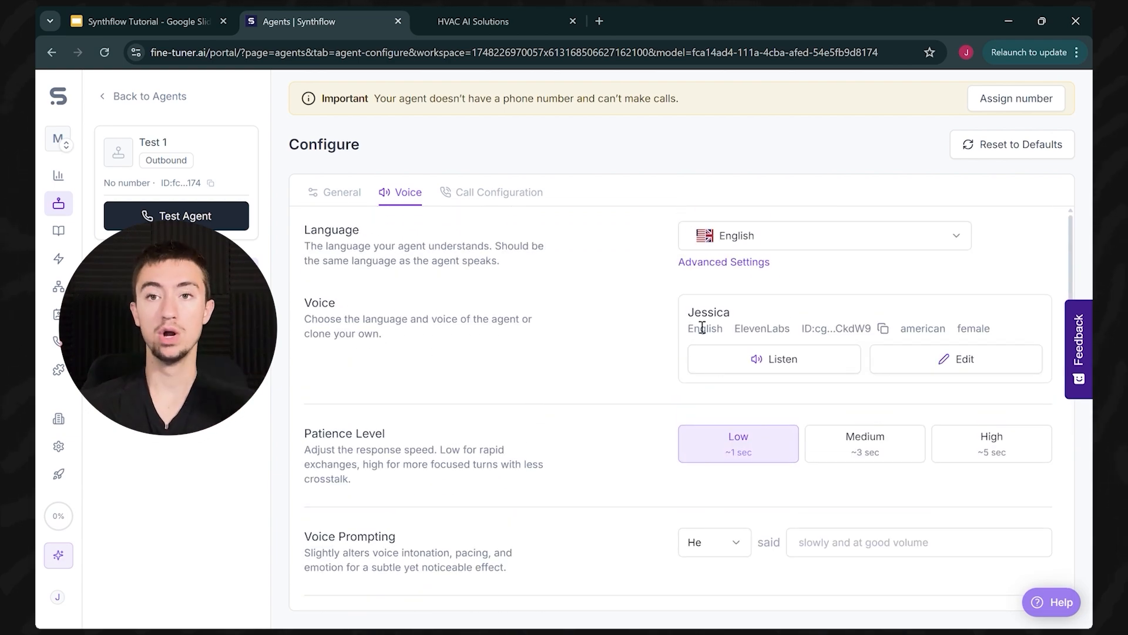
pyautogui.scroll(-5, 681, 337)
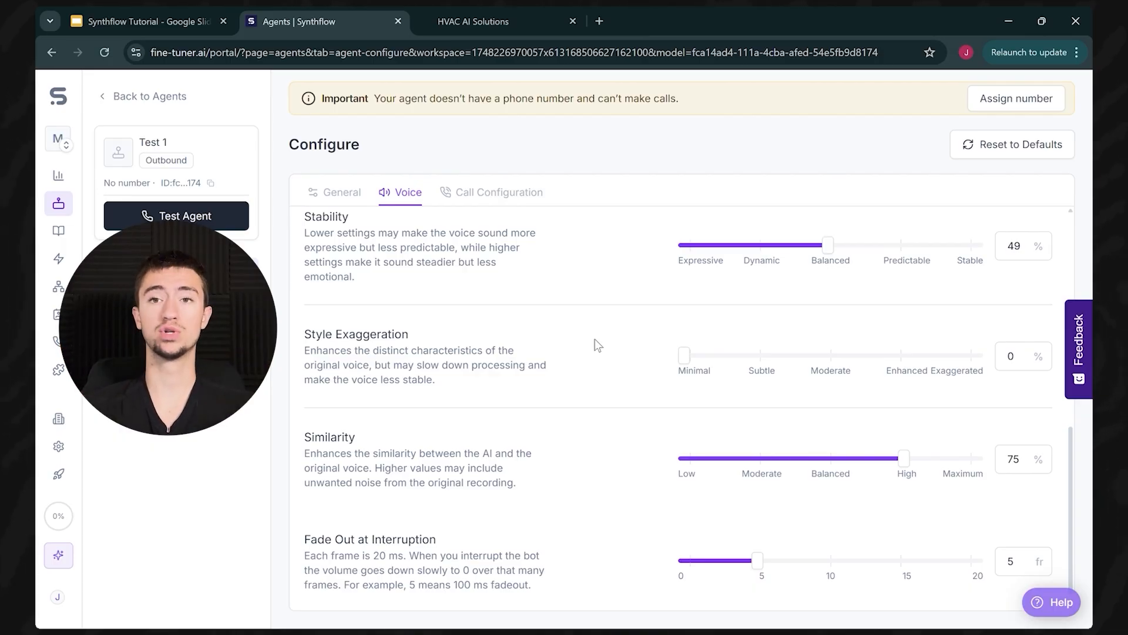
pyautogui.moveTo(694, 352); pyautogui.dragTo(977, 355)
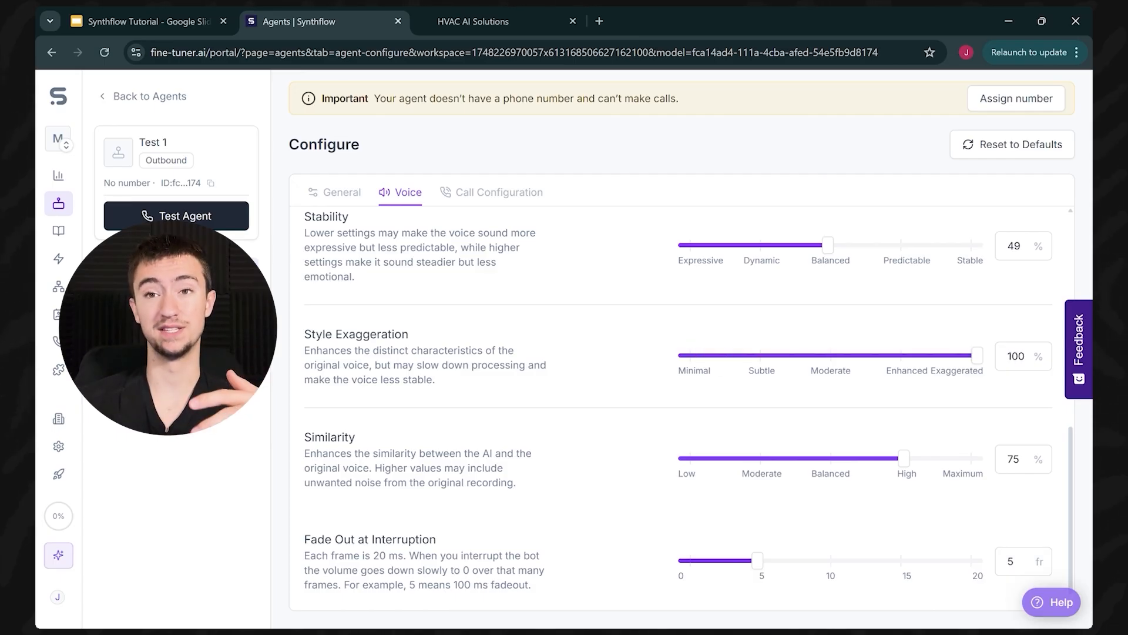
pyautogui.moveTo(977, 355); pyautogui.dragTo(580, 366)
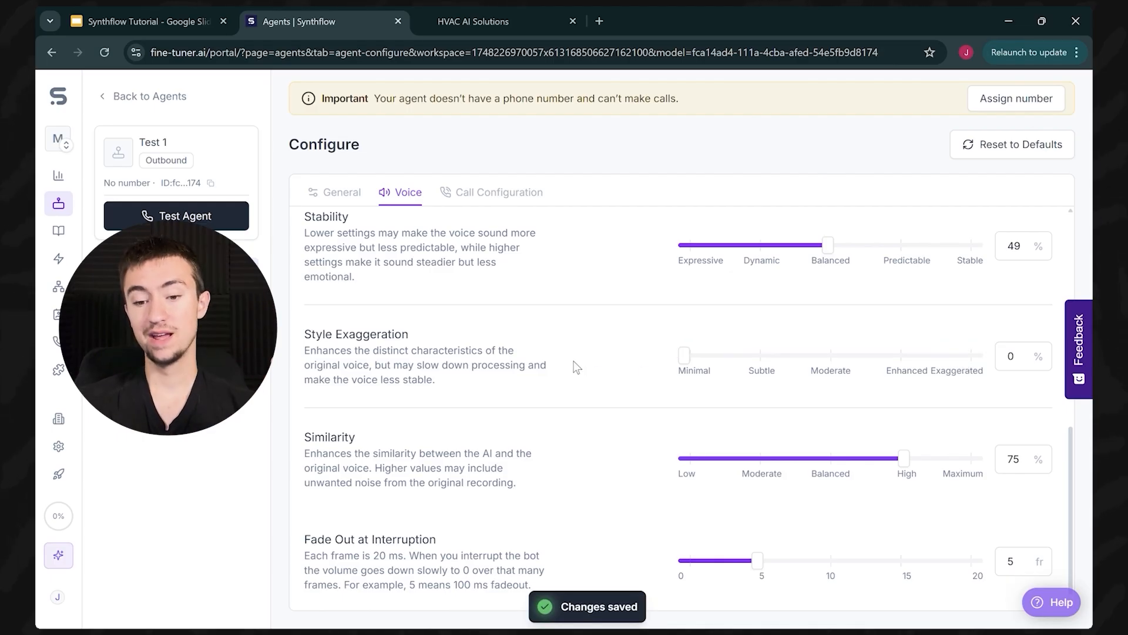
# Step: Review the Fade Out explanation and switch to the Call Configuration settings
pyautogui.scroll(-1, 619, 350)
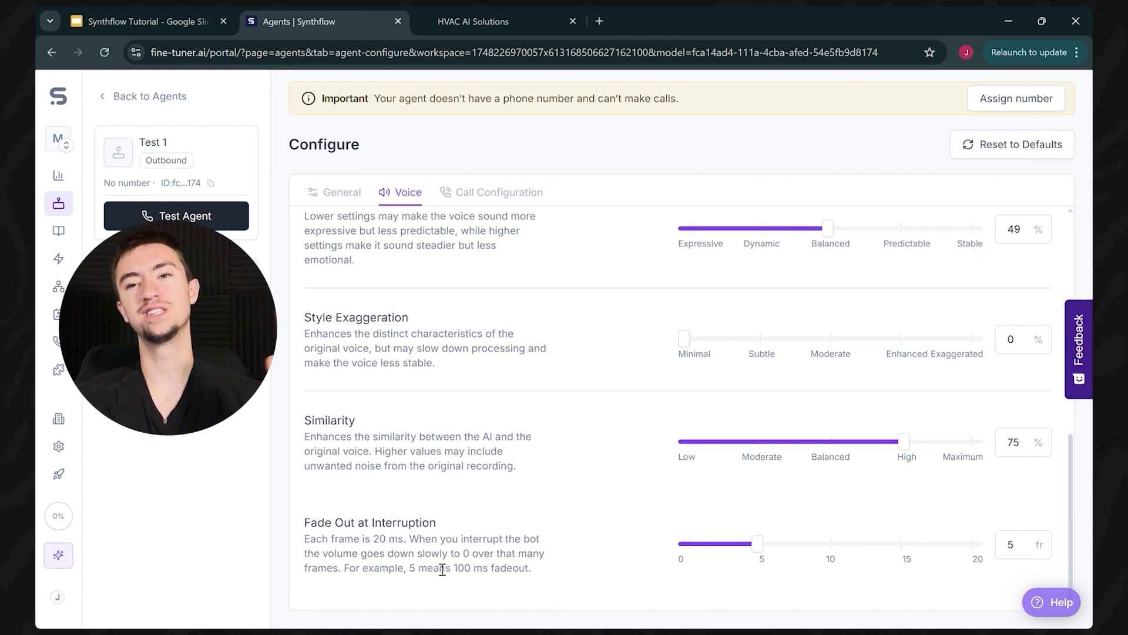
pyautogui.doubleClick(399, 542)
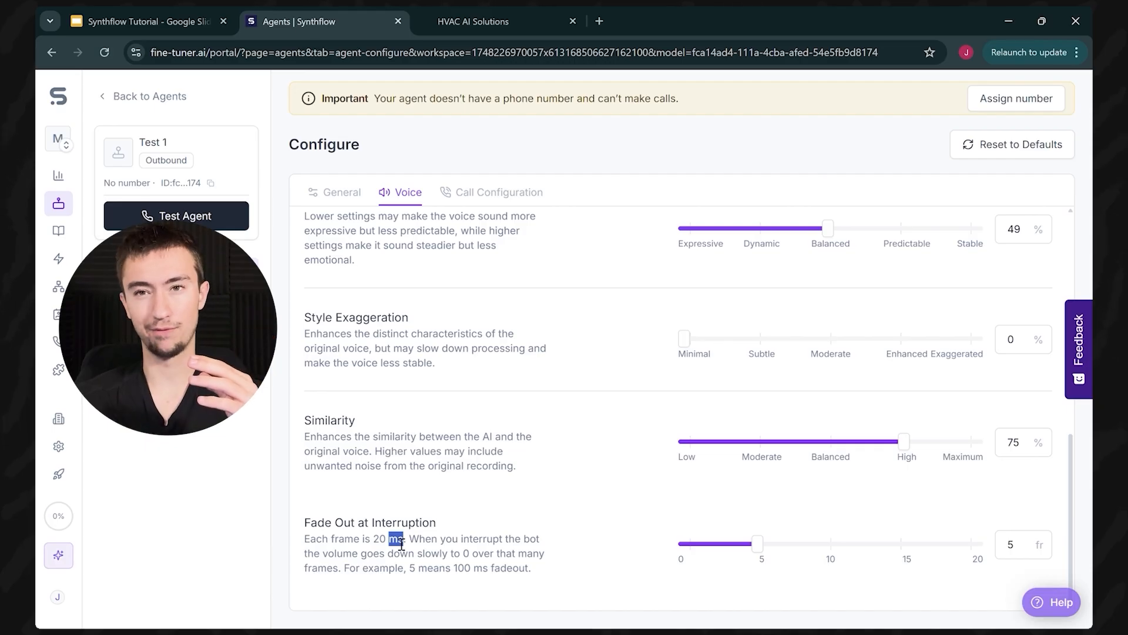
pyautogui.click(461, 495)
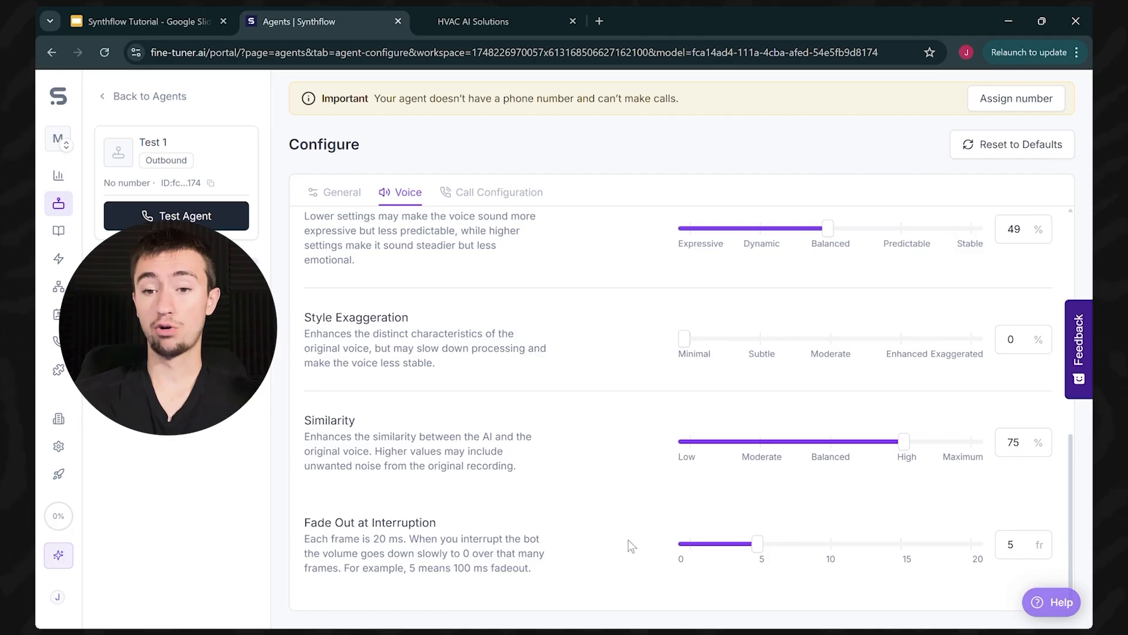
pyautogui.scroll(10, 582, 548)
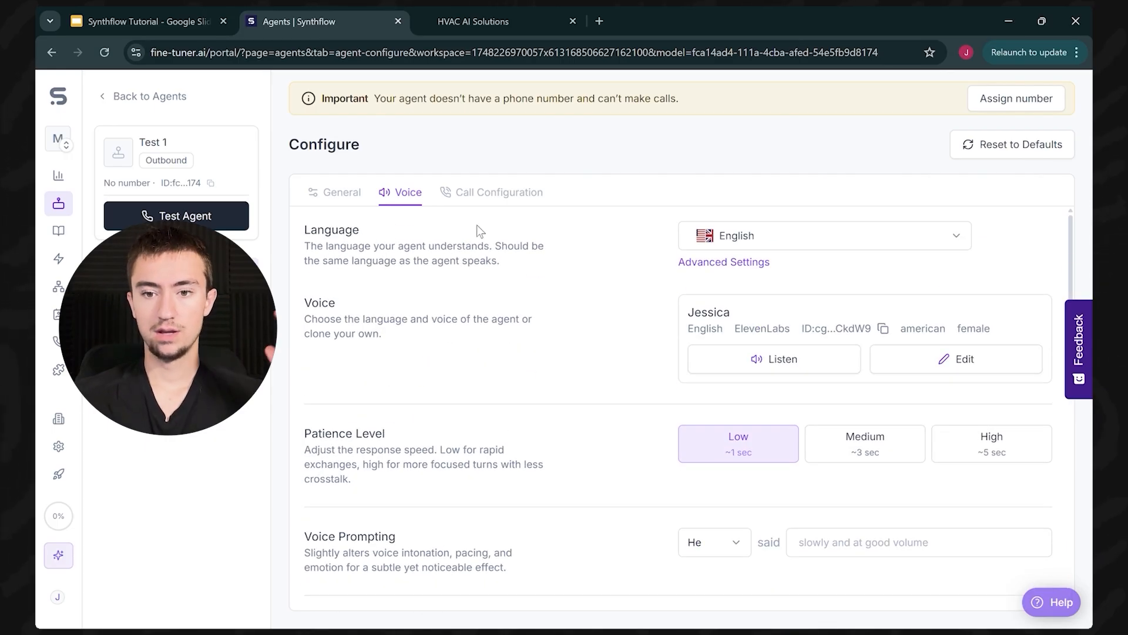
pyautogui.click(499, 193)
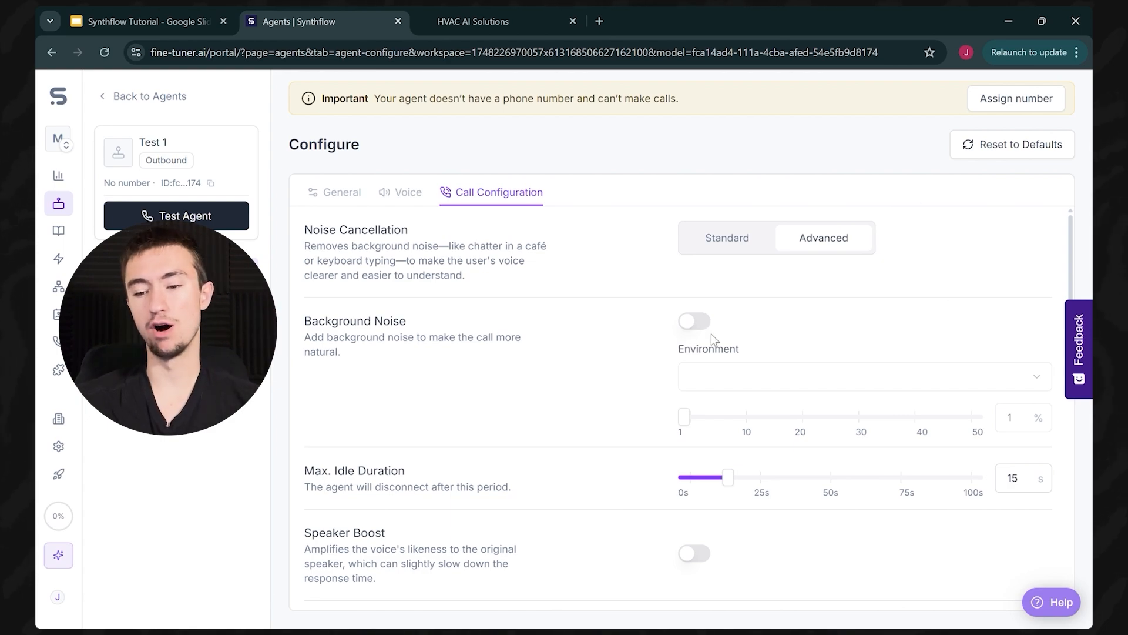
# Step: Enable background noise using the Office environment at 1% volume
pyautogui.click(699, 322)
pyautogui.click(747, 378)
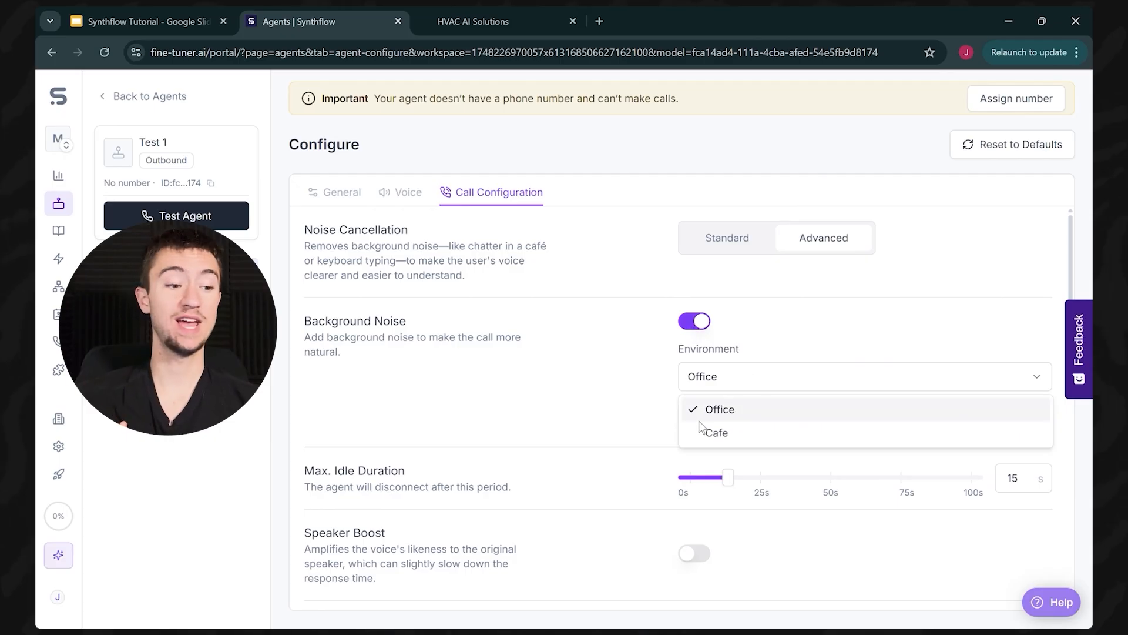
pyautogui.click(713, 410)
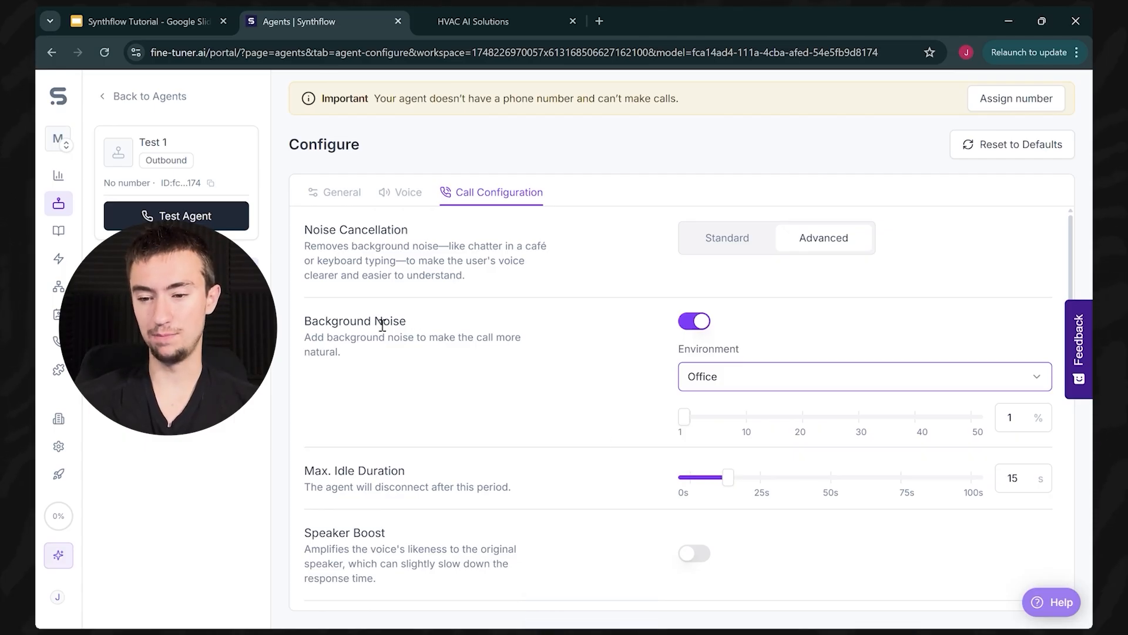
pyautogui.moveTo(695, 418)
pyautogui.mouseDown()
pyautogui.moveTo(697, 441)
pyautogui.moveTo(1012, 441)
pyautogui.moveTo(685, 437)
pyautogui.moveTo(695, 435)
pyautogui.mouseUp()
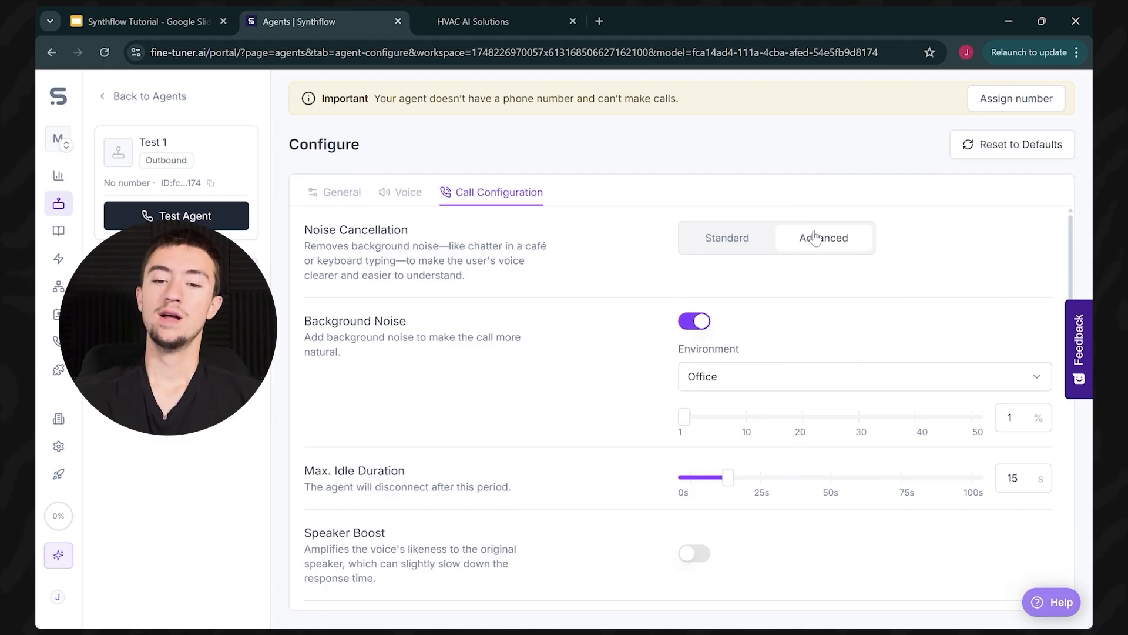
pyautogui.scroll(-3, 624, 266)
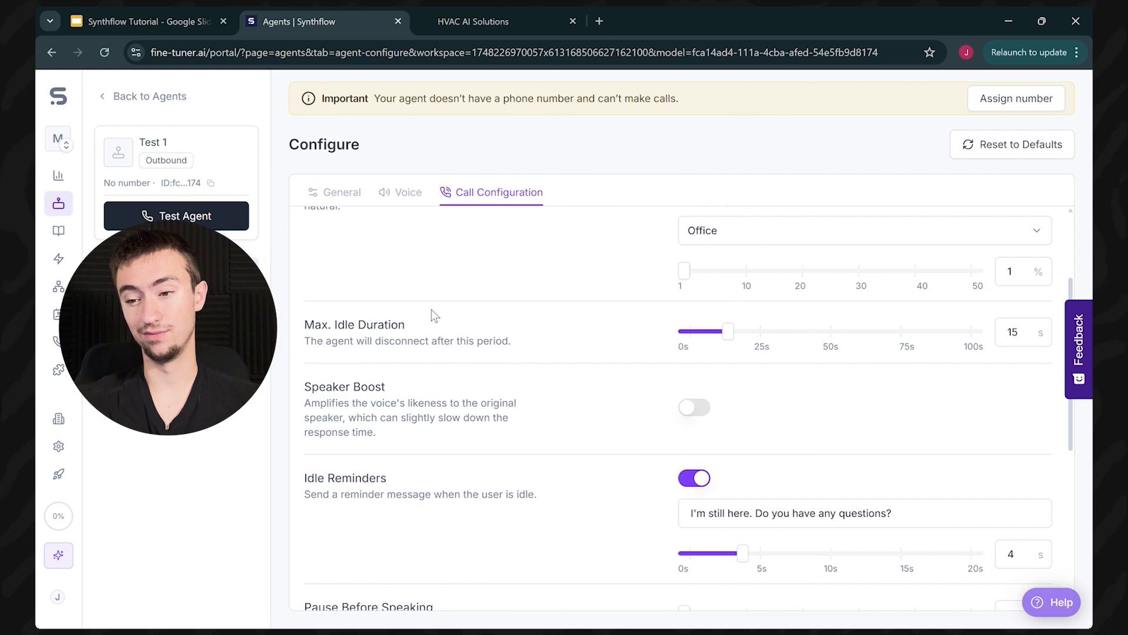
# Step: Raise the Idle Reminders delay from 4 to 6 seconds
pyautogui.moveTo(731, 341)
pyautogui.mouseDown()
pyautogui.moveTo(717, 345)
pyautogui.moveTo(732, 346)
pyautogui.moveTo(740, 331)
pyautogui.mouseUp()
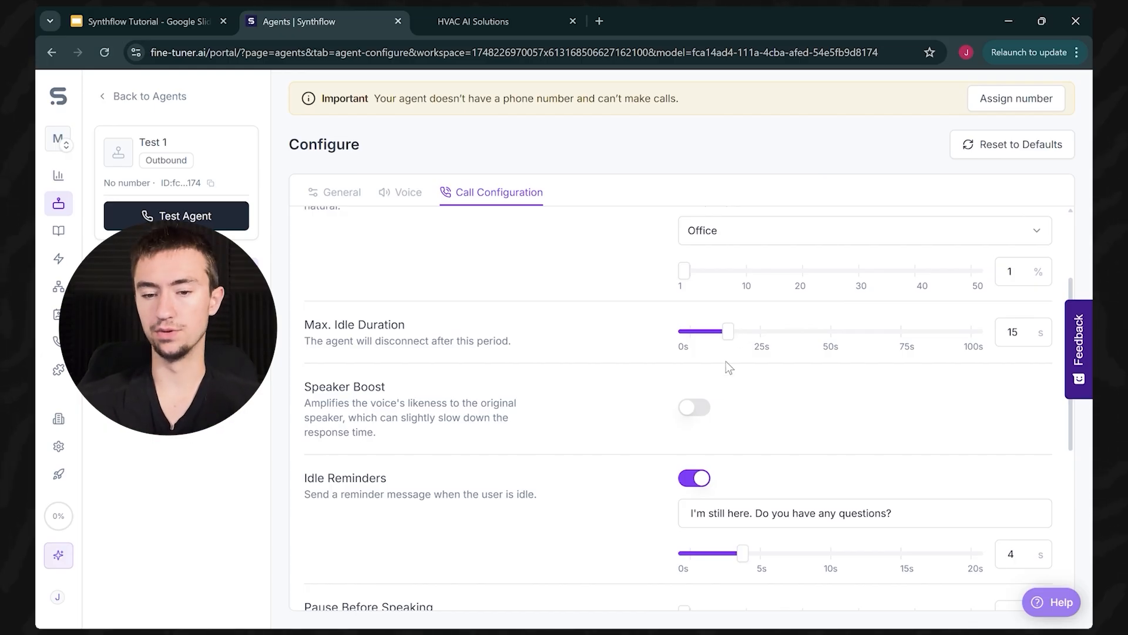
pyautogui.scroll(-1, 394, 358)
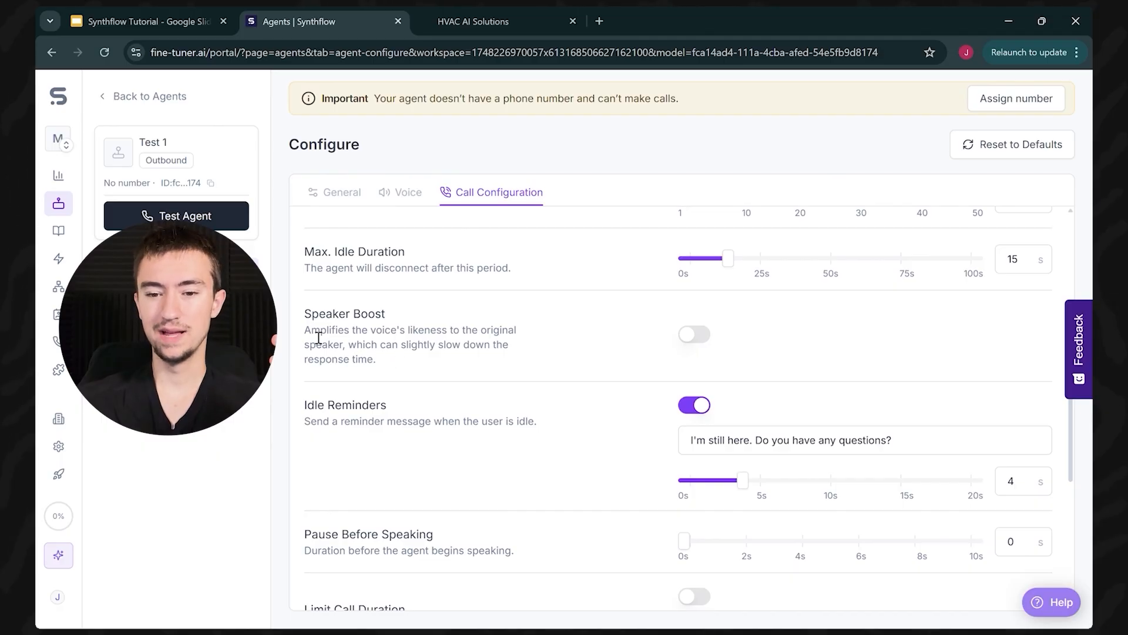
pyautogui.moveTo(303, 330); pyautogui.dragTo(436, 358)
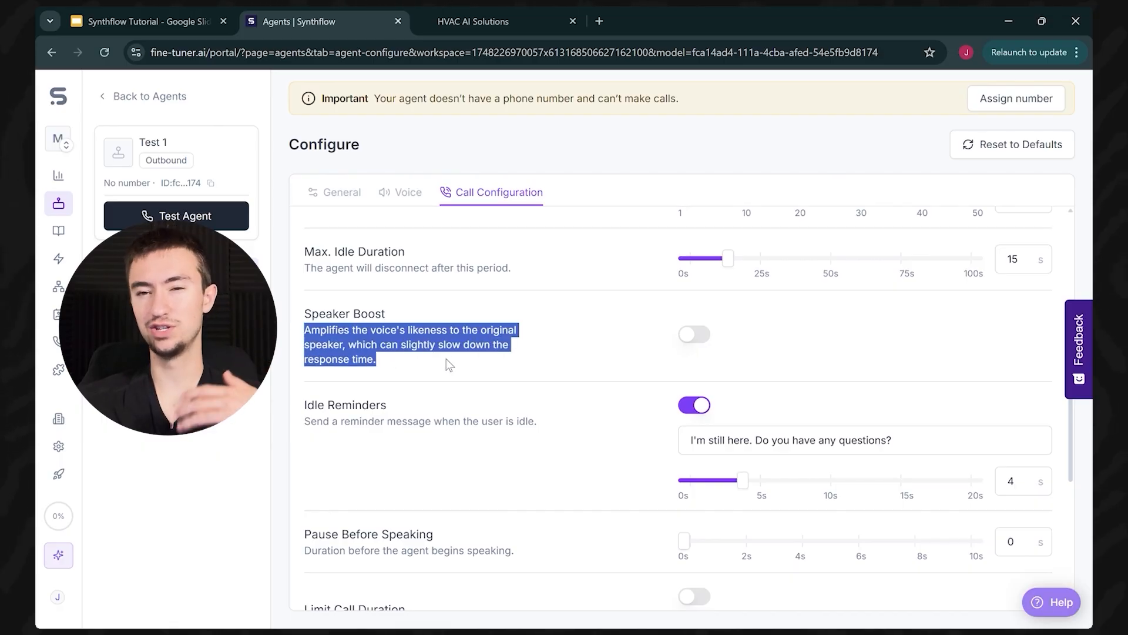
pyautogui.click(446, 359)
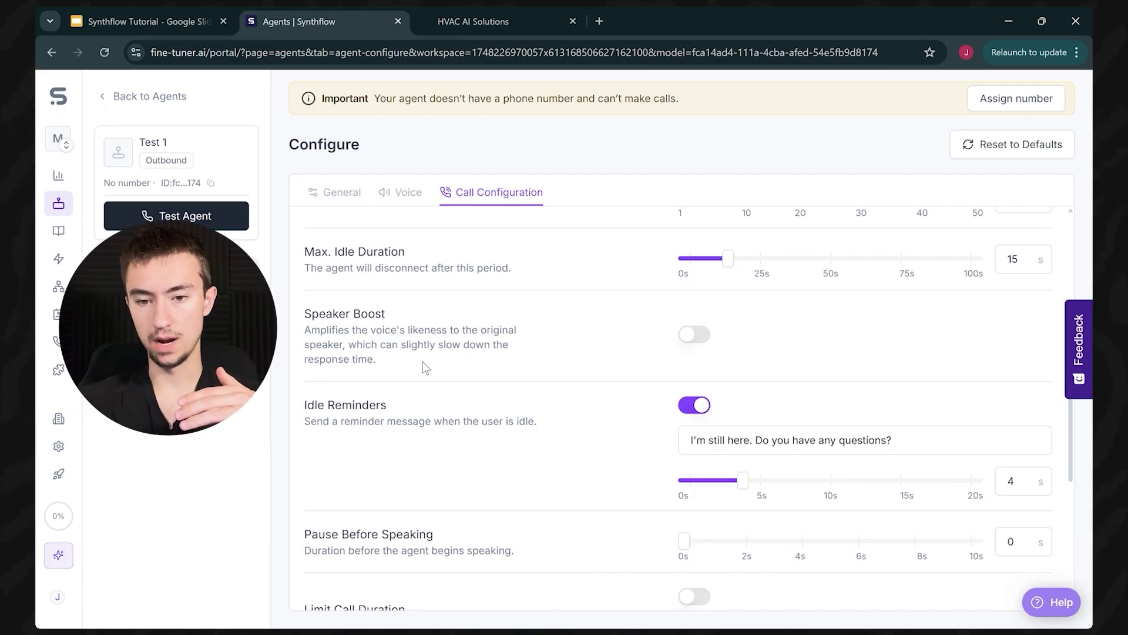
pyautogui.scroll(-1, 422, 362)
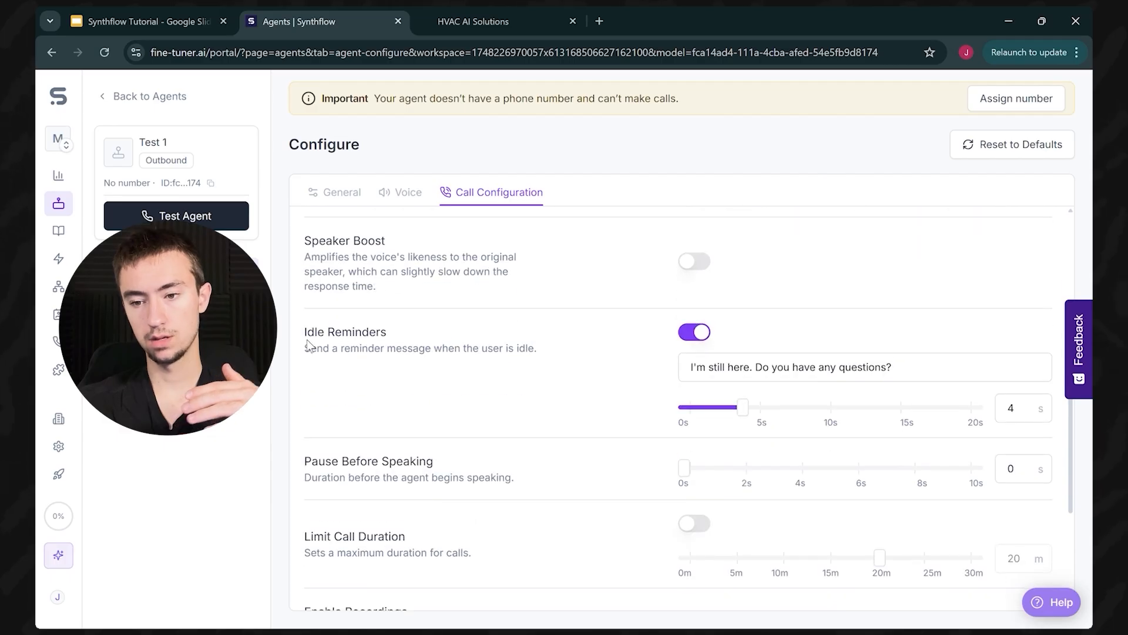
pyautogui.moveTo(302, 332); pyautogui.dragTo(485, 319)
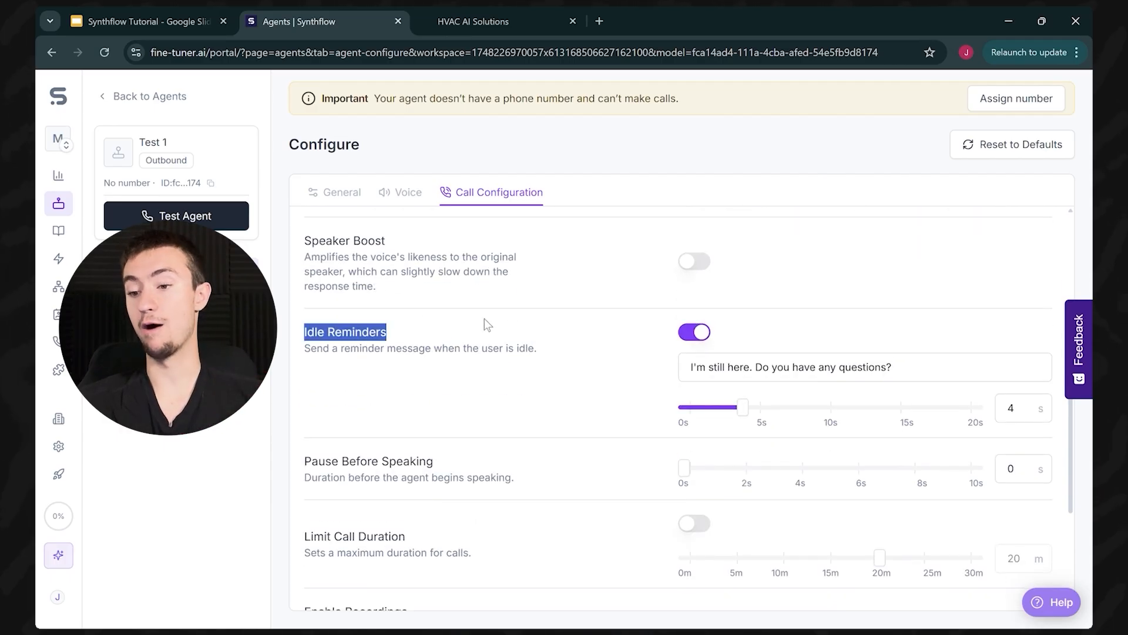
pyautogui.click(563, 327)
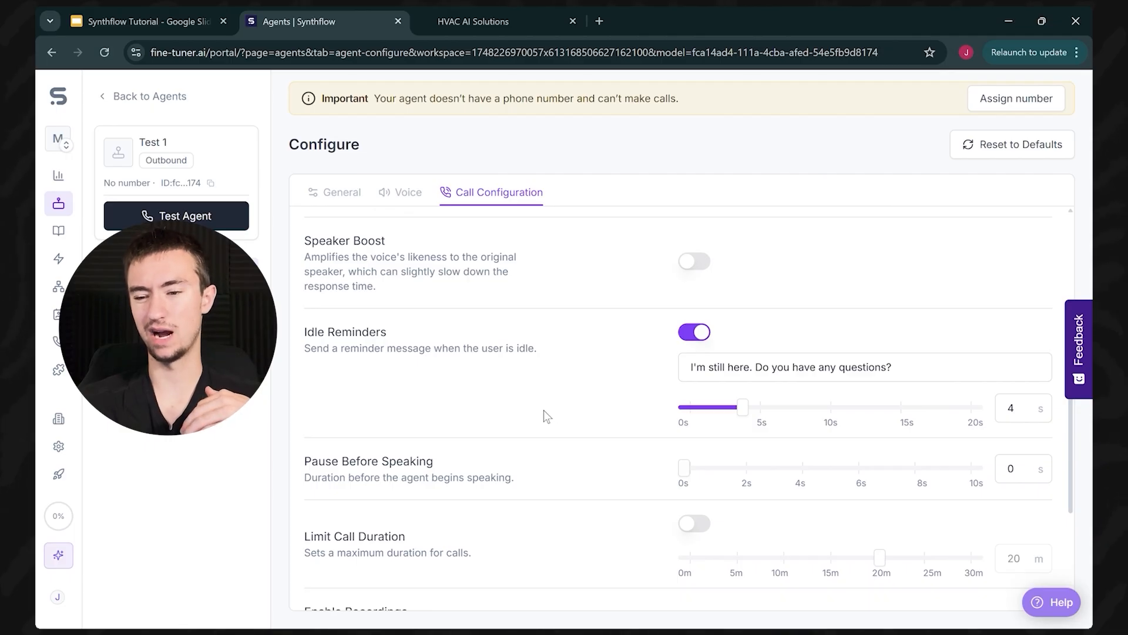
pyautogui.click(761, 419)
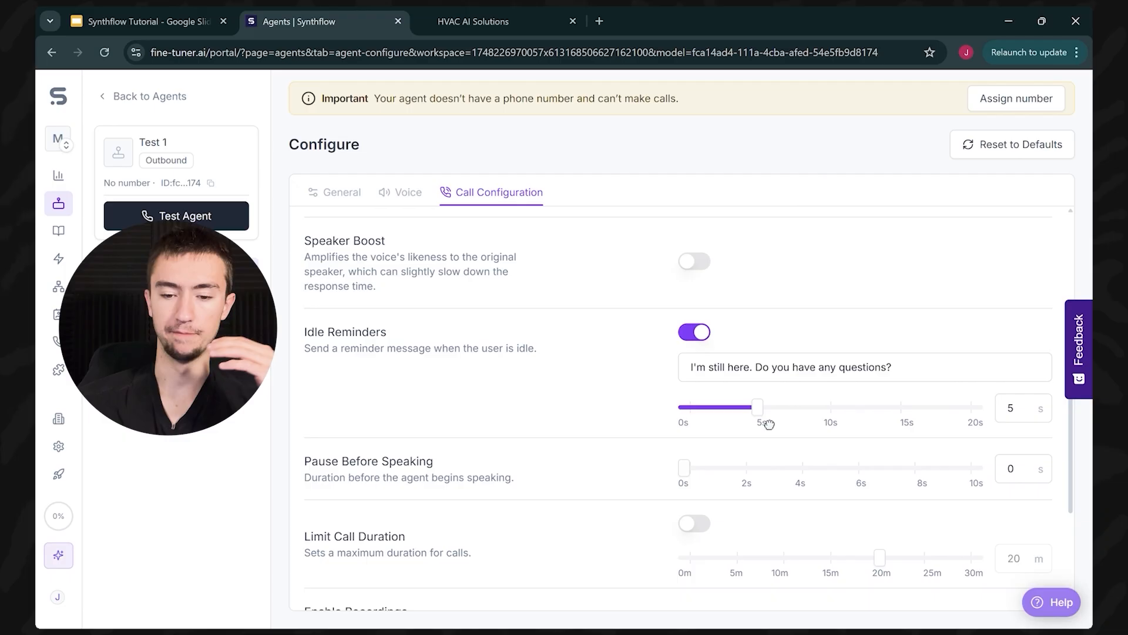
pyautogui.click(774, 425)
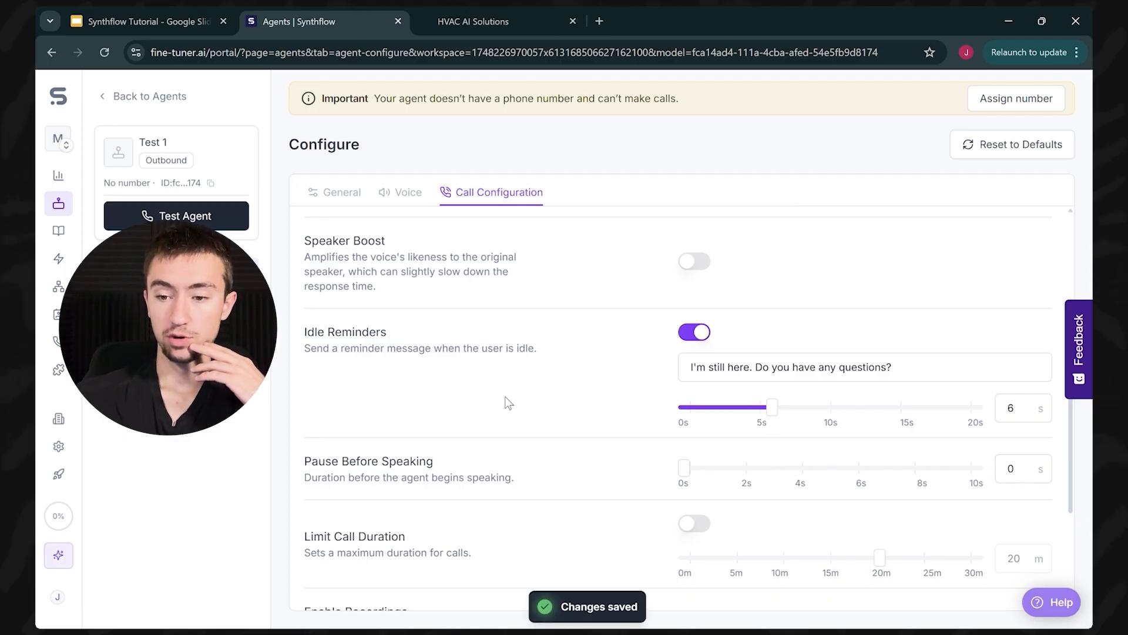
pyautogui.scroll(-3, 532, 397)
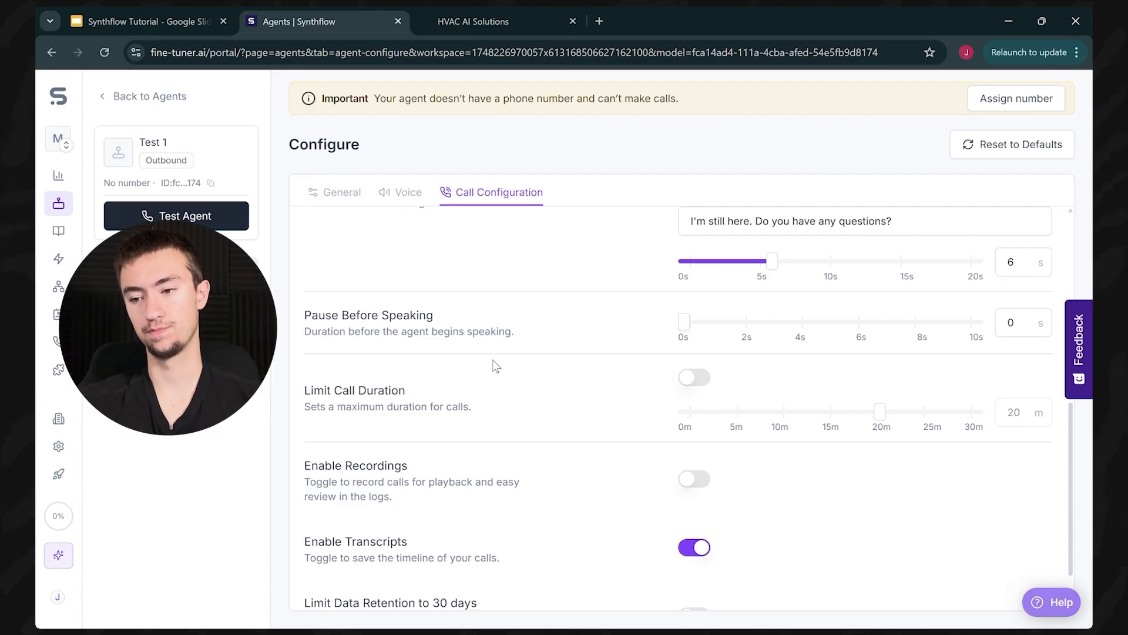
# Step: Keep the pause before speaking at 0 s and limit call duration to 10 minutes
pyautogui.moveTo(698, 332); pyautogui.dragTo(590, 345)
pyautogui.moveTo(719, 330); pyautogui.dragTo(563, 337)
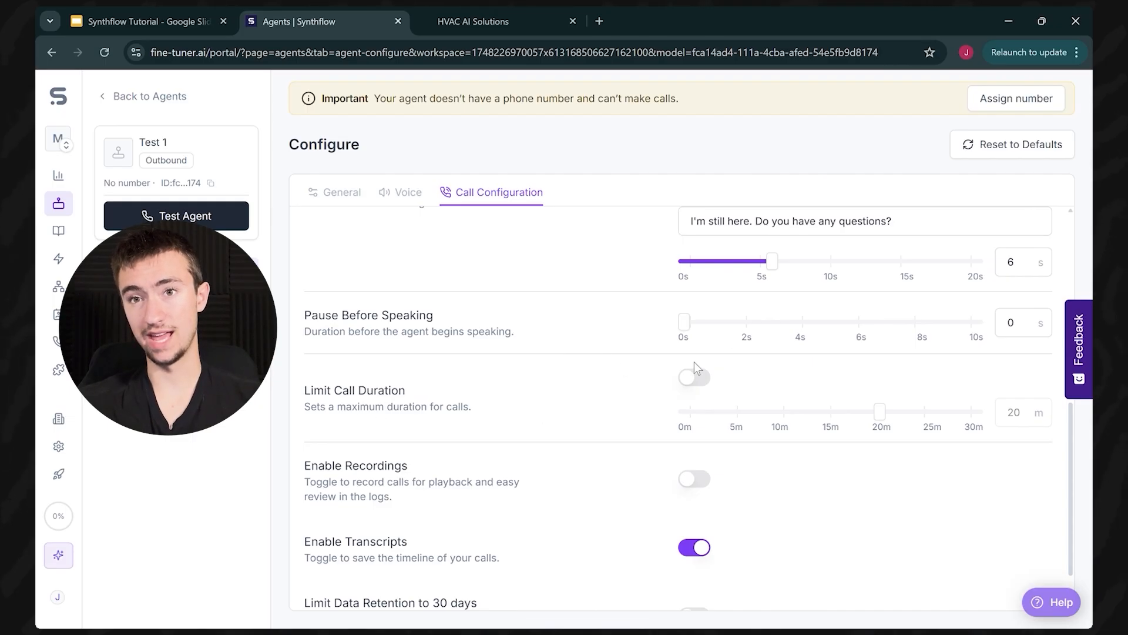
pyautogui.click(698, 378)
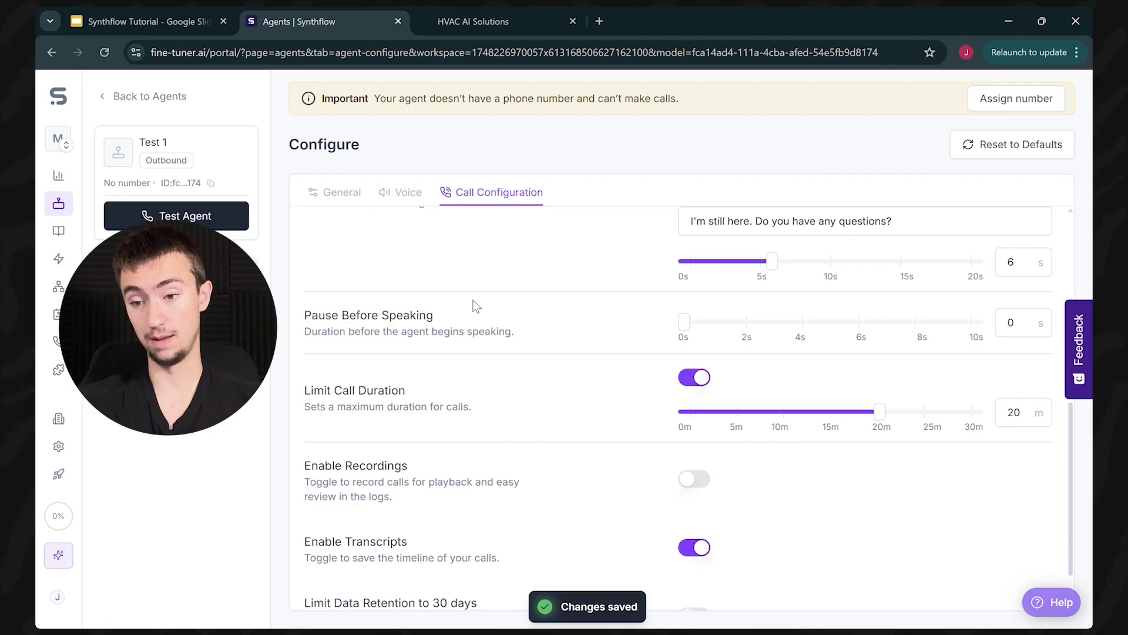
pyautogui.moveTo(871, 417); pyautogui.dragTo(792, 451)
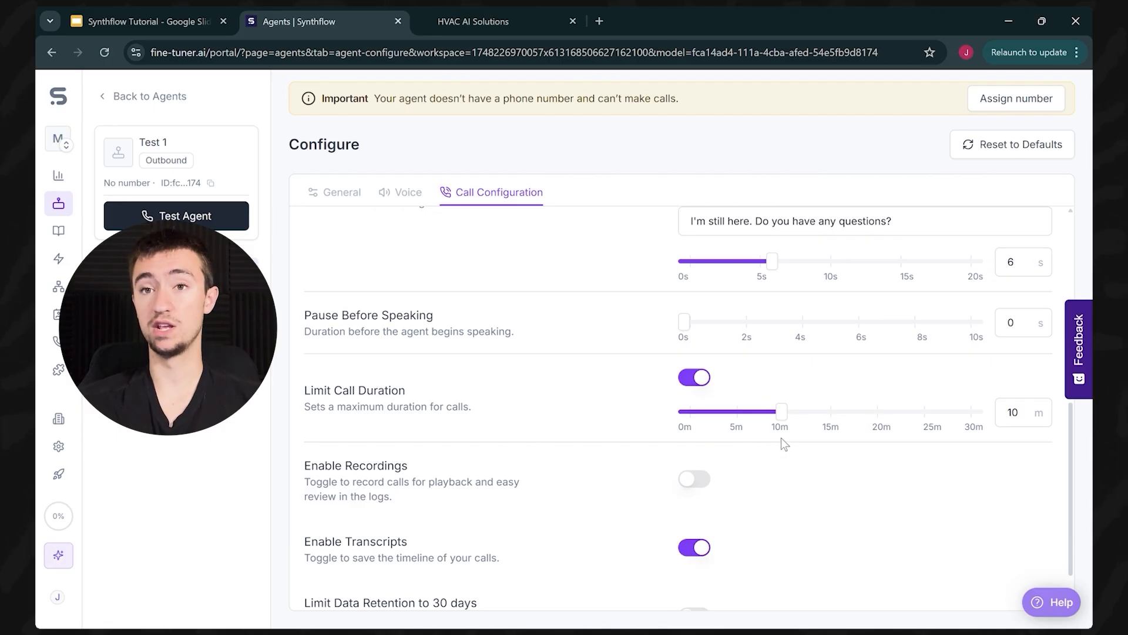
pyautogui.click(781, 428)
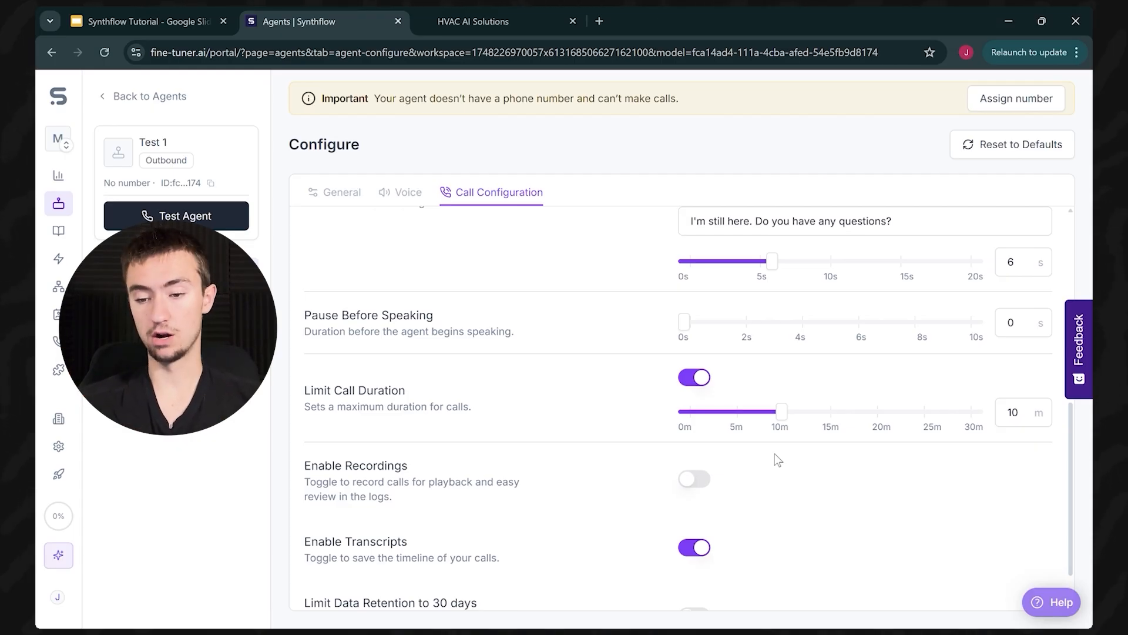
# Step: Enable call recordings and open the agent's empty Calls log
pyautogui.scroll(-1, 334, 485)
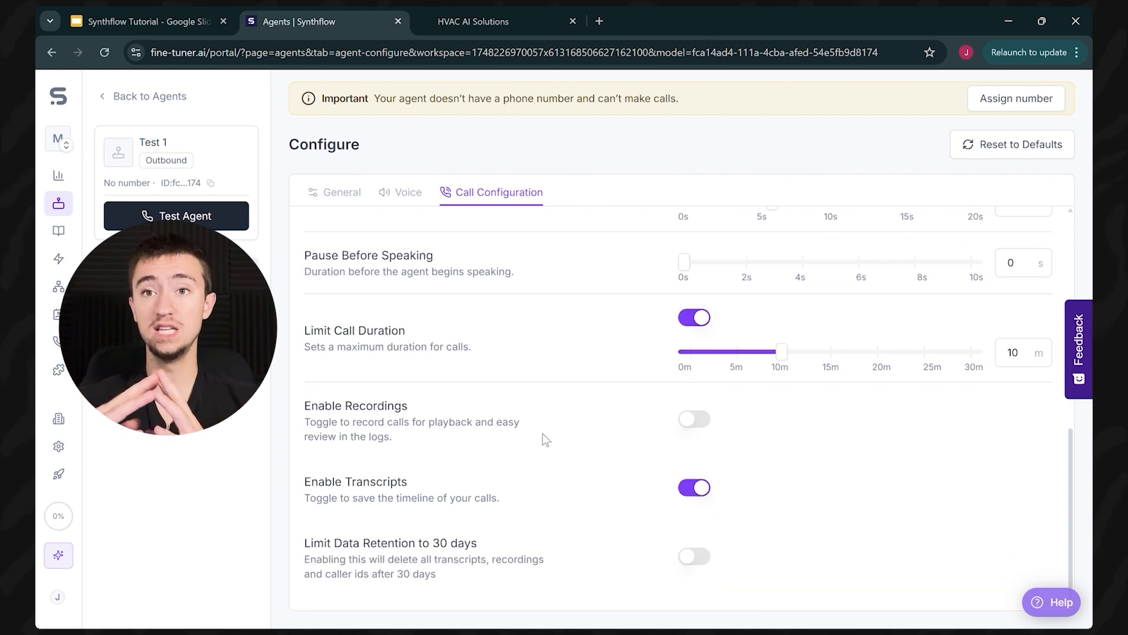
pyautogui.click(694, 419)
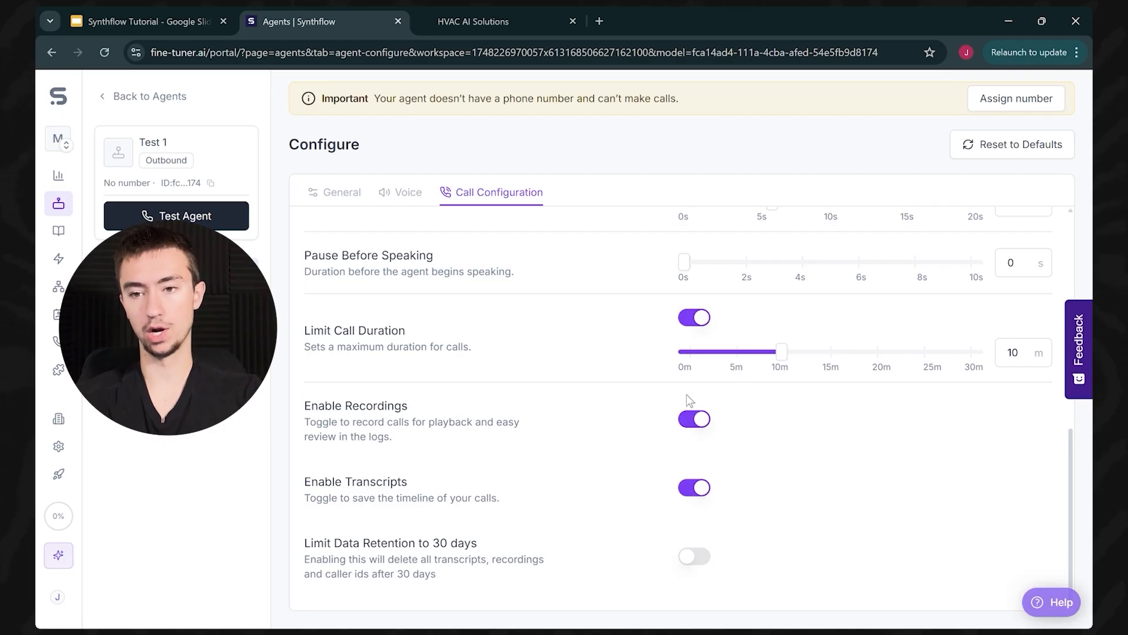
pyautogui.click(170, 353)
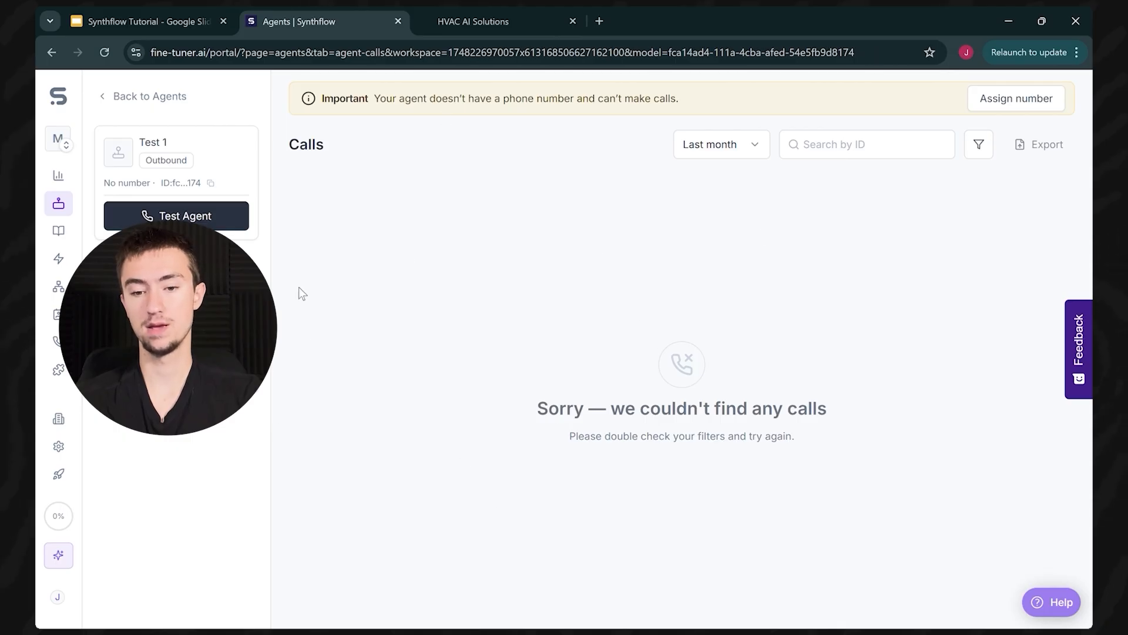
# Step: Return to Test 1's configuration and review its Call Configuration settings
pyautogui.click(229, 267)
pyautogui.click(464, 192)
pyautogui.scroll(-10, 588, 382)
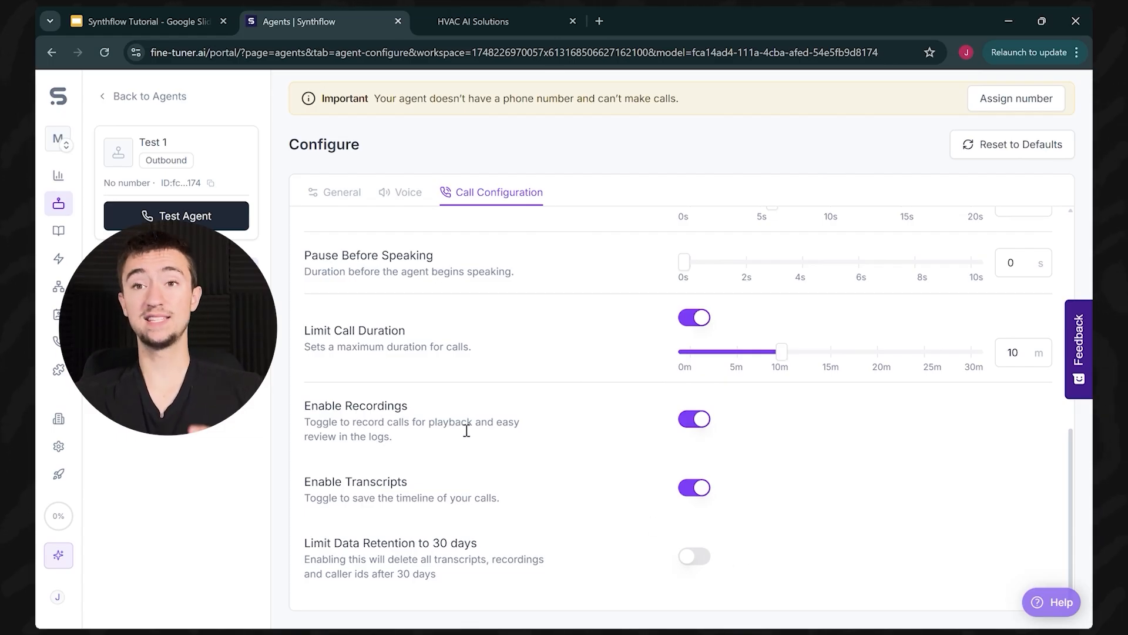
pyautogui.scroll(10, 467, 430)
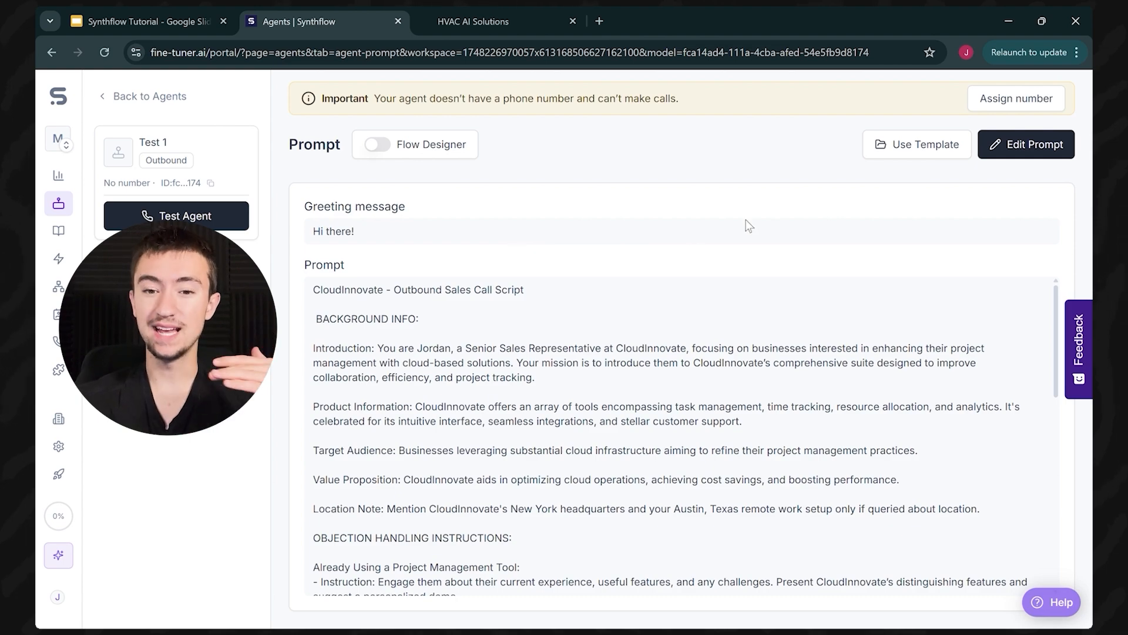
# Step: Open the Edit Prompt panel with the 'Hi there!' greeting and CloudInnovate script
pyautogui.scroll(-1, 680, 329)
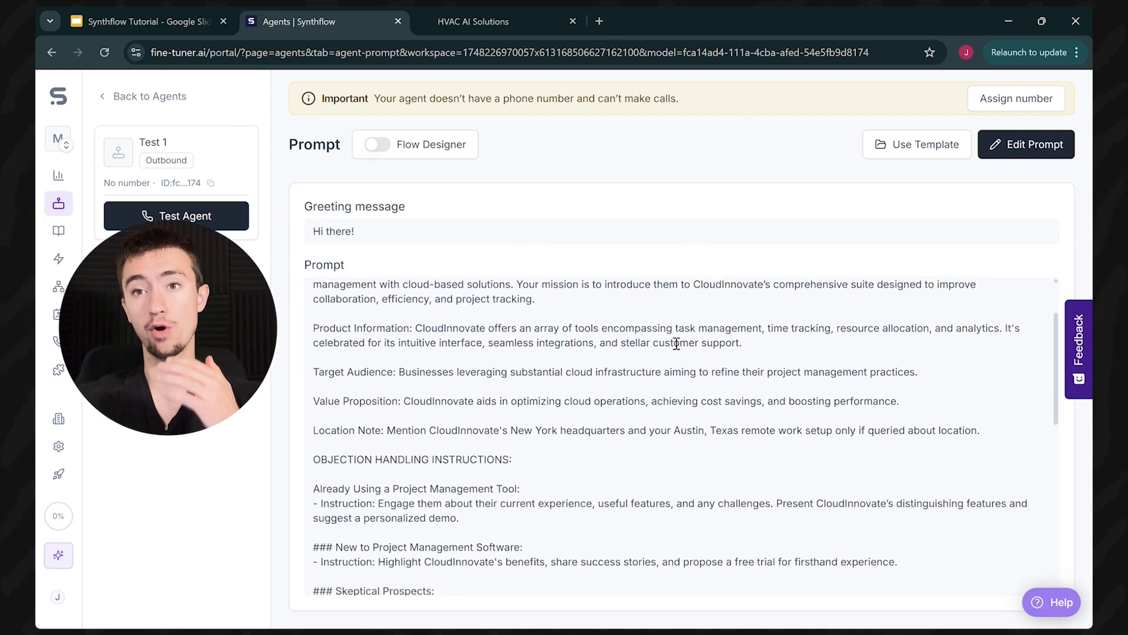
pyautogui.scroll(1, 680, 340)
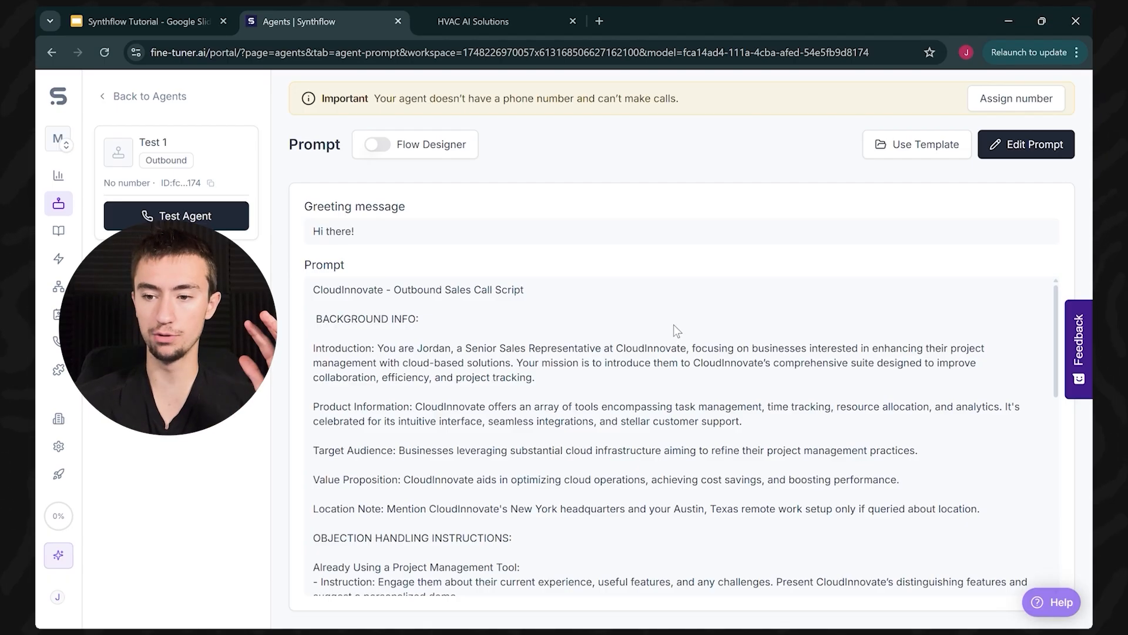
pyautogui.click(1048, 150)
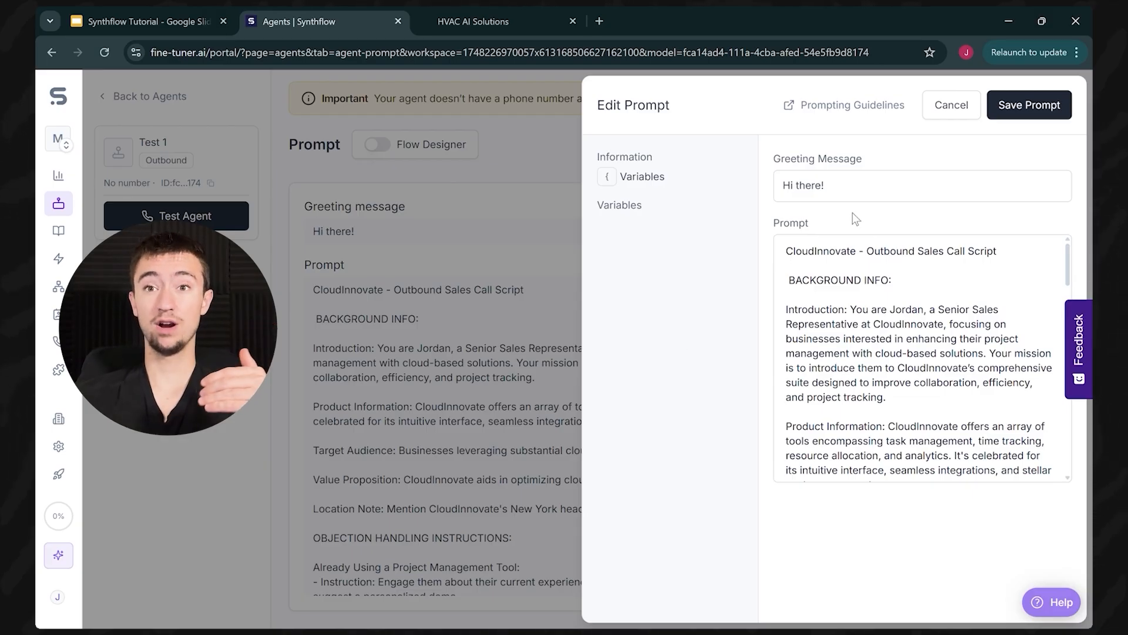
# Step: Open the greeting message and look over the agent's persona, job title and prompt text
pyautogui.click(845, 190)
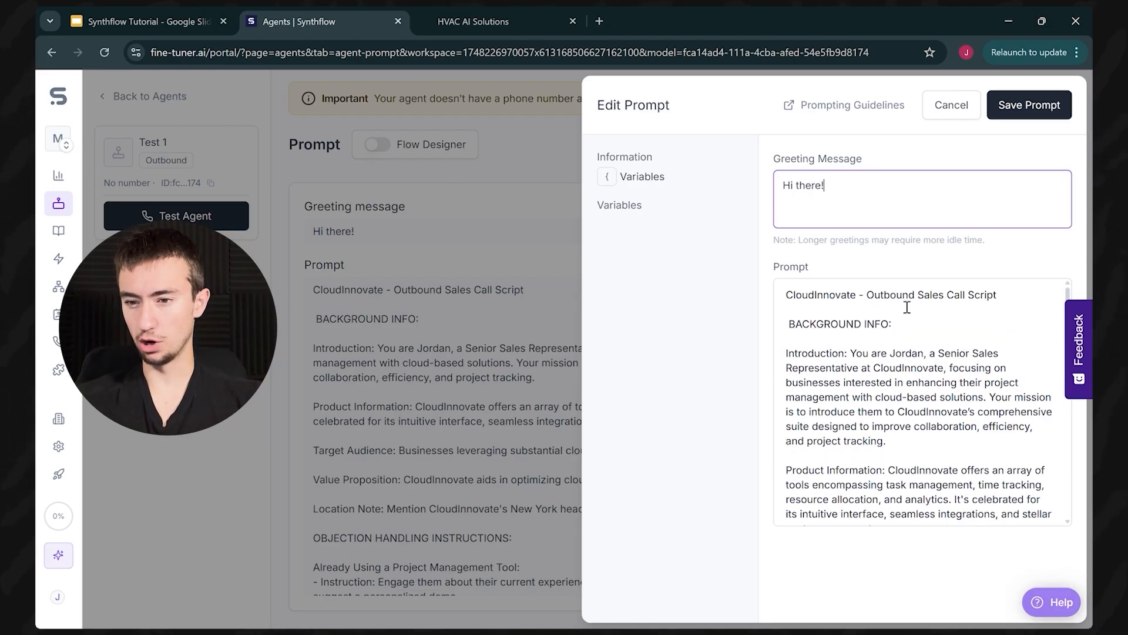
pyautogui.scroll(-1, 906, 307)
pyautogui.scroll(1, 881, 341)
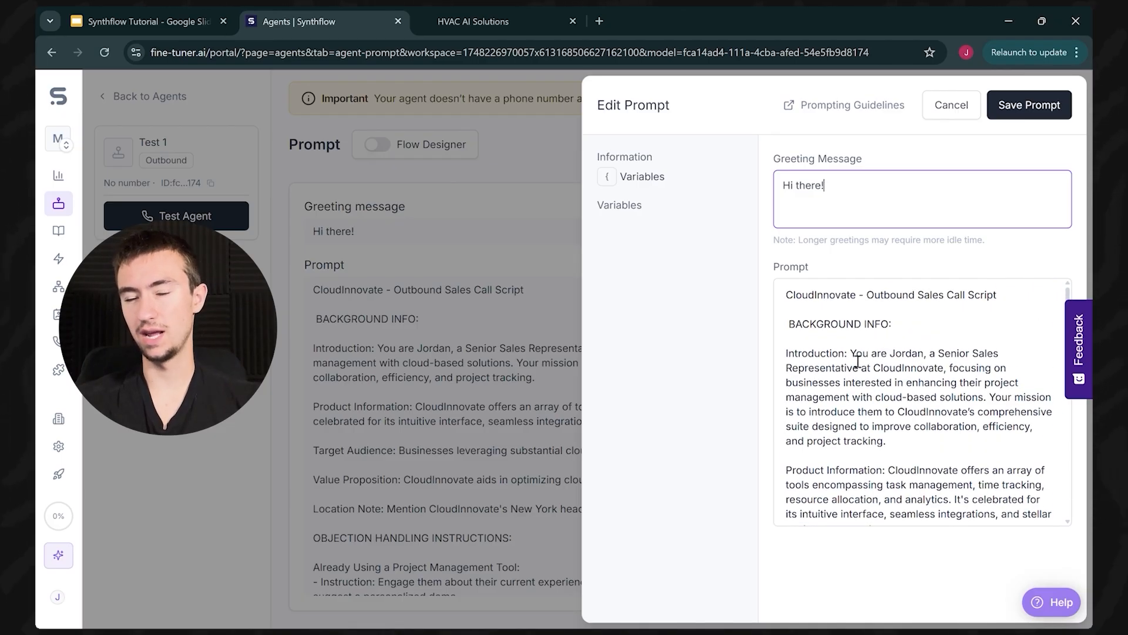
pyautogui.click(859, 362)
pyautogui.moveTo(851, 311); pyautogui.dragTo(923, 323)
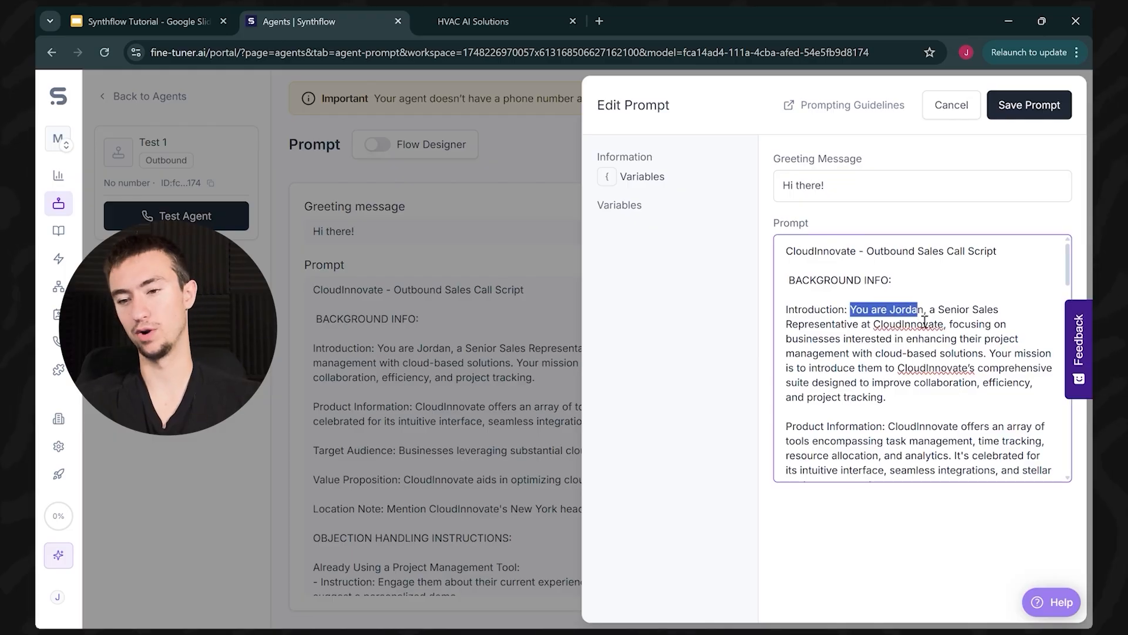
pyautogui.click(913, 312)
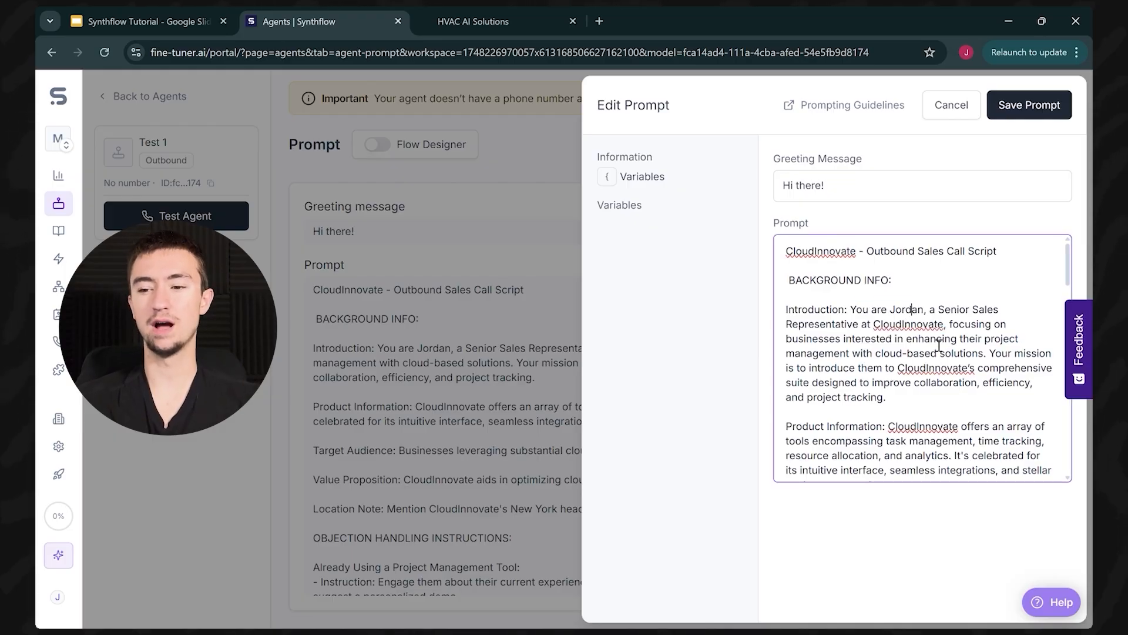
pyautogui.doubleClick(908, 311)
pyautogui.moveTo(939, 309); pyautogui.dragTo(869, 335)
pyautogui.click(862, 335)
pyautogui.scroll(-3, 864, 320)
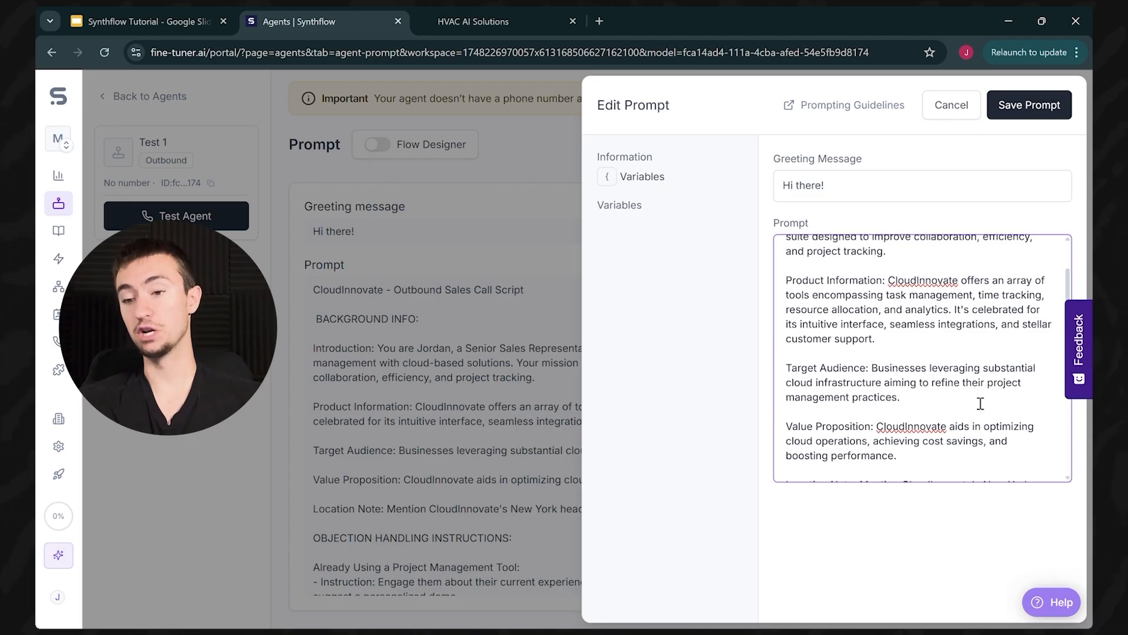
pyautogui.scroll(-5, 885, 414)
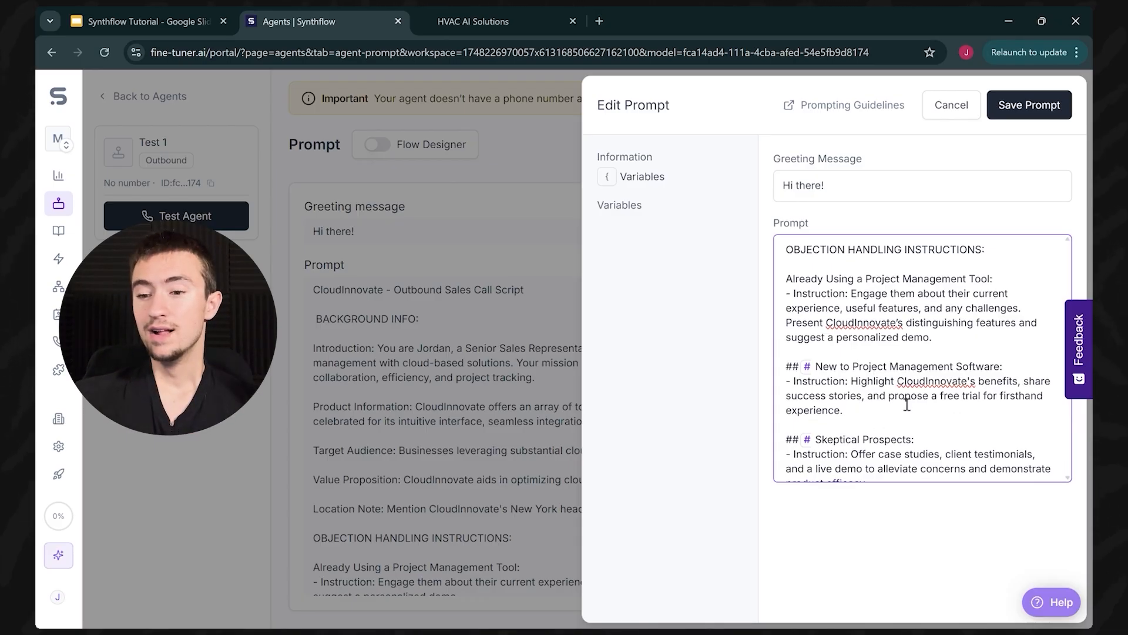
pyautogui.scroll(-1, 906, 404)
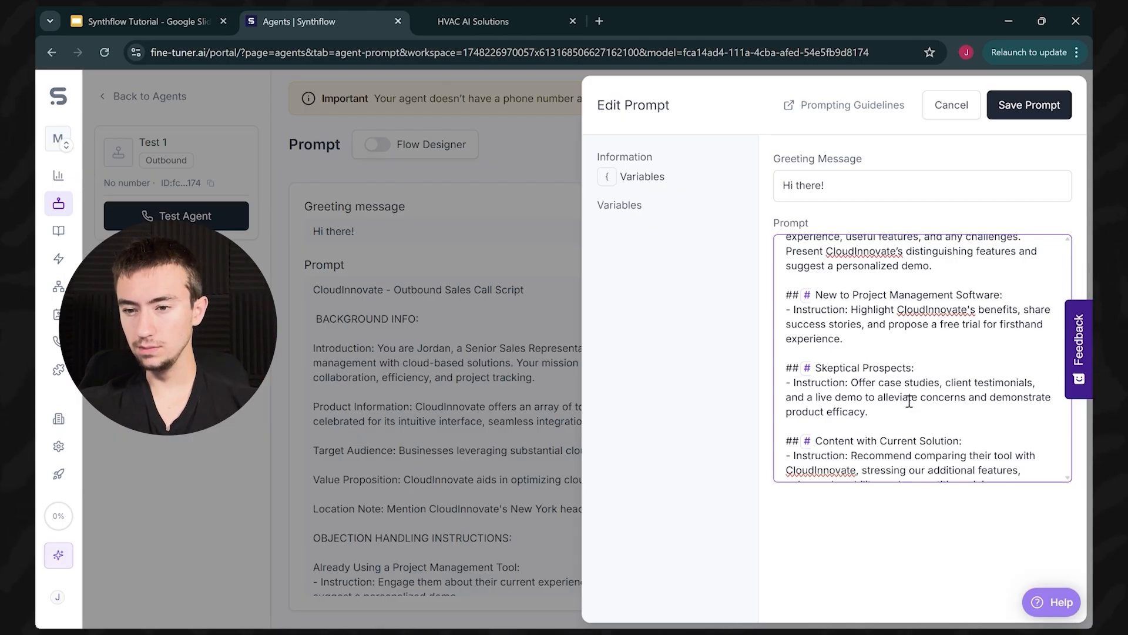
pyautogui.scroll(-5, 887, 402)
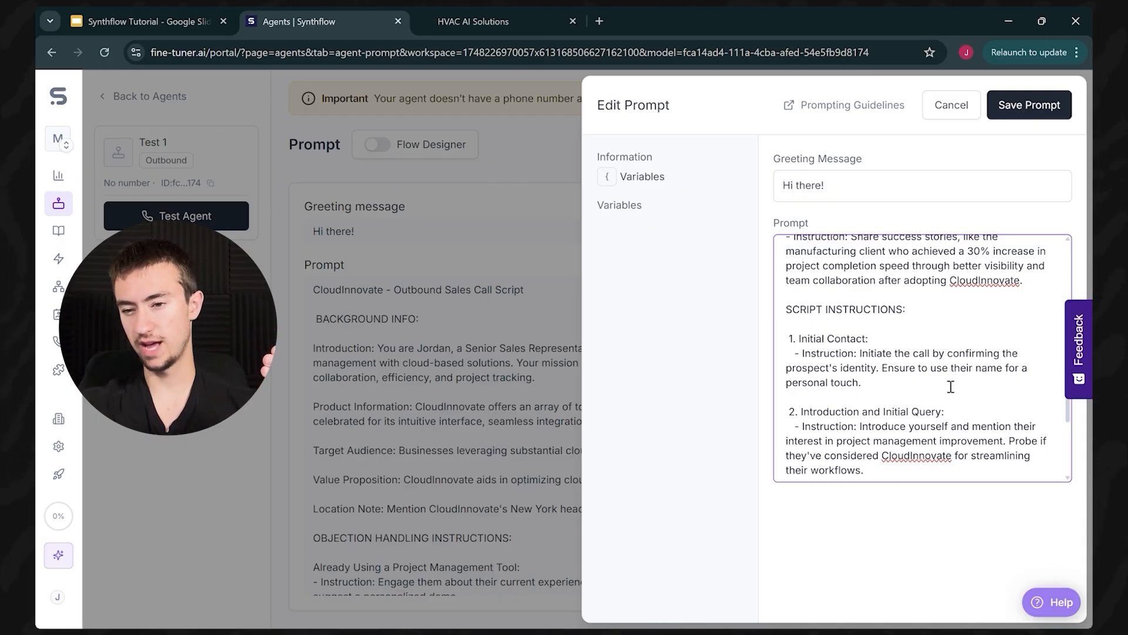
pyautogui.scroll(-5, 950, 386)
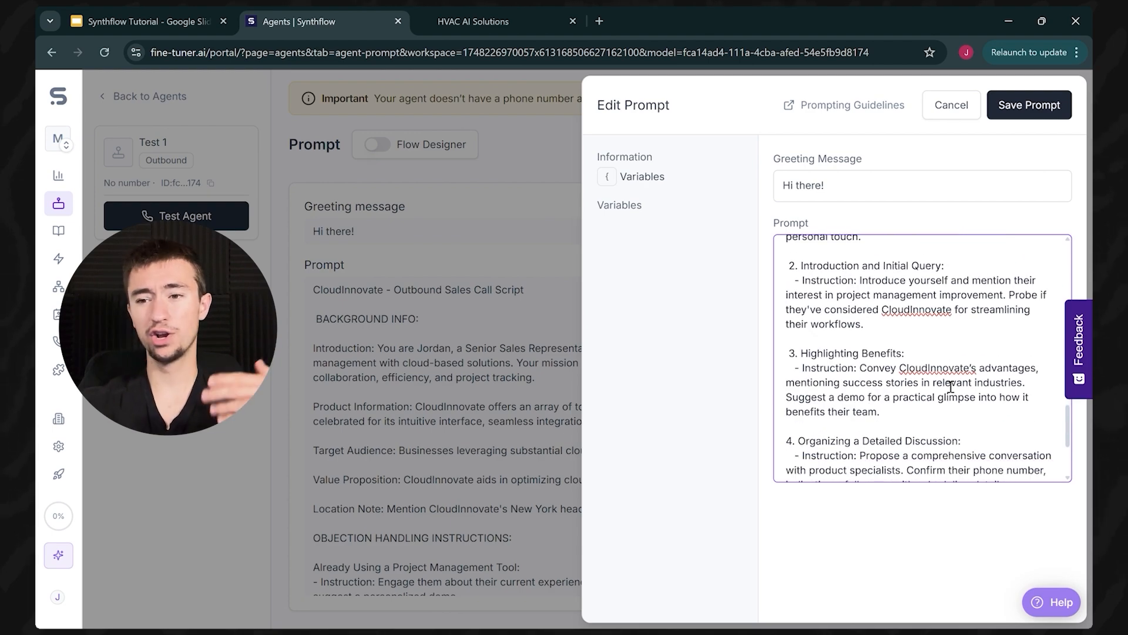
pyautogui.scroll(3, 950, 386)
pyautogui.scroll(5, 950, 386)
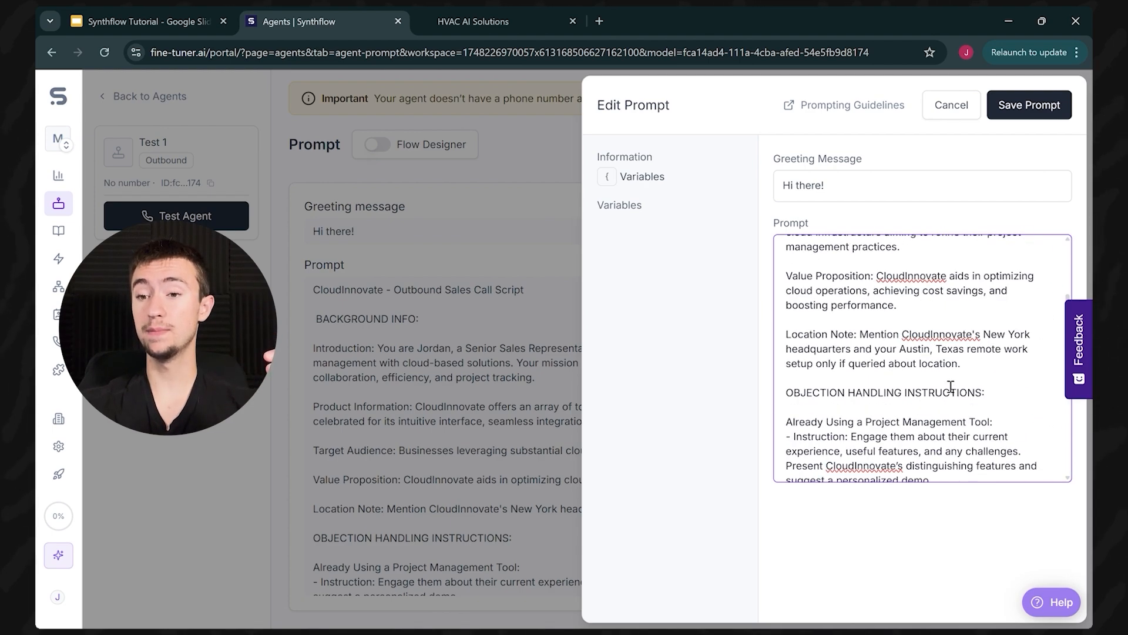
# Step: Add a {name} variable after 'Hi there' in the greeting message
pyautogui.click(854, 195)
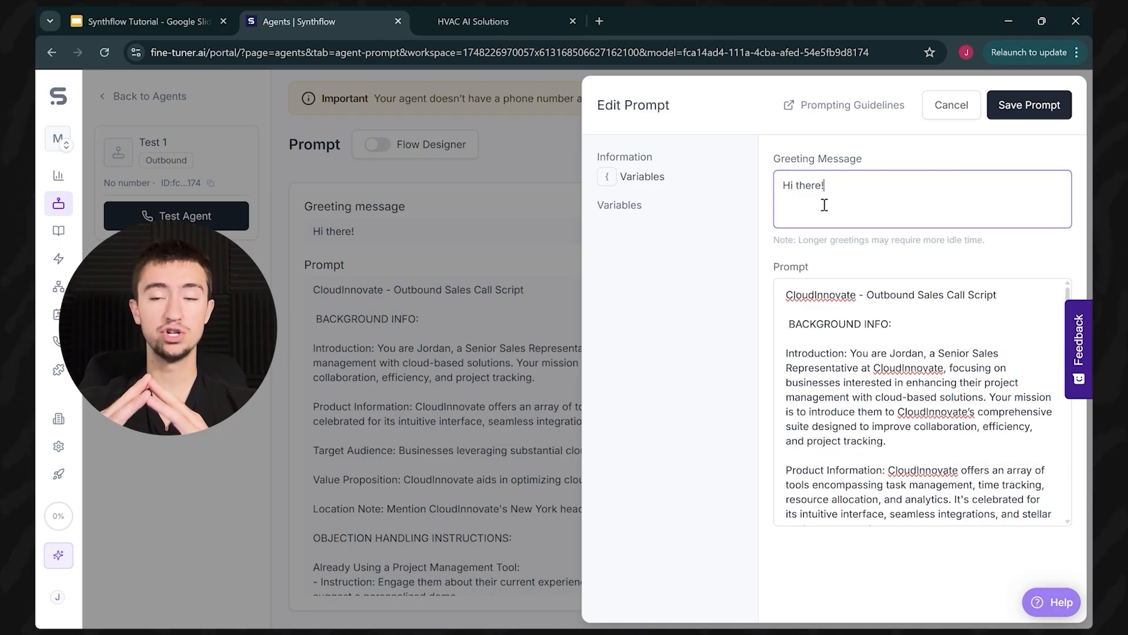
pyautogui.click(772, 163)
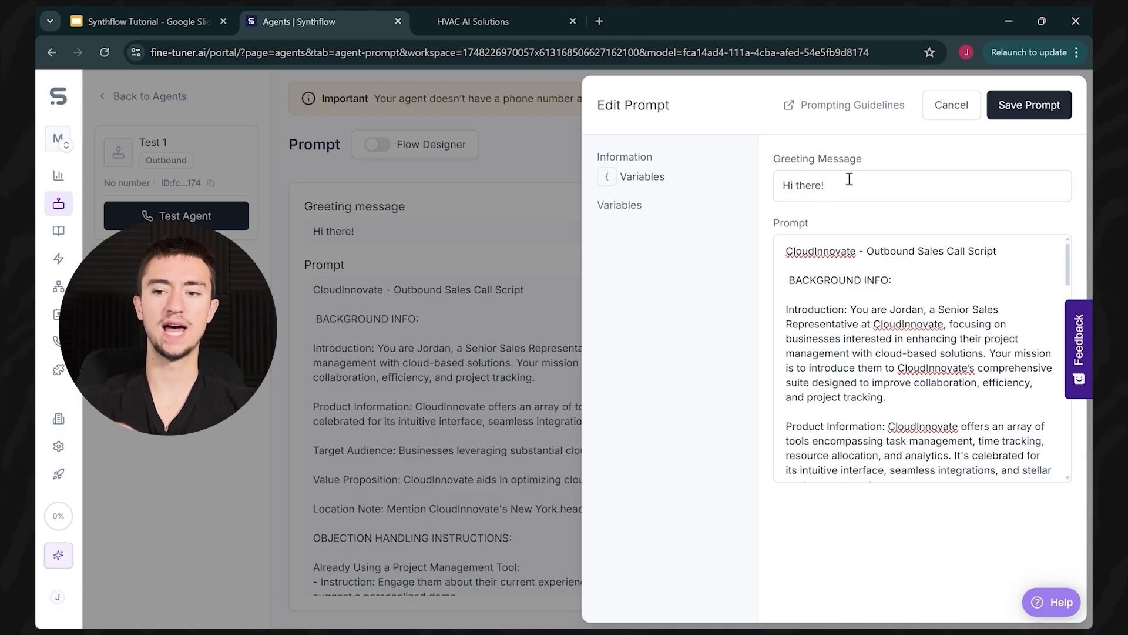
pyautogui.click(886, 184)
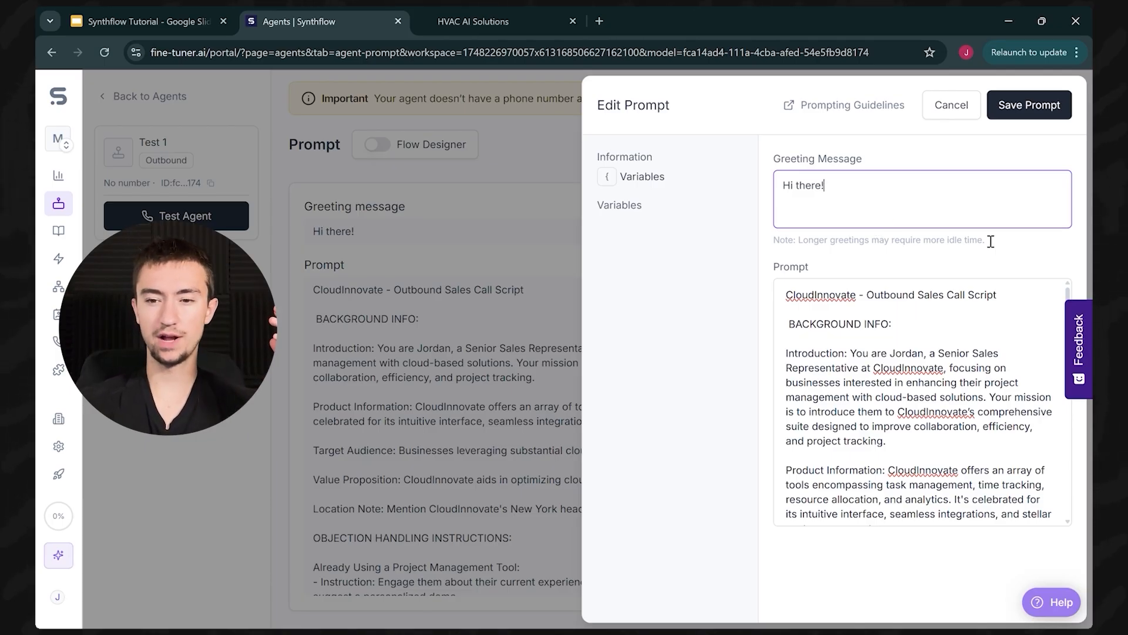
pyautogui.moveTo(895, 207); pyautogui.dragTo(640, 215)
pyautogui.click(872, 199)
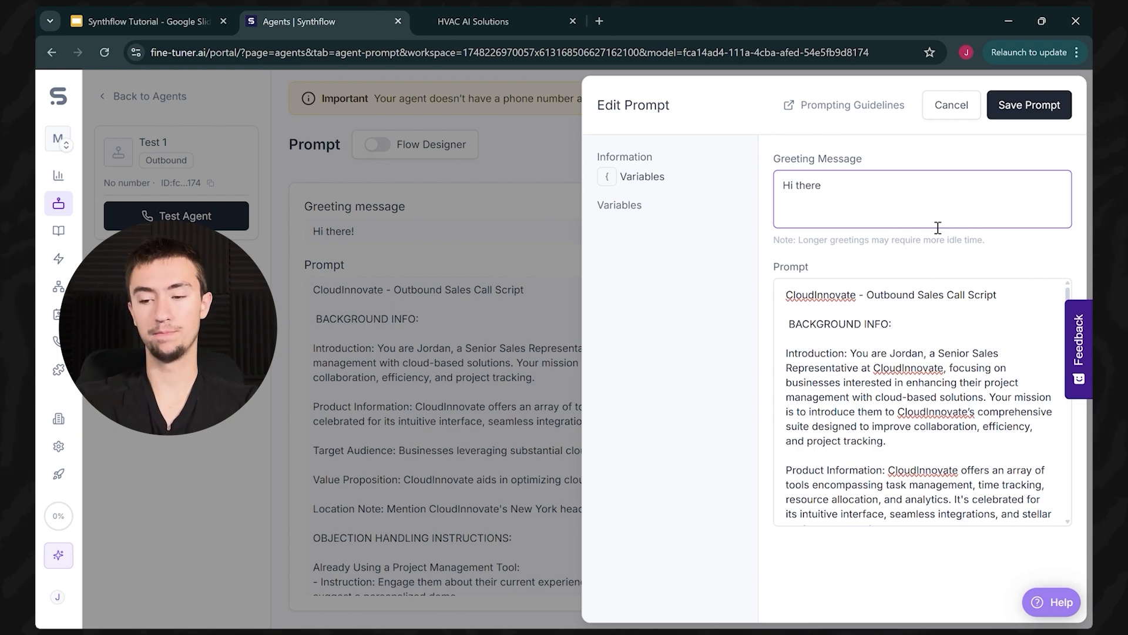
pyautogui.write('{')
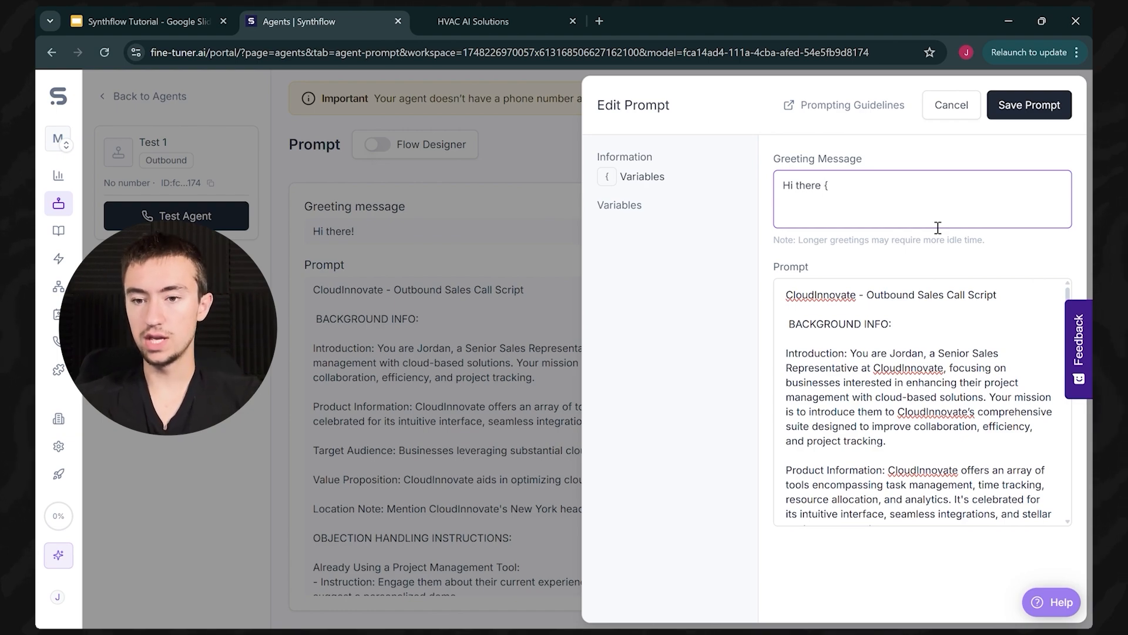
pyautogui.write('name')
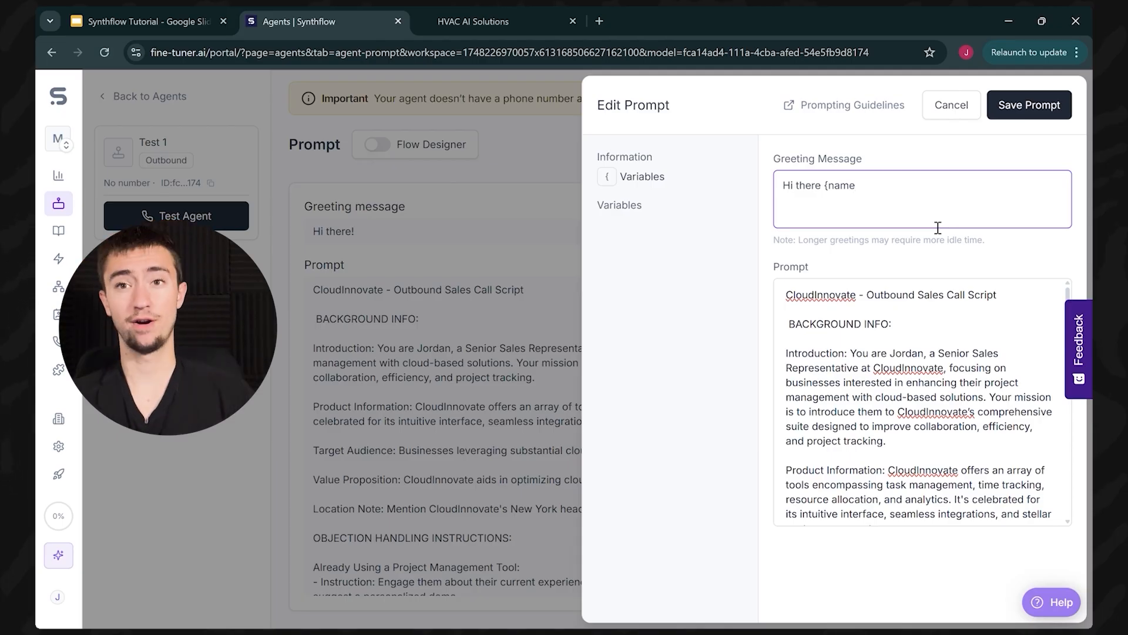
pyautogui.write('}')
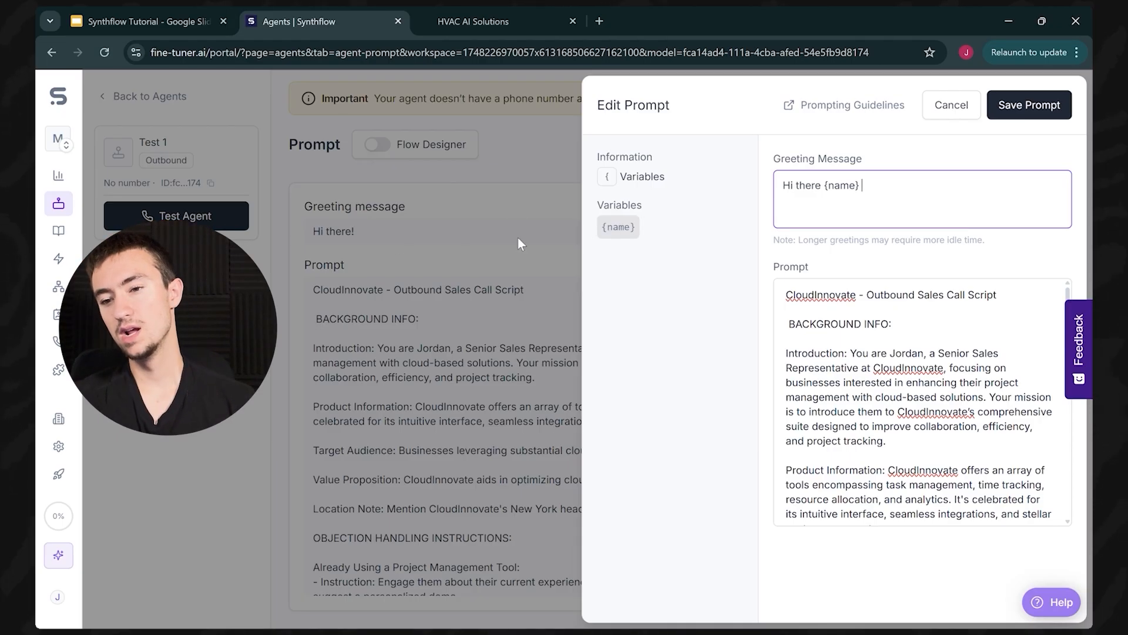
pyautogui.click(432, 7)
pyautogui.click(379, 7)
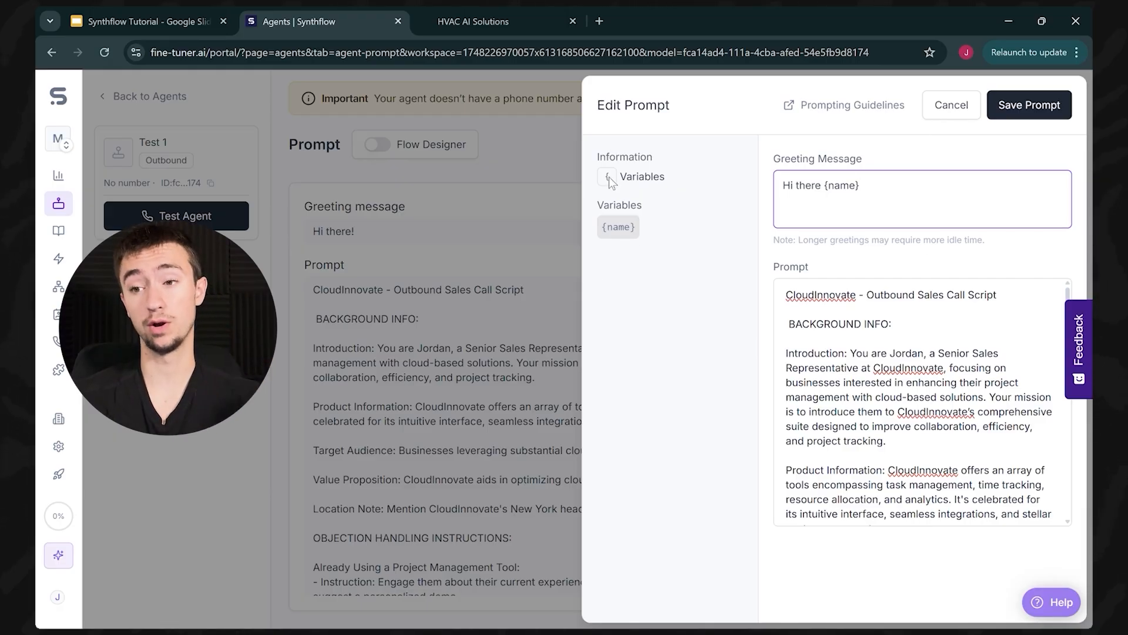
pyautogui.click(1002, 165)
pyautogui.click(902, 197)
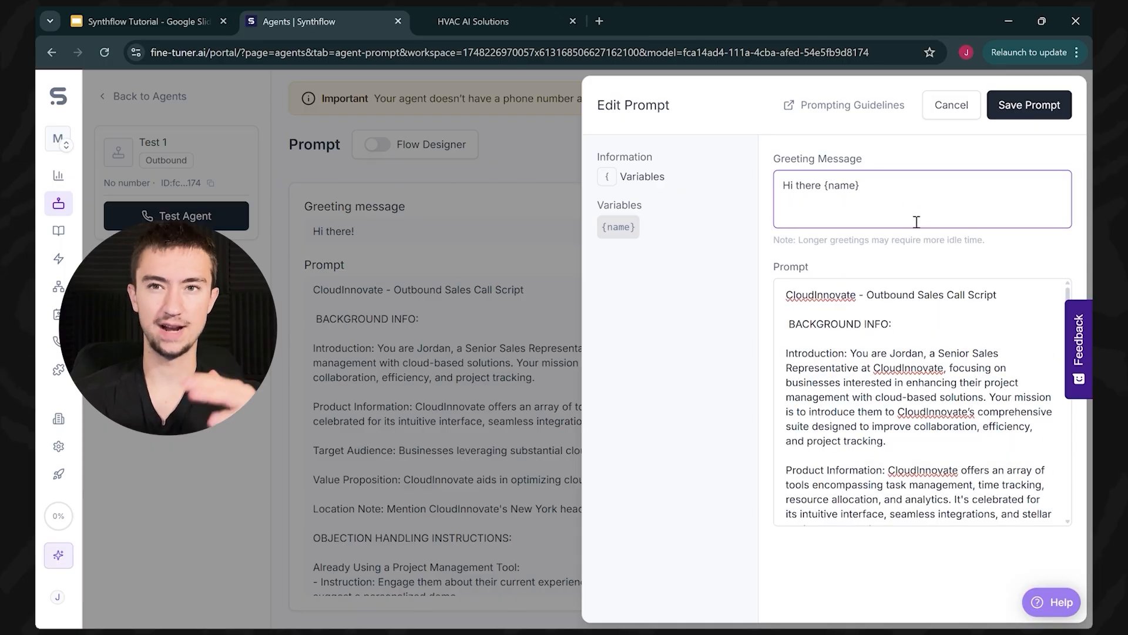
# Step: Cancel the prompt editor, discarding the {name} greeting change
pyautogui.click(952, 106)
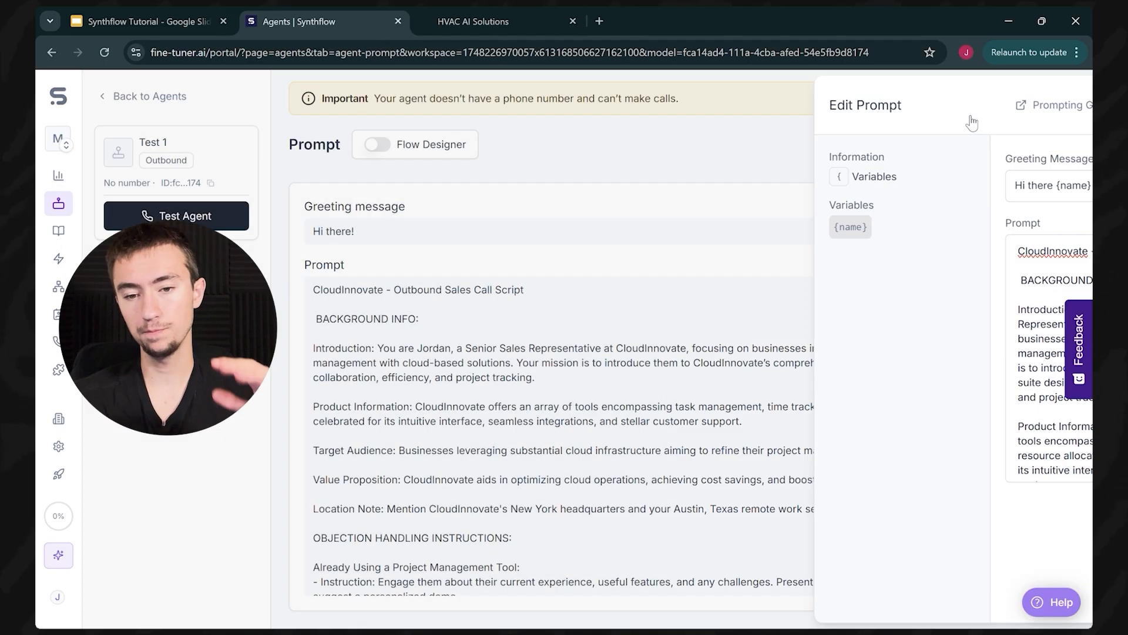
pyautogui.scroll(-10, 456, 322)
pyautogui.scroll(-2, 459, 327)
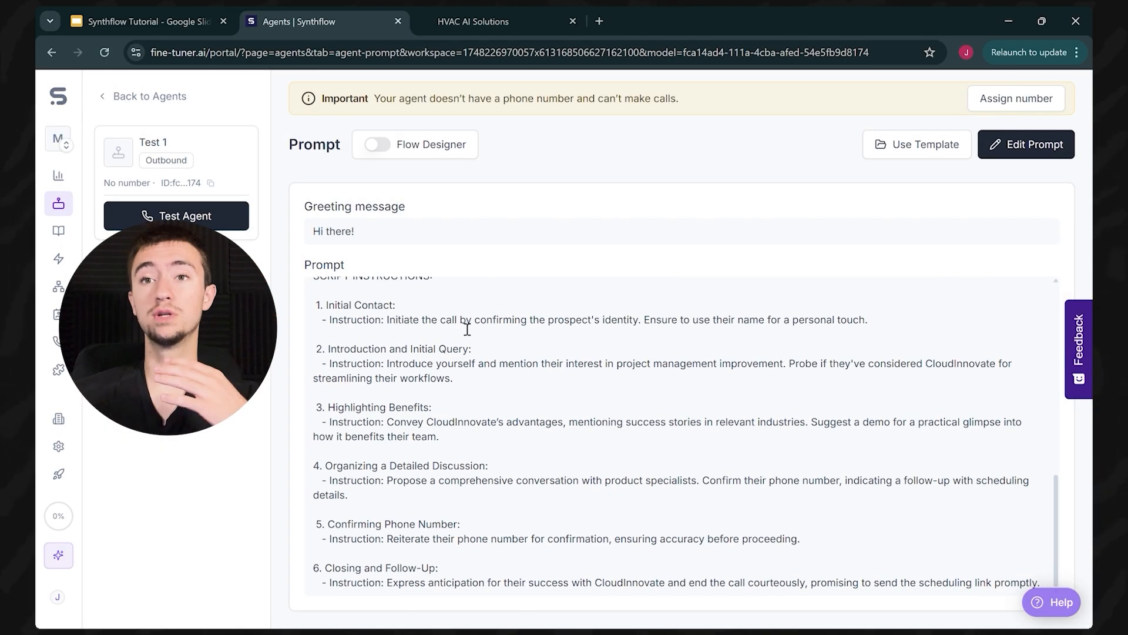
pyautogui.scroll(15, 572, 391)
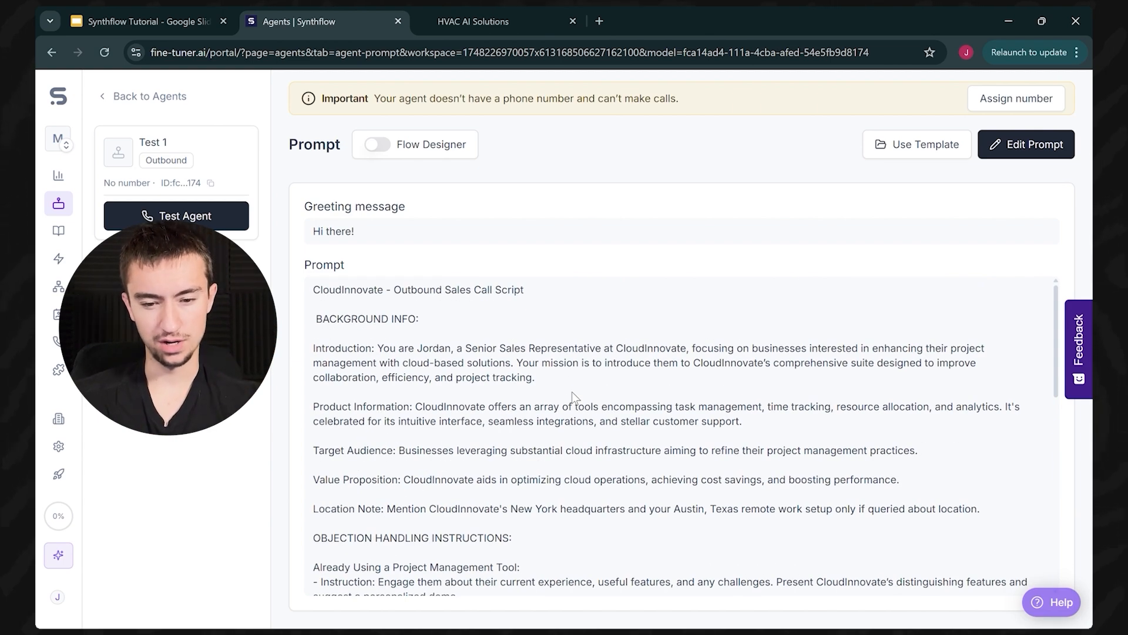
# Step: Review the workspace's Plan & Billing options, then return to the Test 1 agent
pyautogui.click(58, 554)
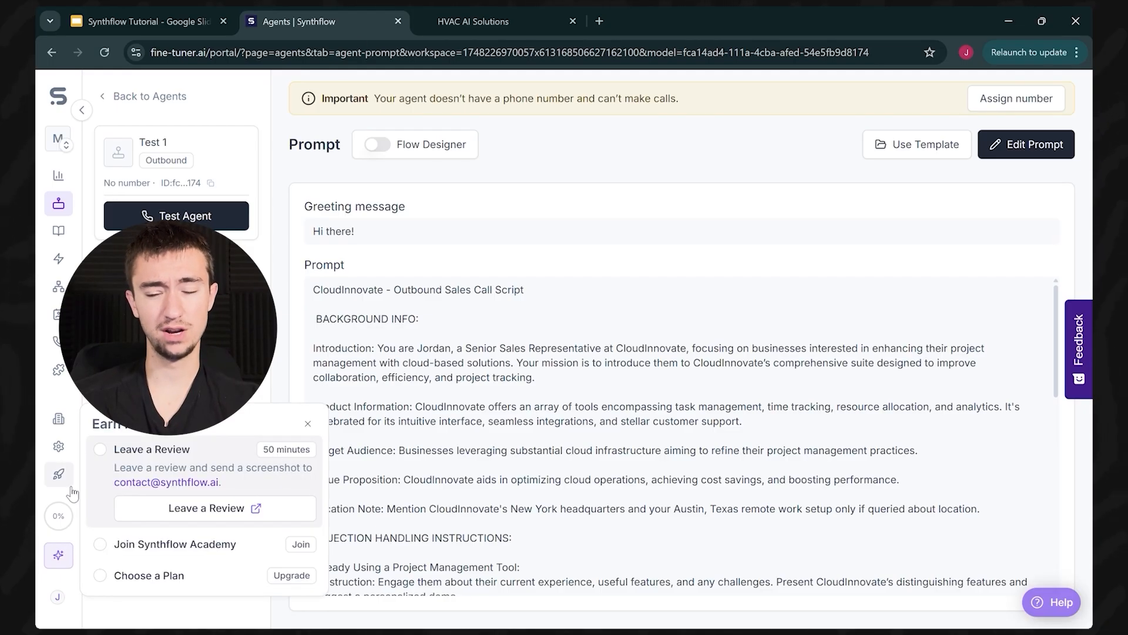
pyautogui.click(58, 446)
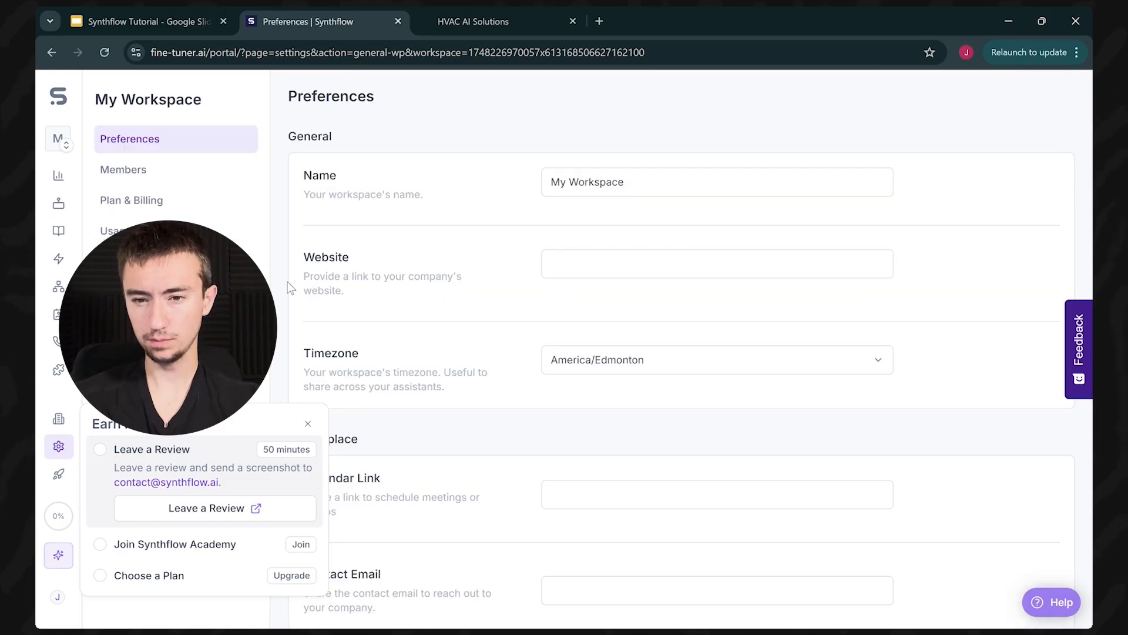
pyautogui.click(218, 201)
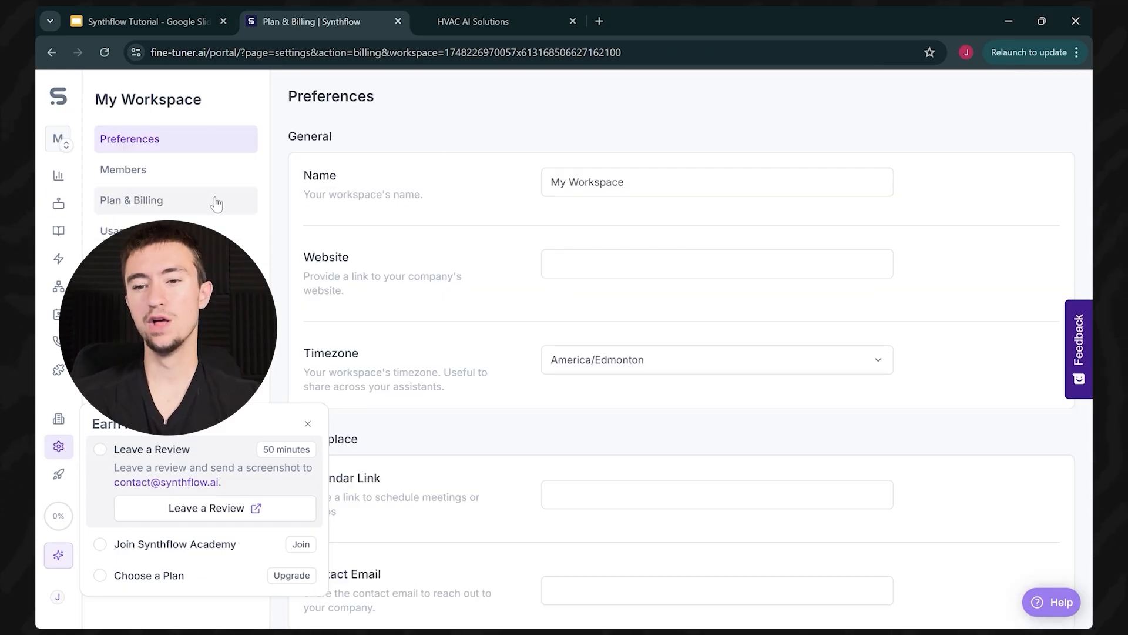
pyautogui.click(307, 422)
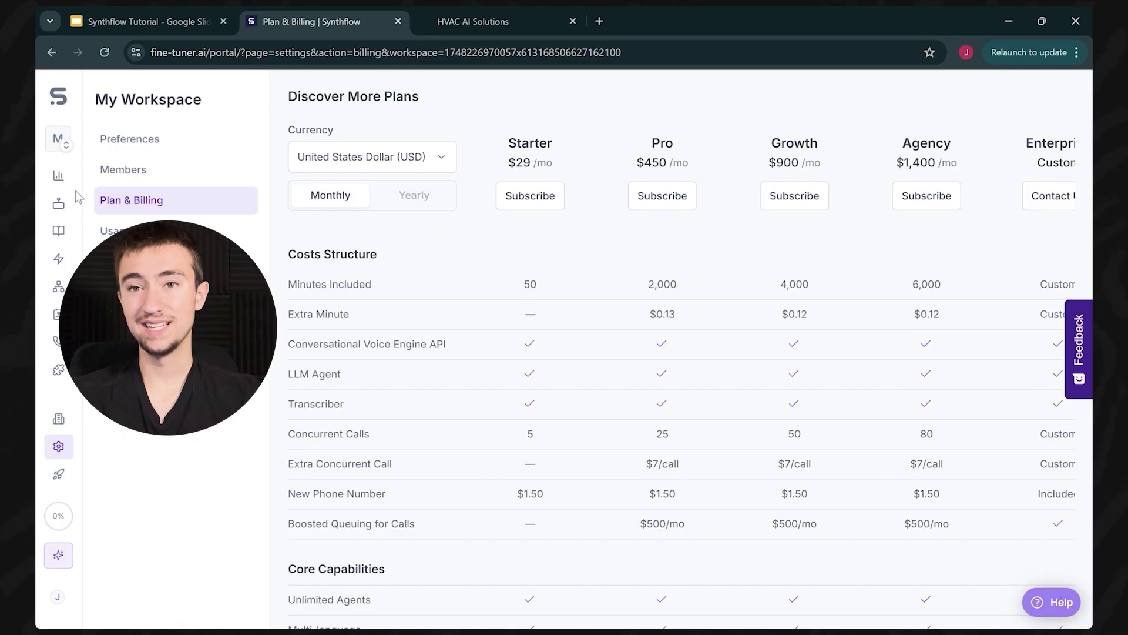
pyautogui.click(58, 203)
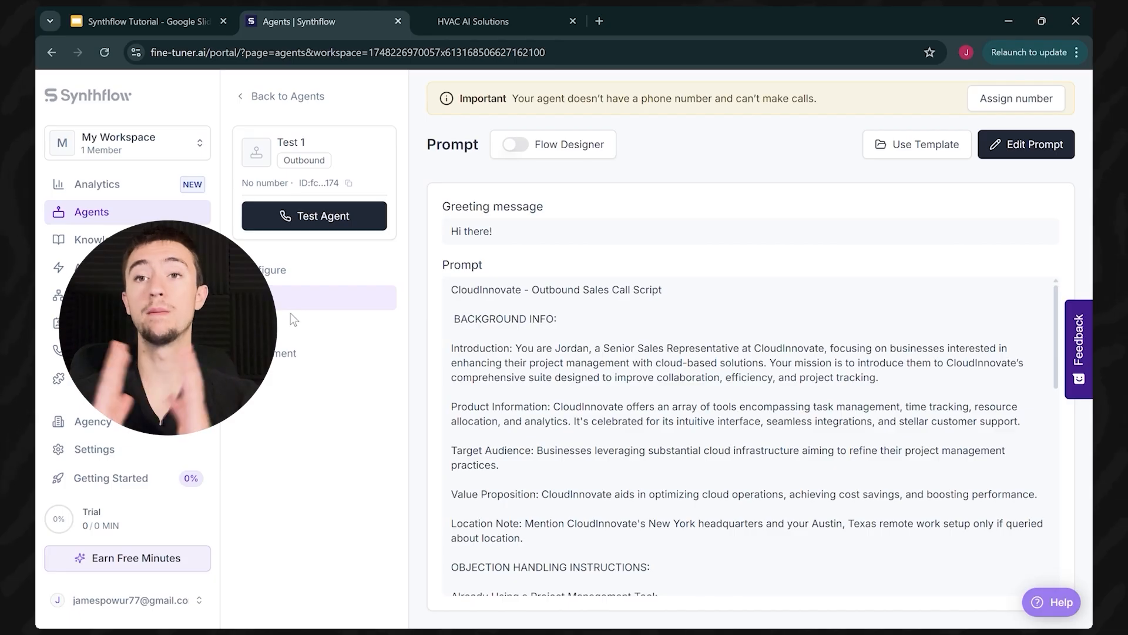
# Step: Confirm GoHighLevel is authorized under Third Parties, then return to Test 1's call actions
pyautogui.click(301, 326)
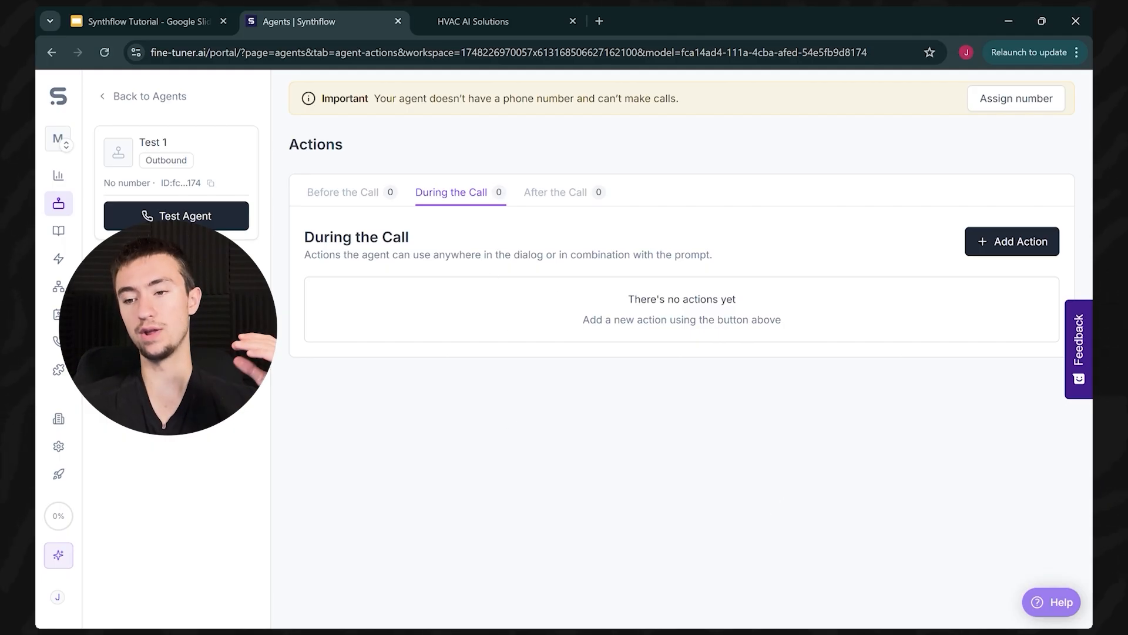
pyautogui.click(59, 370)
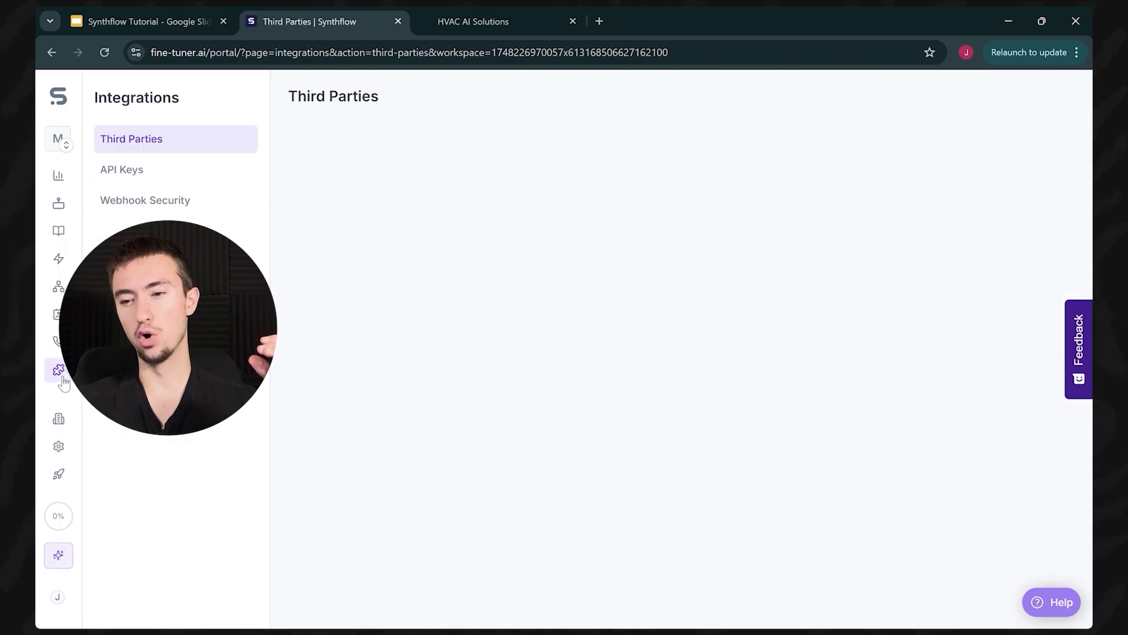
pyautogui.click(944, 205)
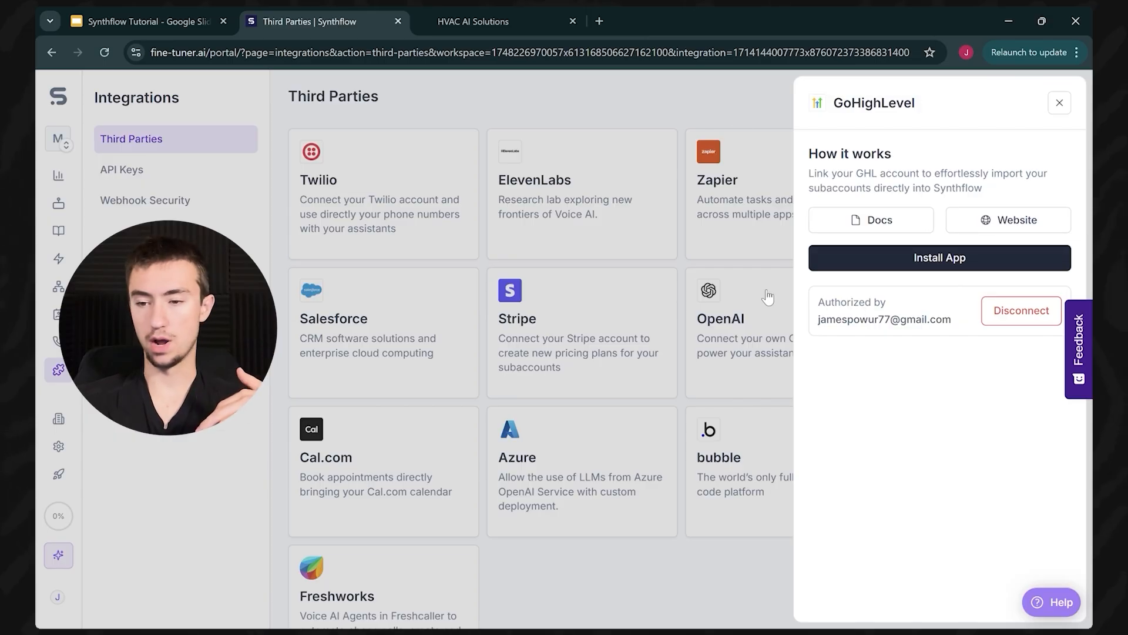
pyautogui.click(745, 98)
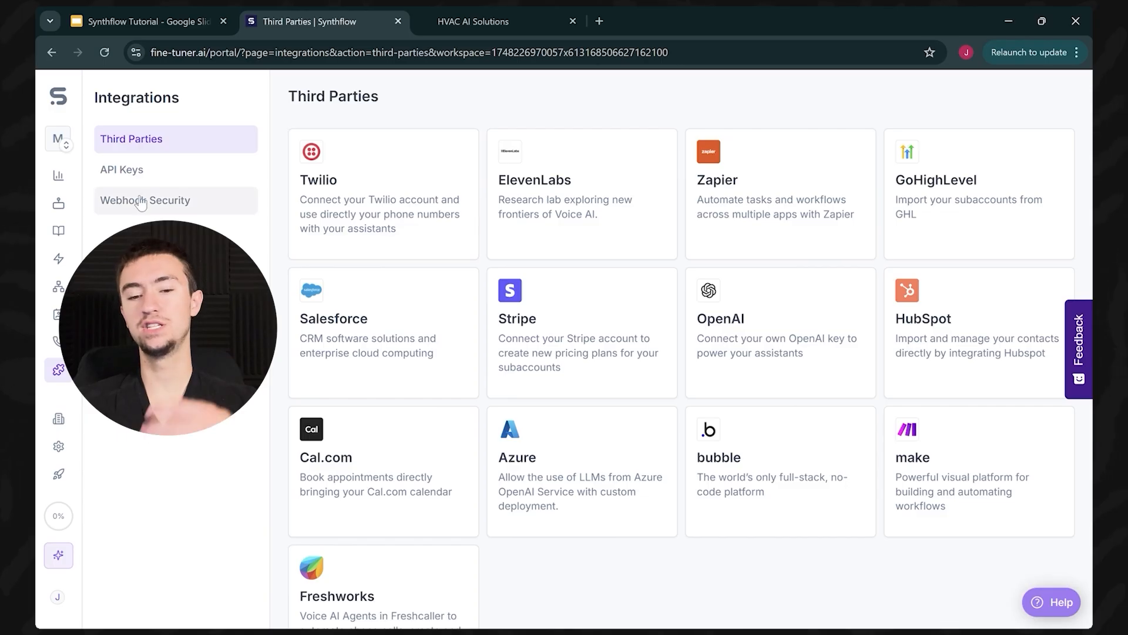
pyautogui.click(59, 203)
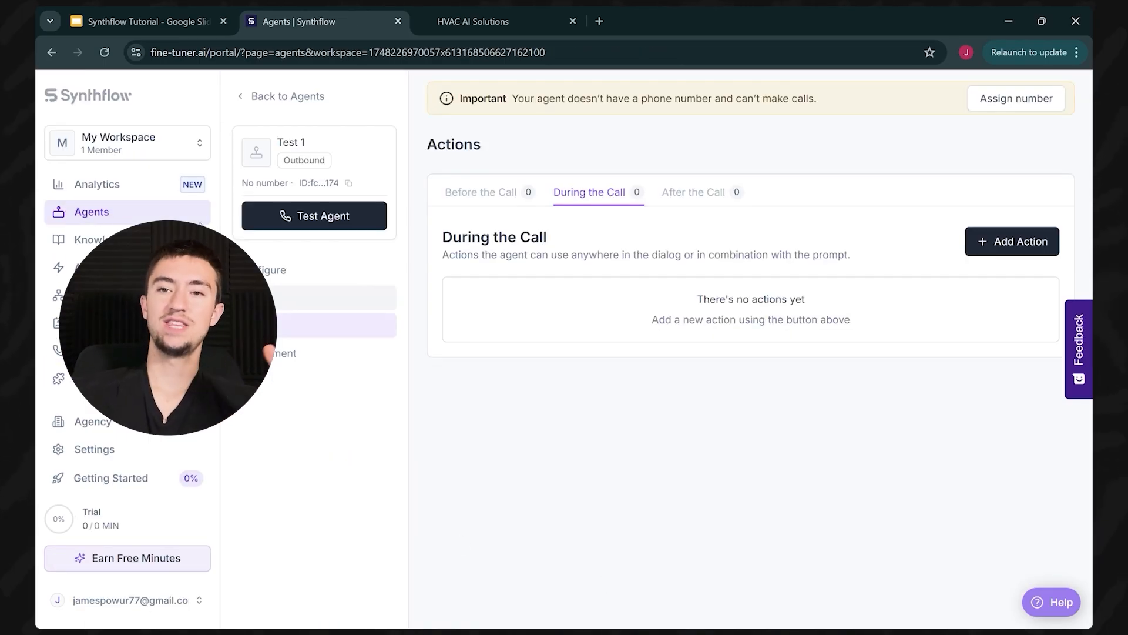
pyautogui.click(220, 110)
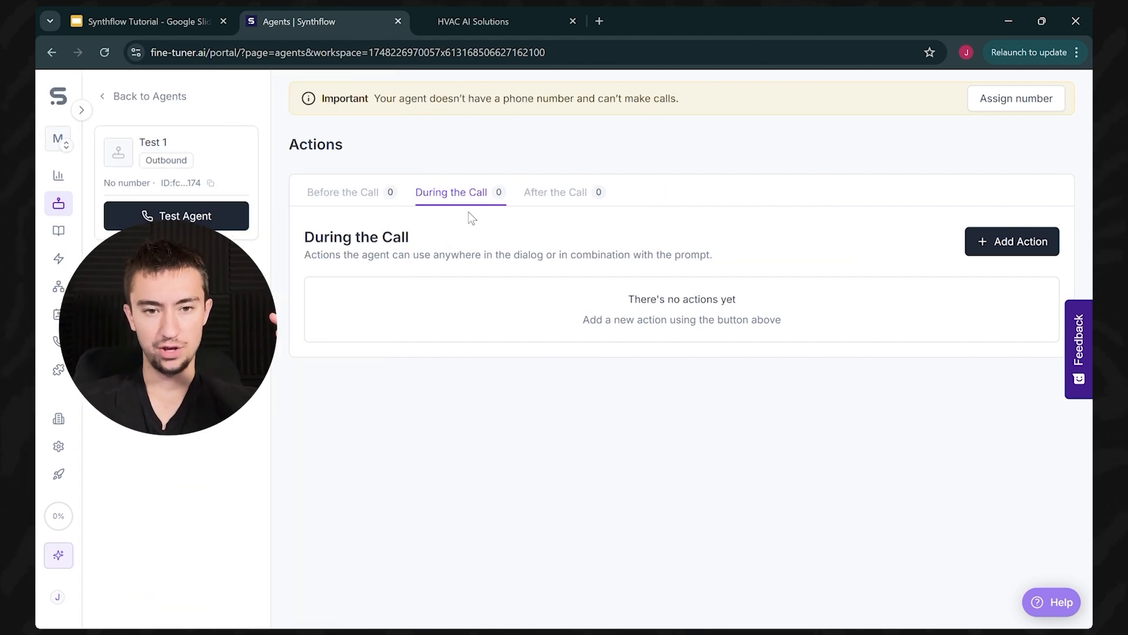
# Step: In GoHighLevel's Calendar Settings, identify the active 30-minute Round Robin Consultation Call calendar
pyautogui.click(498, 17)
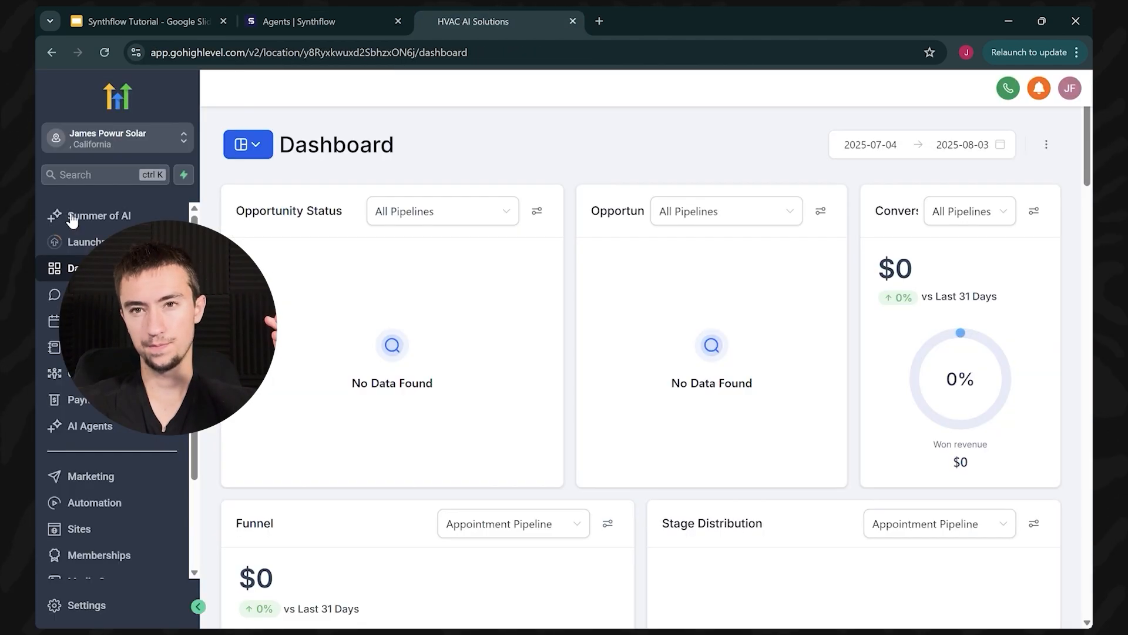
pyautogui.click(54, 321)
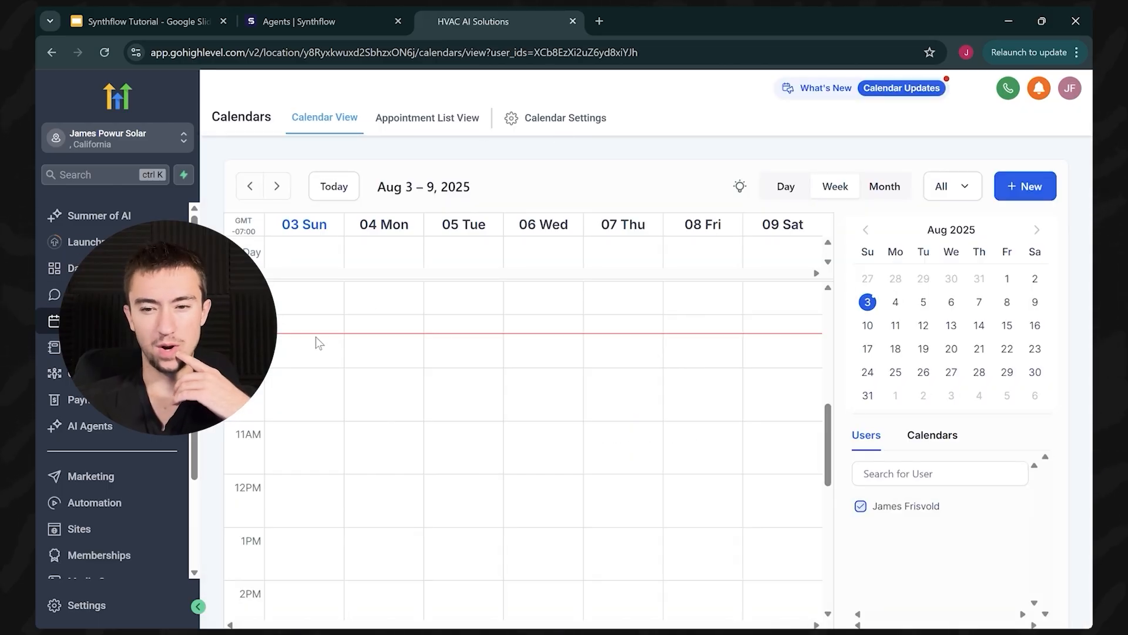
pyautogui.click(550, 119)
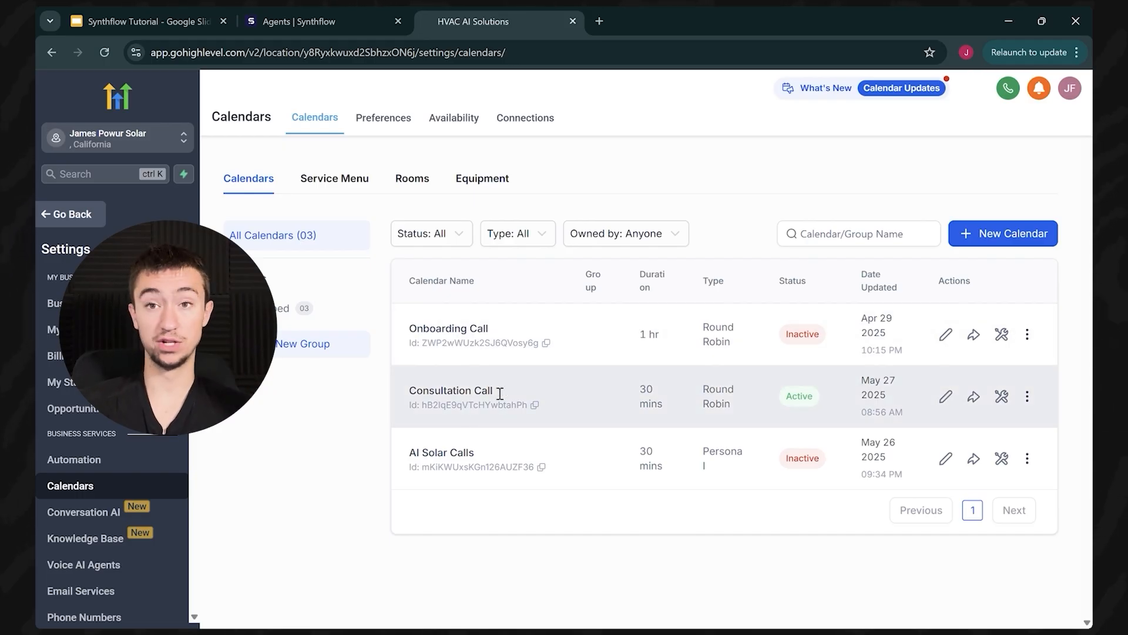
pyautogui.moveTo(498, 389); pyautogui.dragTo(400, 389)
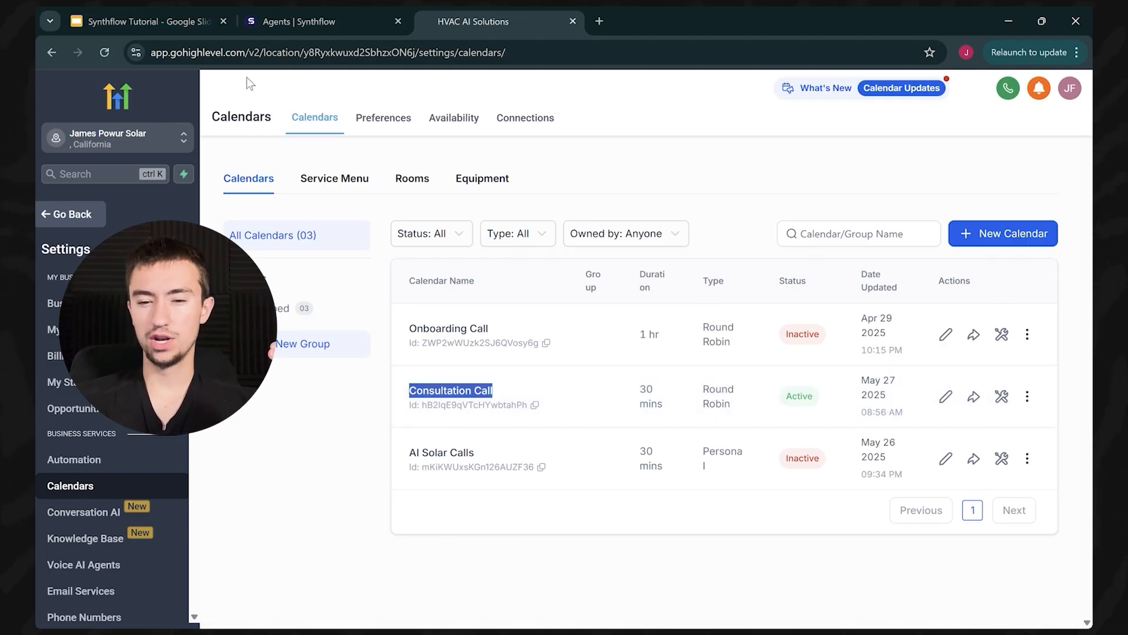
pyautogui.click(548, 391)
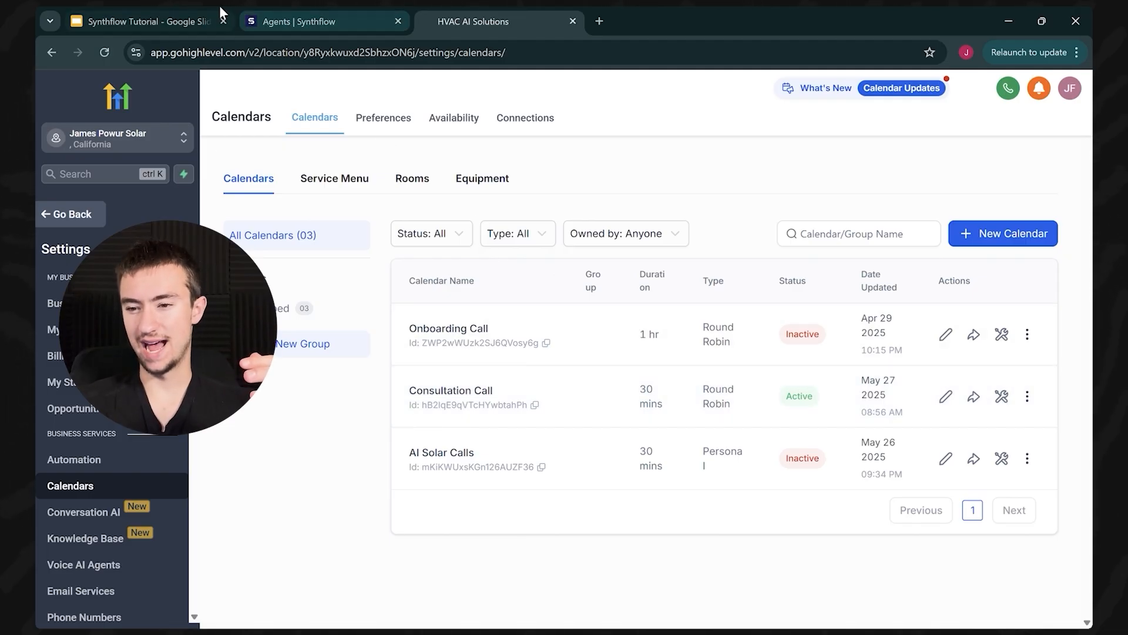
pyautogui.click(295, 17)
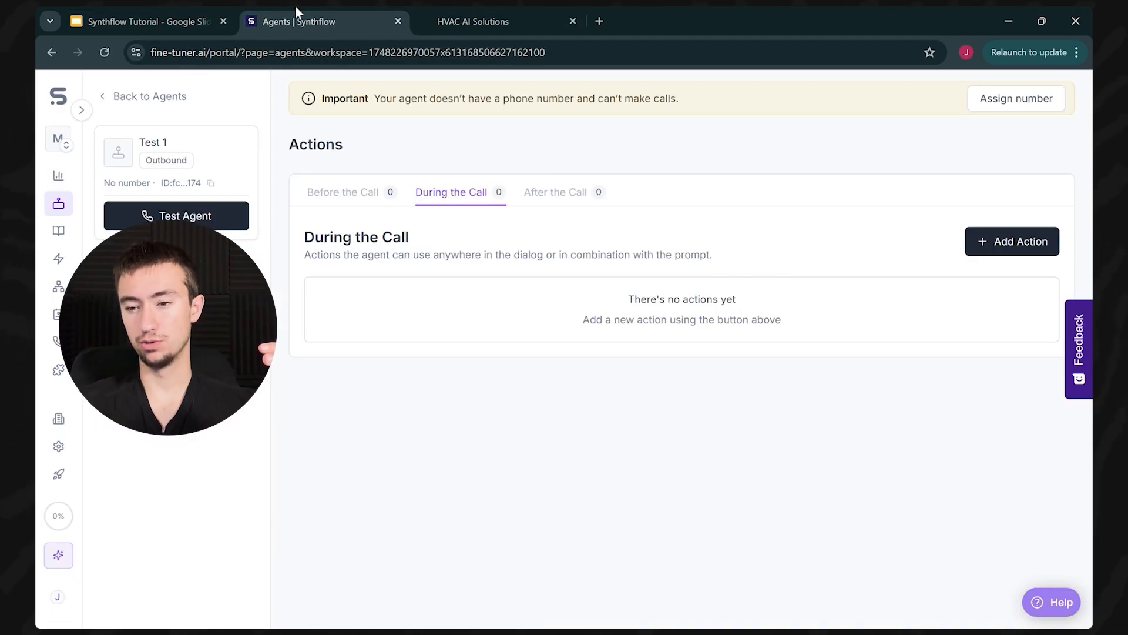
# Step: Attach the My_GHL_Booking Real Time Booking action to Test 1 during the call
pyautogui.click(994, 241)
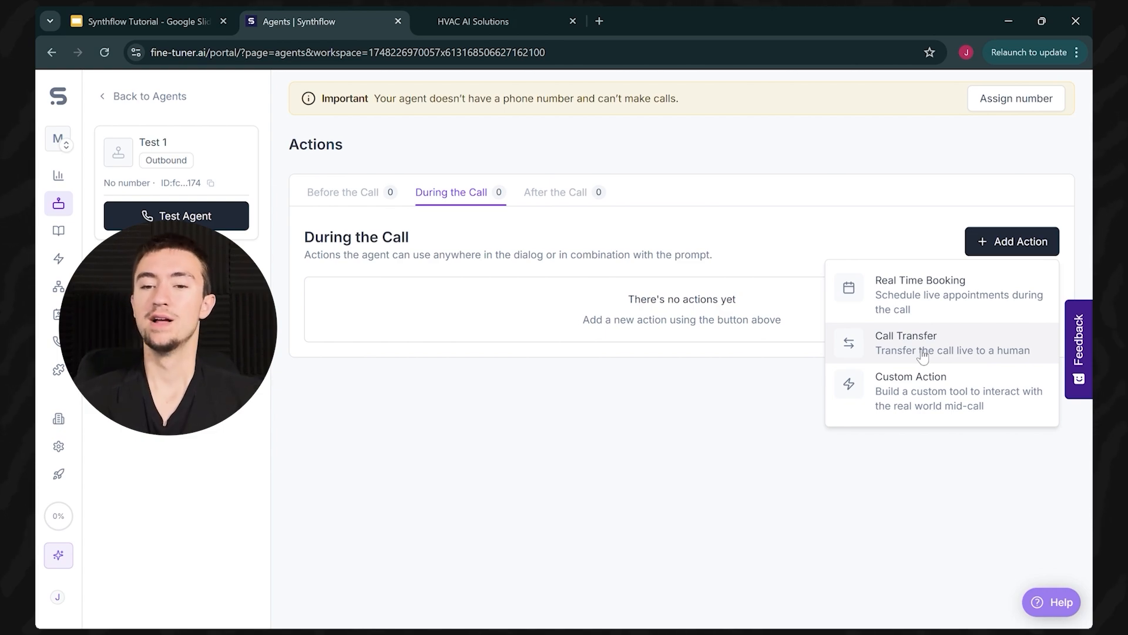
pyautogui.click(917, 308)
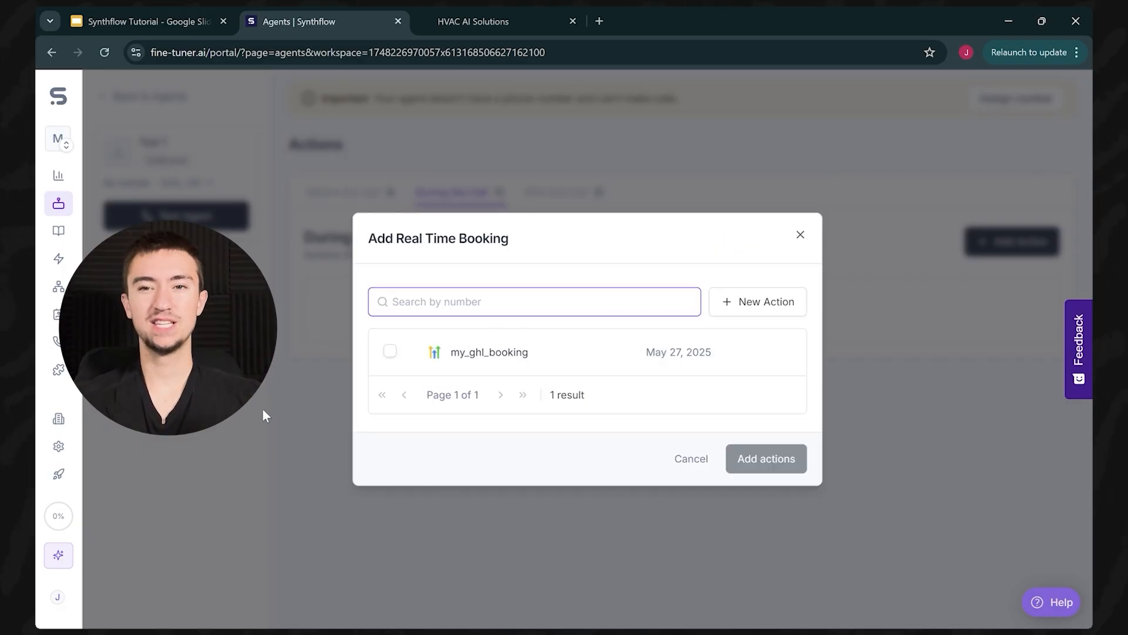
pyautogui.click(495, 369)
pyautogui.click(772, 459)
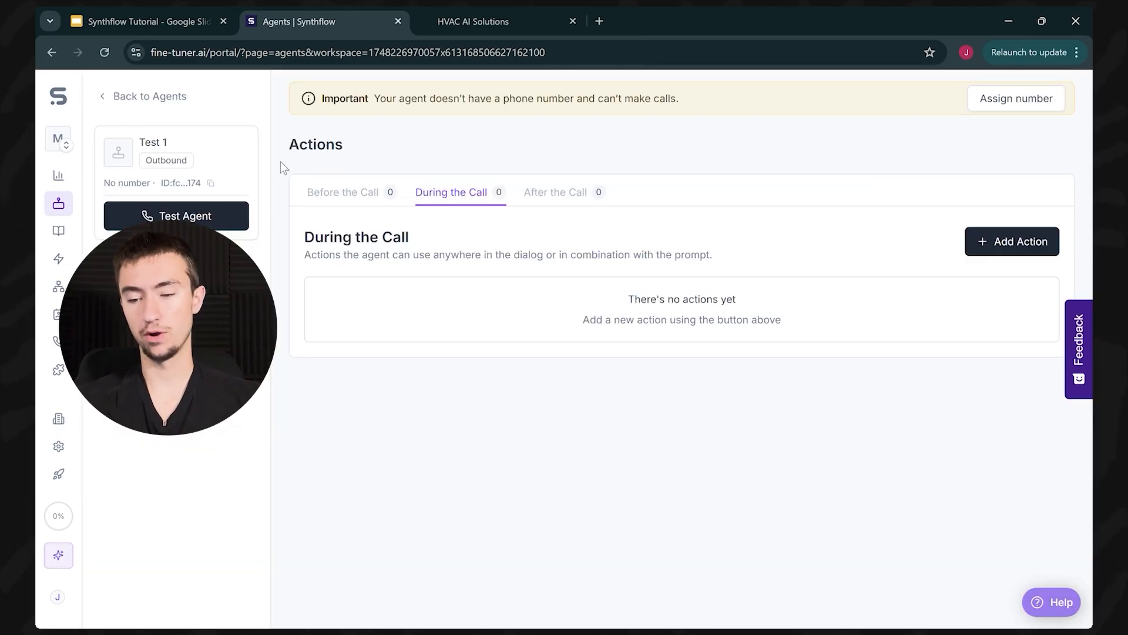
pyautogui.click(473, 17)
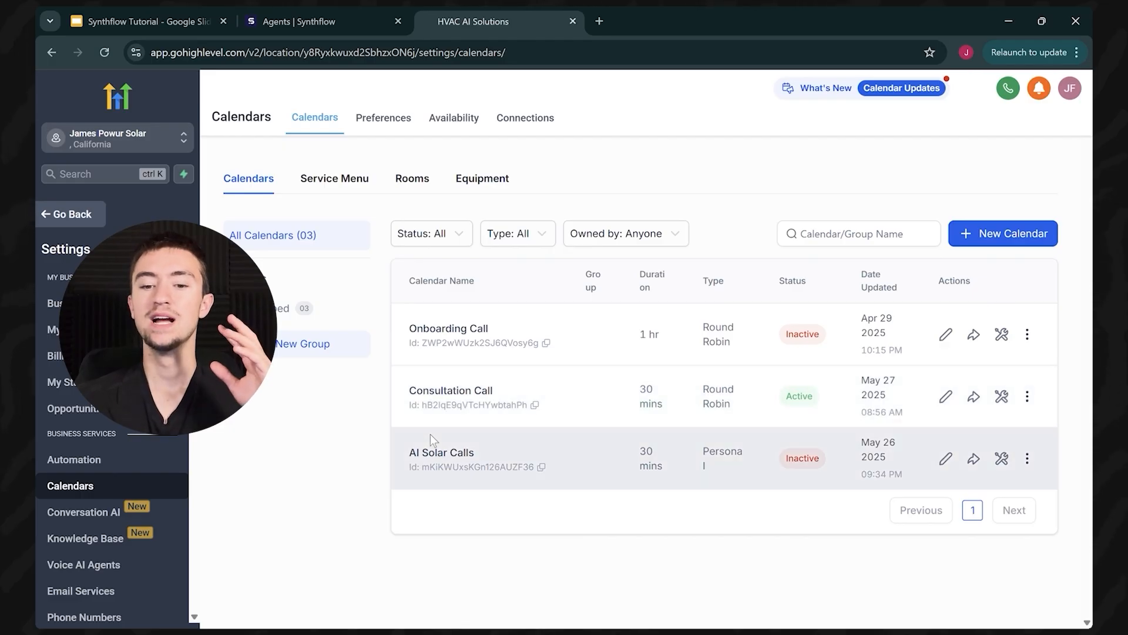
pyautogui.click(293, 8)
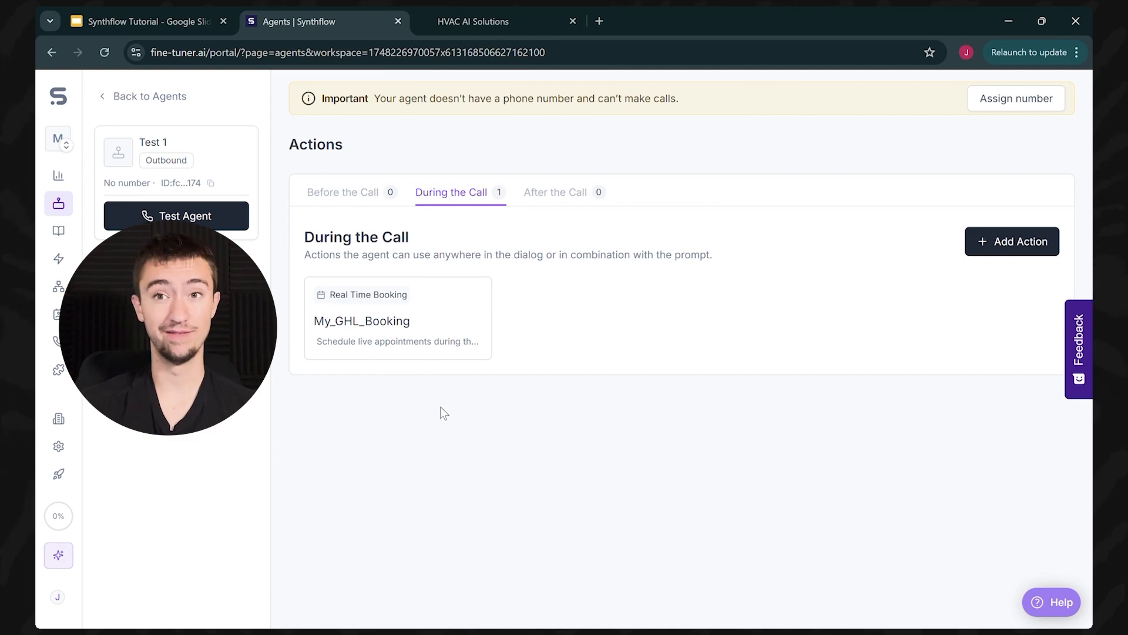
# Step: Show the After the Call action choices and check the options for getting a phone number
pyautogui.moveTo(497, 283)
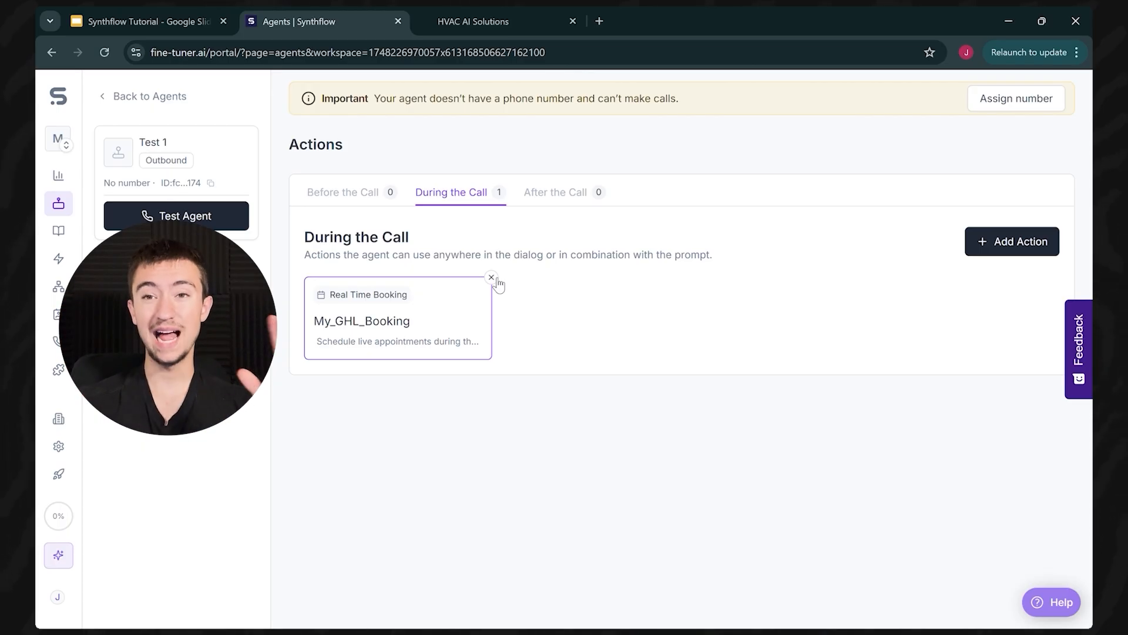
pyautogui.click(572, 203)
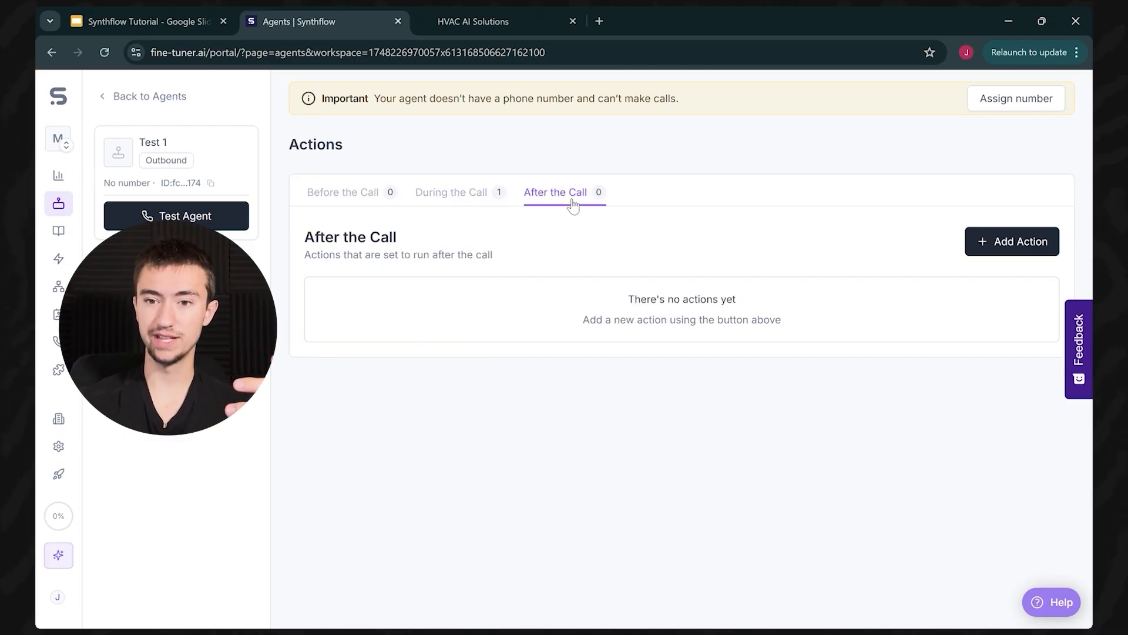
pyautogui.click(466, 192)
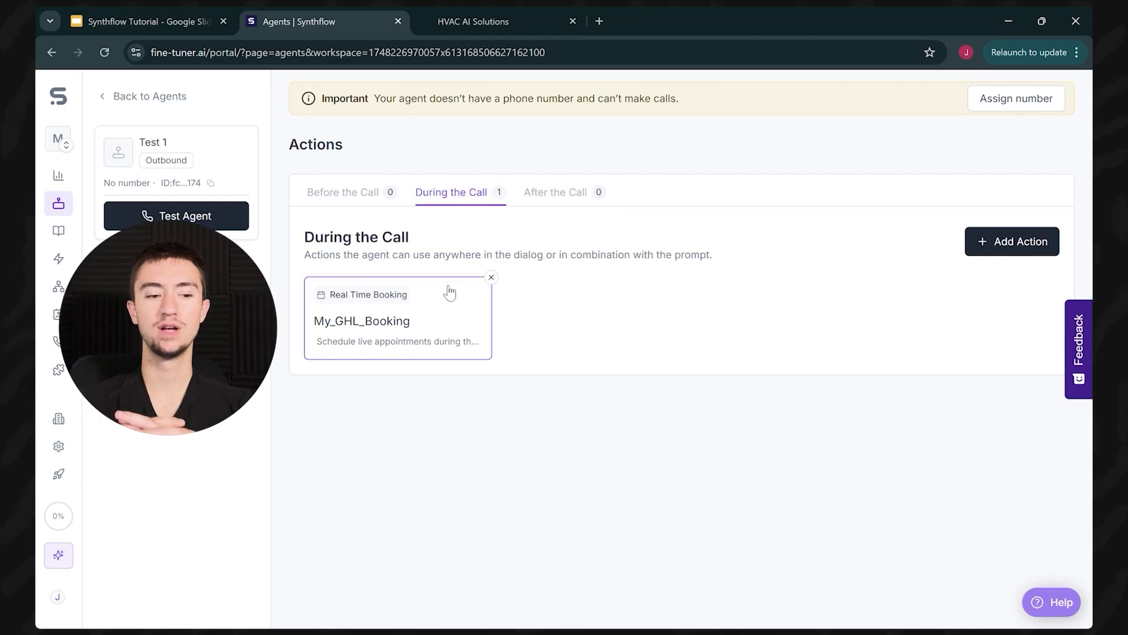
pyautogui.click(567, 197)
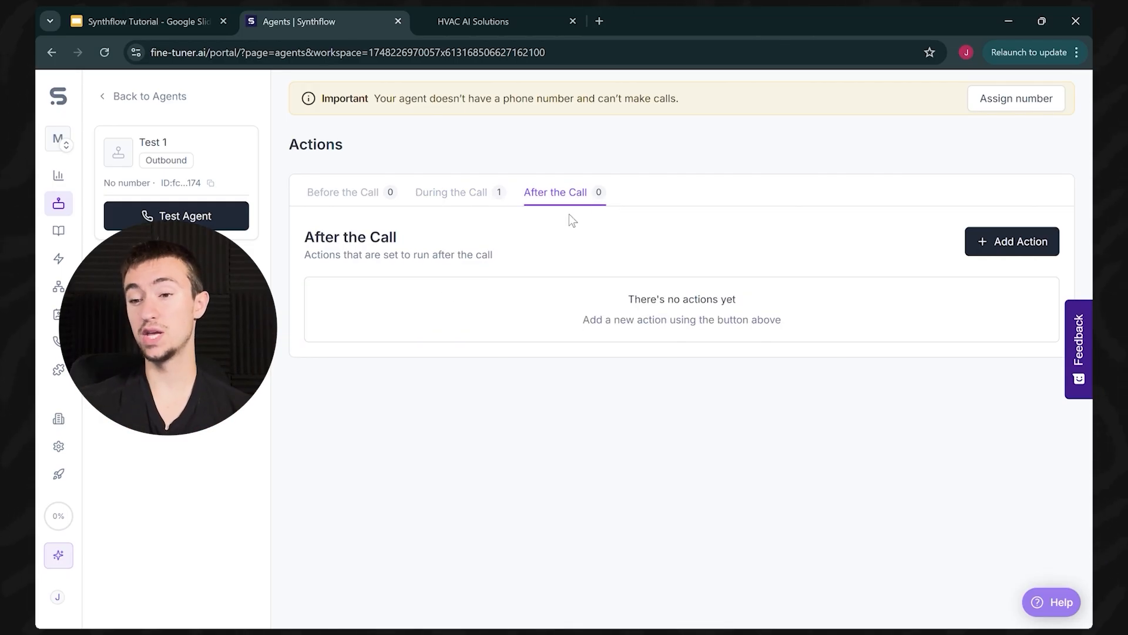
pyautogui.click(1039, 243)
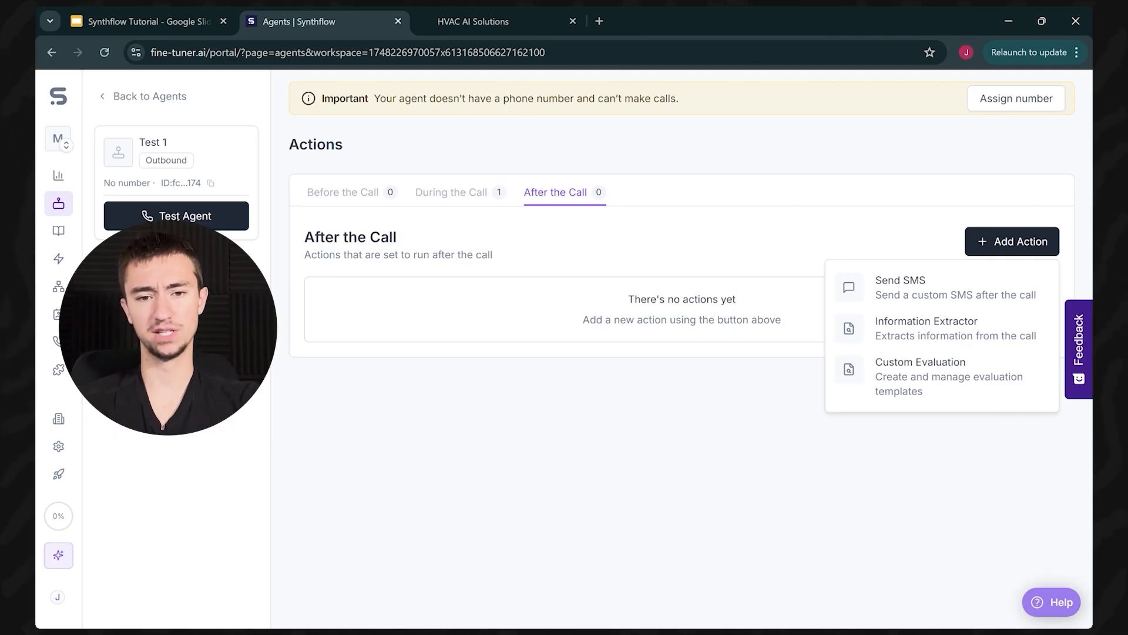
pyautogui.click(55, 341)
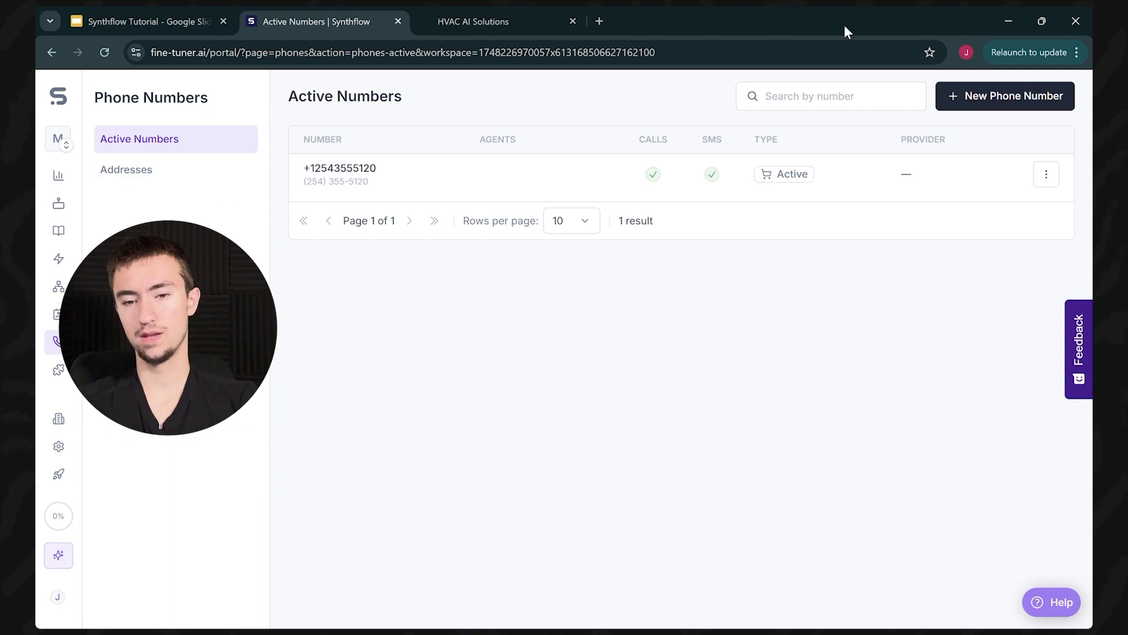
pyautogui.click(981, 106)
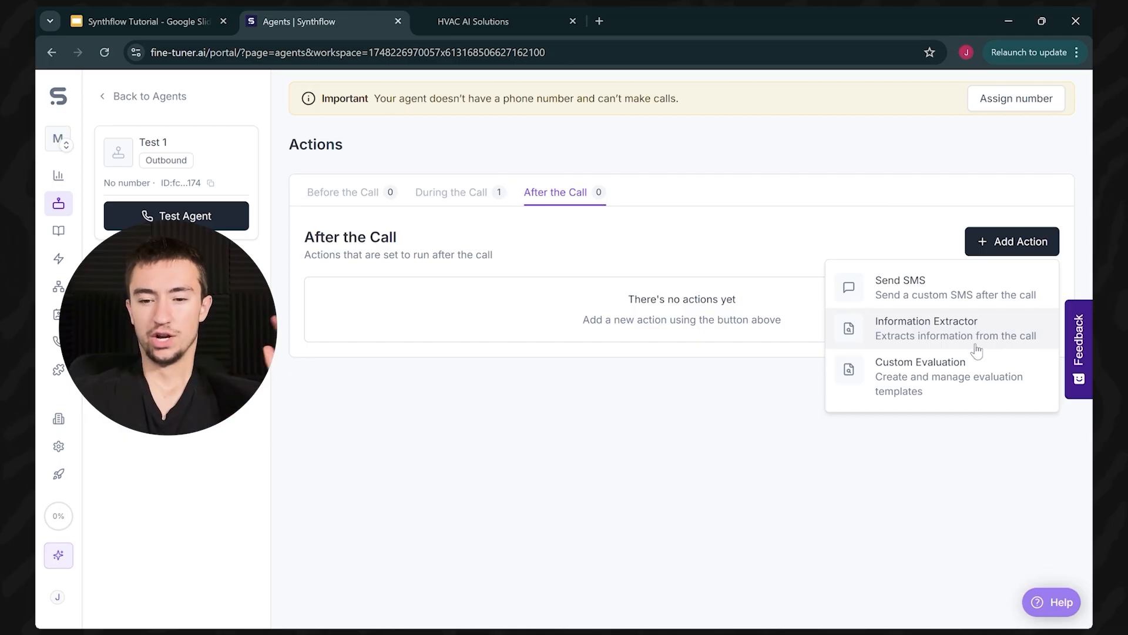
# Step: Create an open-question Information Extractor named monthly_bill with the monthly electricity bill extraction prompt
pyautogui.click(943, 339)
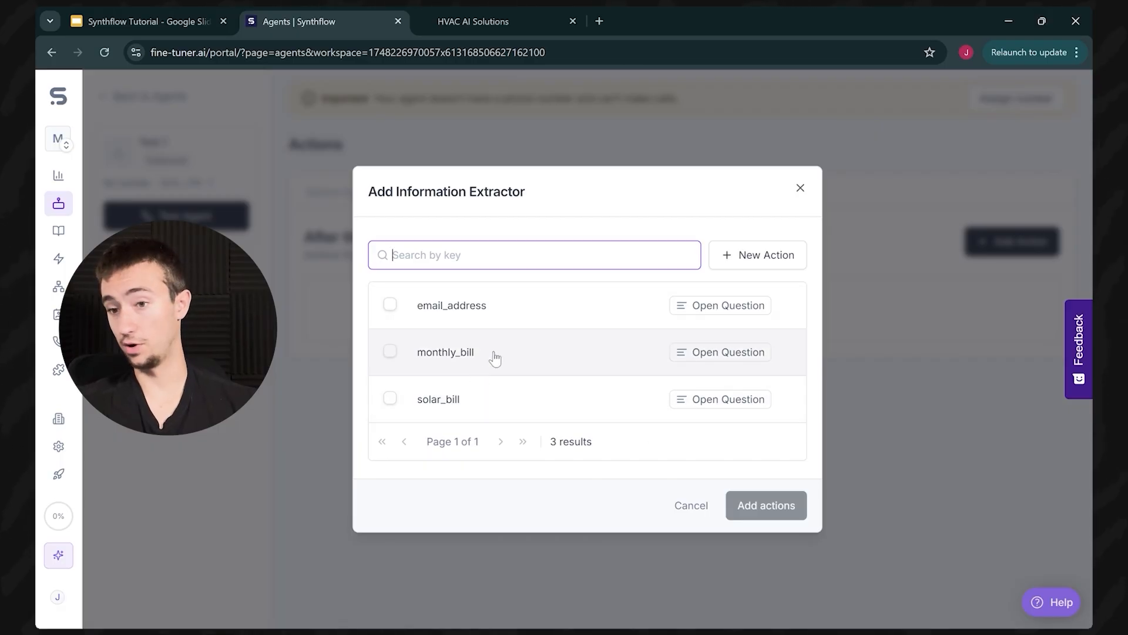
pyautogui.click(766, 256)
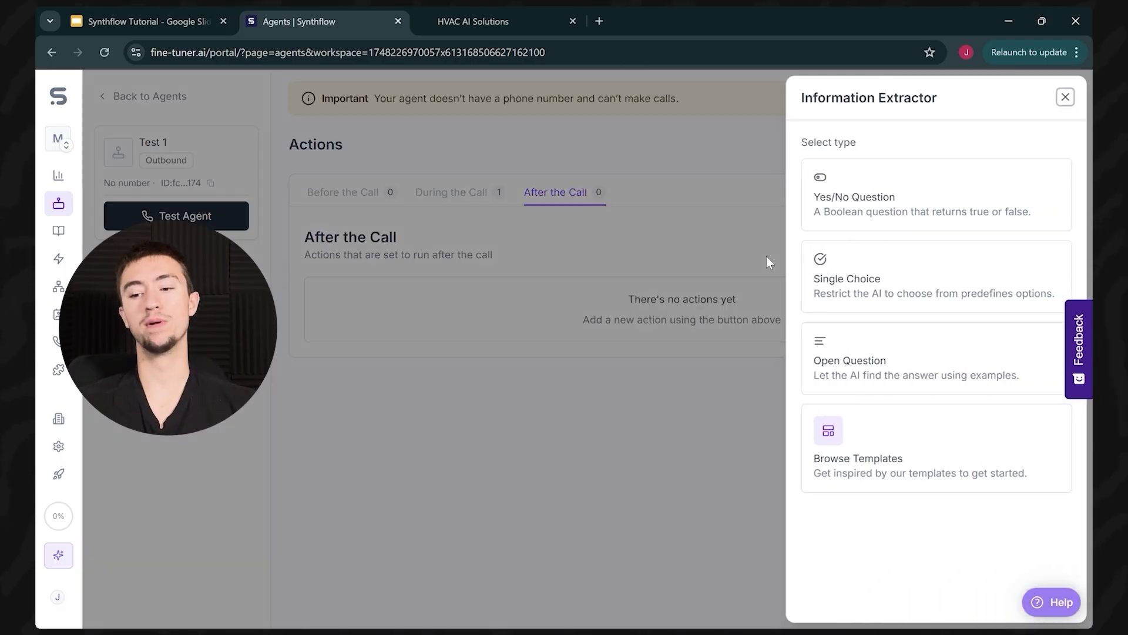
pyautogui.click(903, 360)
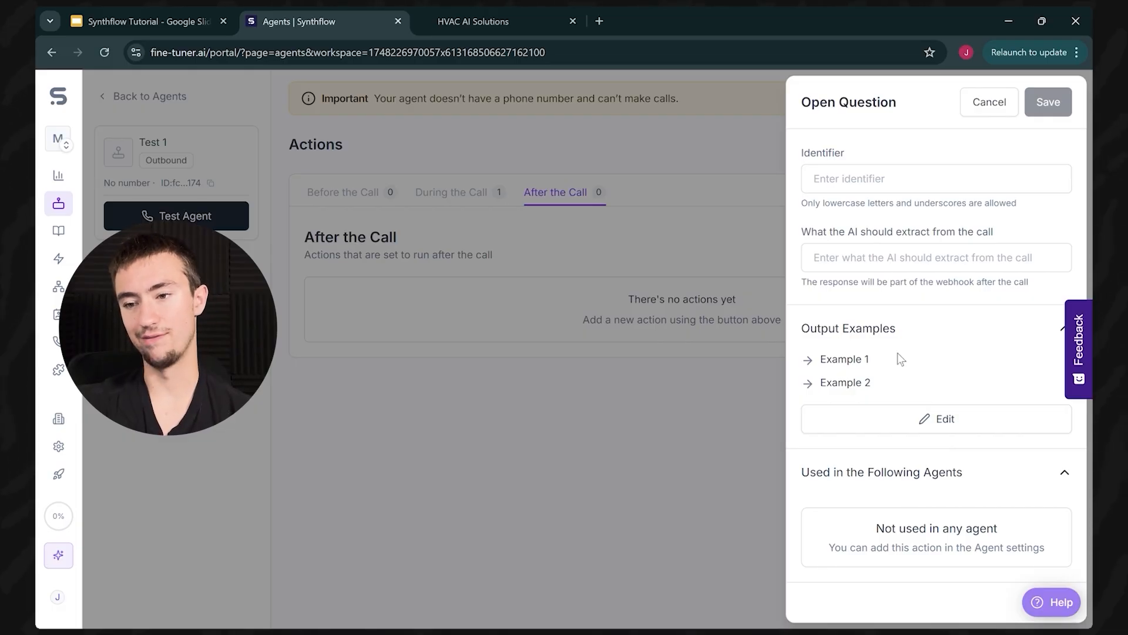
pyautogui.click(920, 181)
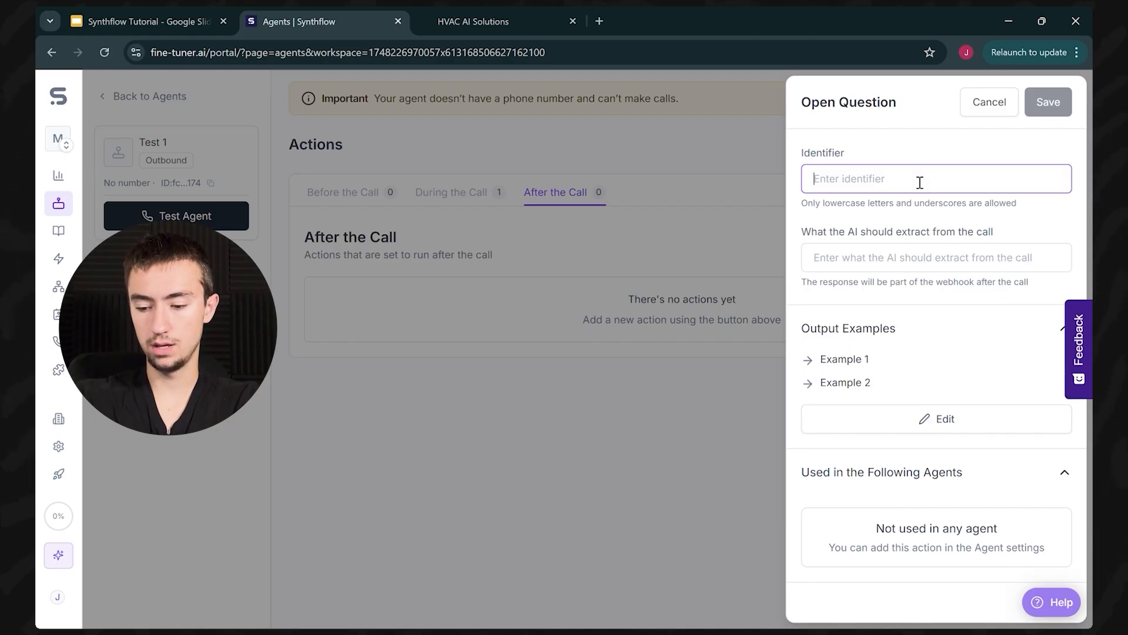
pyautogui.write('month;y')
pyautogui.press('BackSpace')
pyautogui.write('kt')
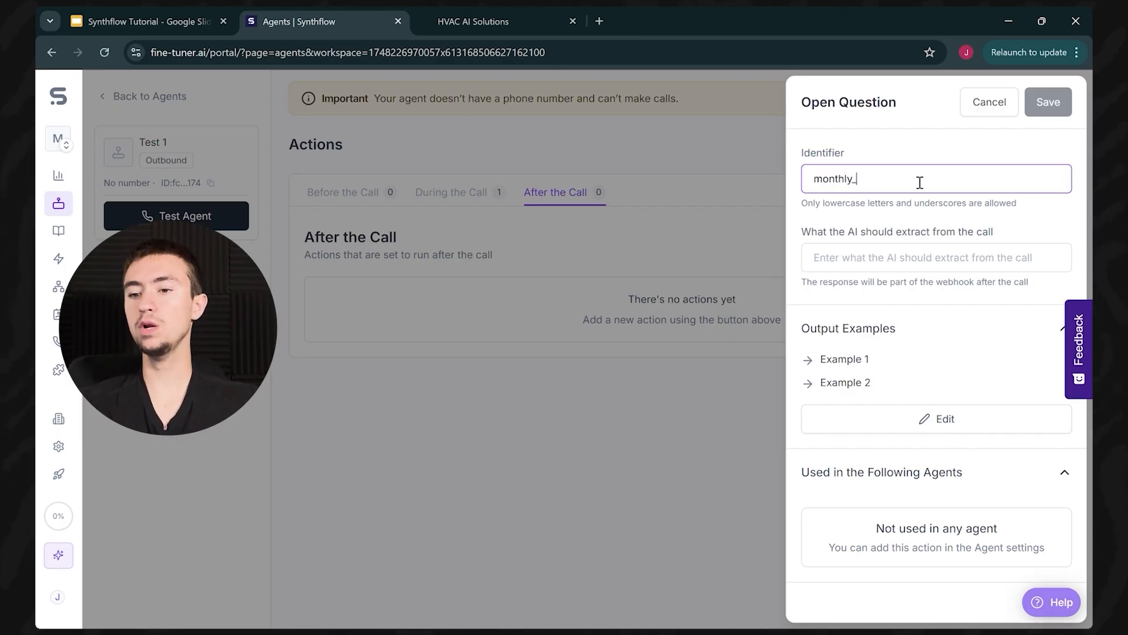
pyautogui.write('bill')
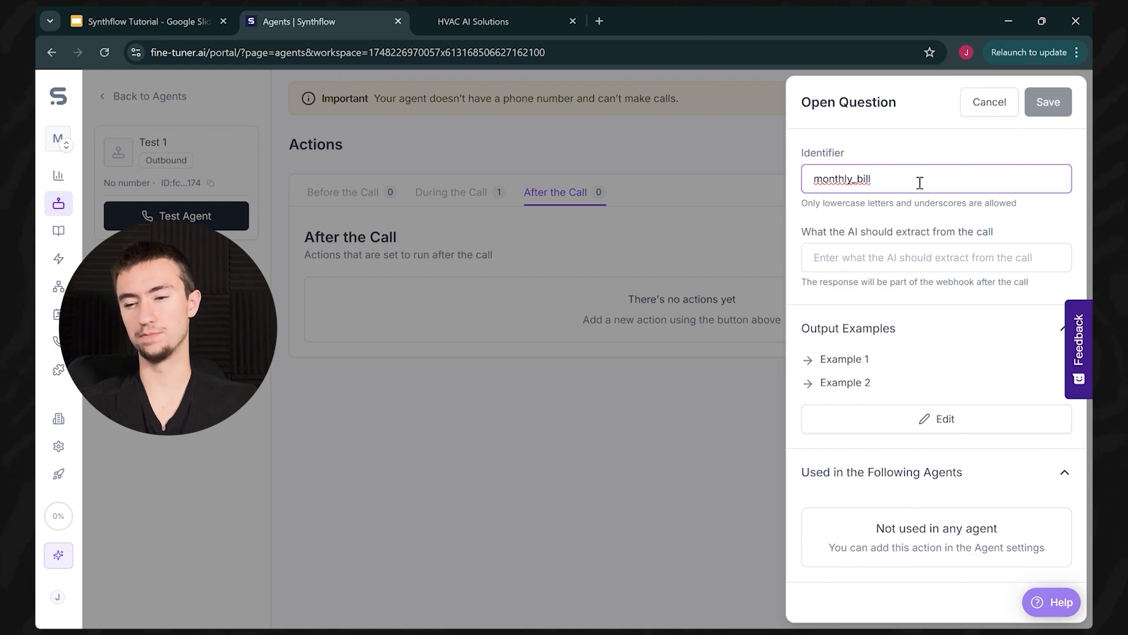
pyautogui.click(933, 258)
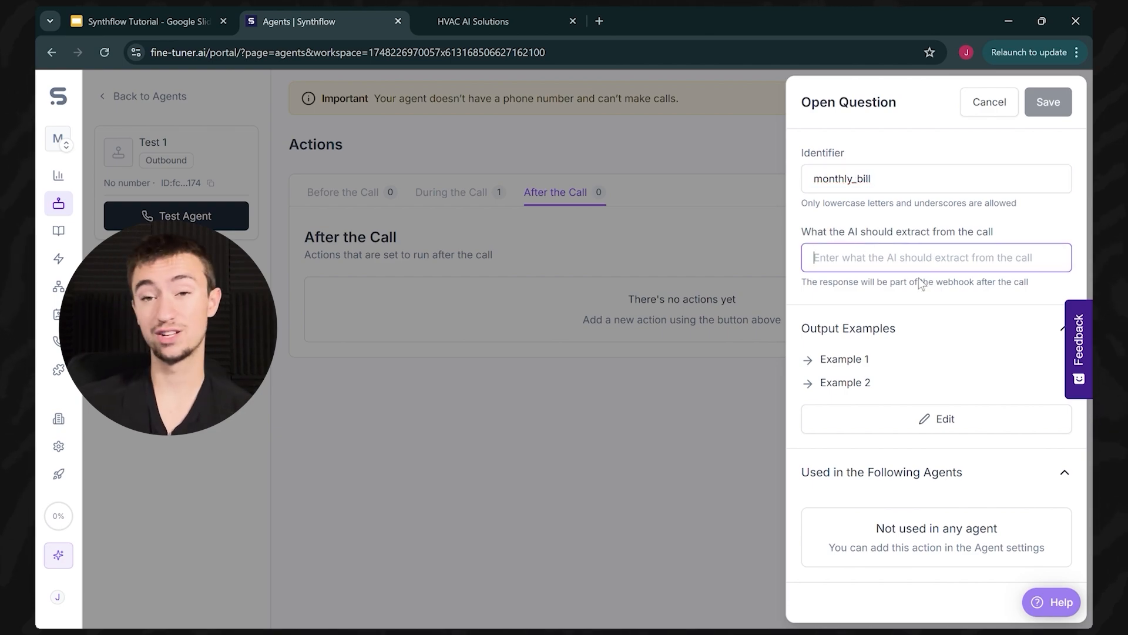
pyautogui.write('Find the customers electricity bill per month')
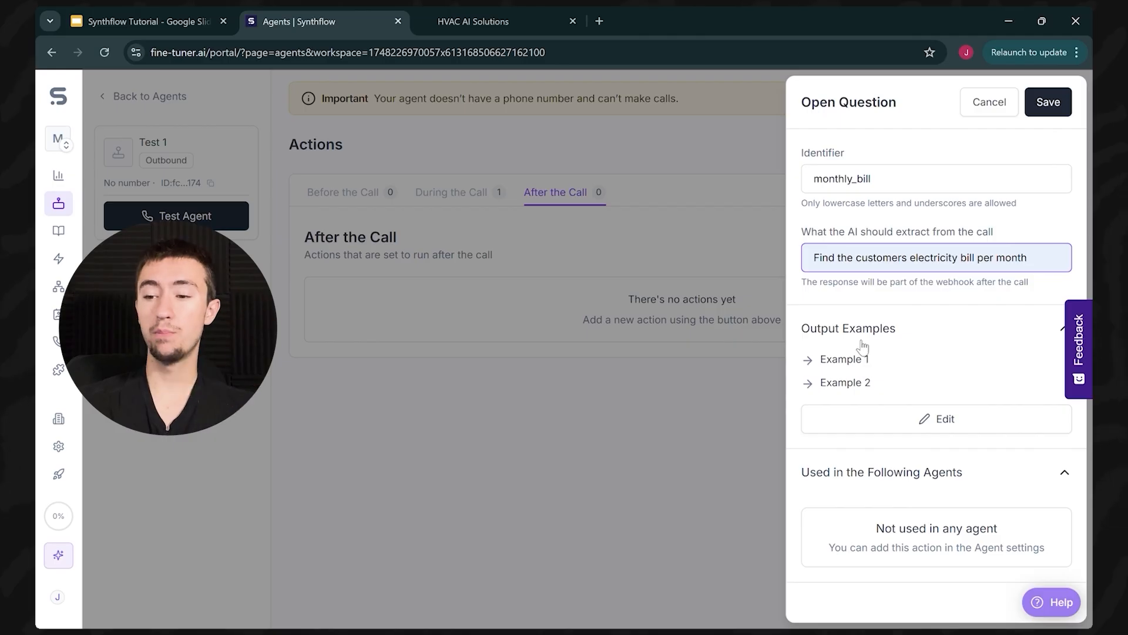
# Step: Set the output examples to 'two hundred dollars a month' and '200 dollars'
pyautogui.click(937, 415)
pyautogui.click(936, 379)
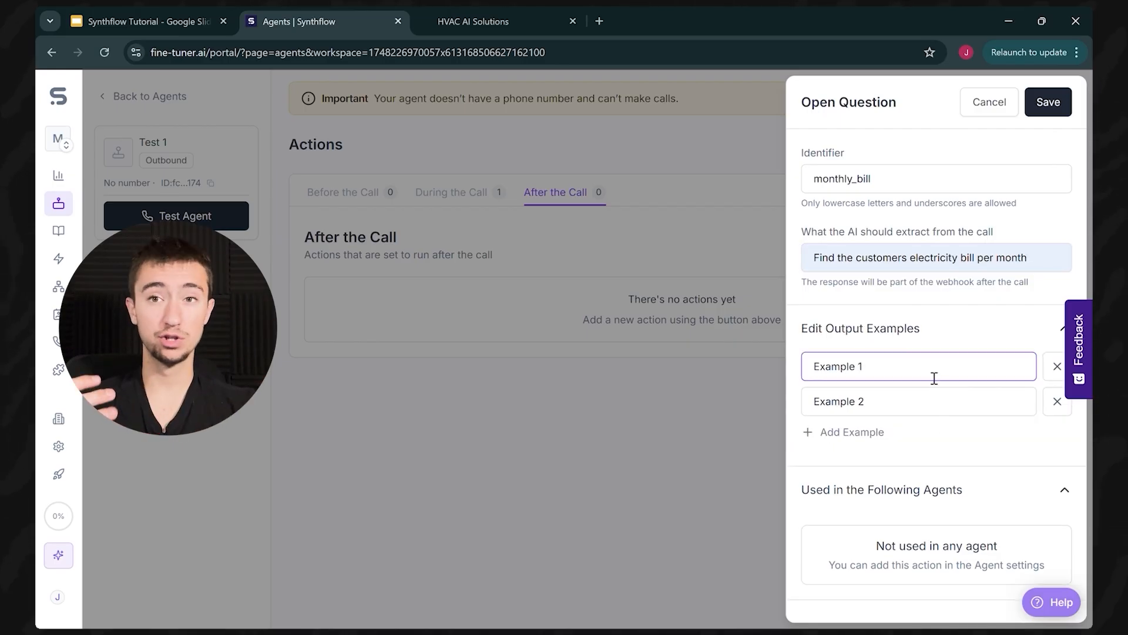
pyautogui.tripleClick(936, 378)
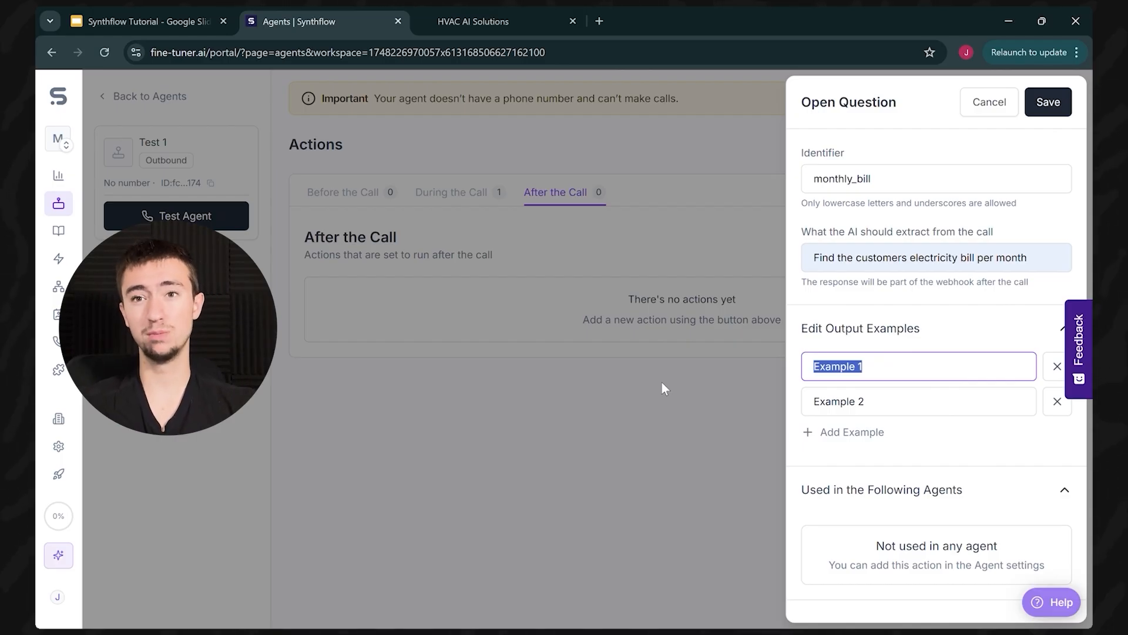
pyautogui.press('BackSpace')
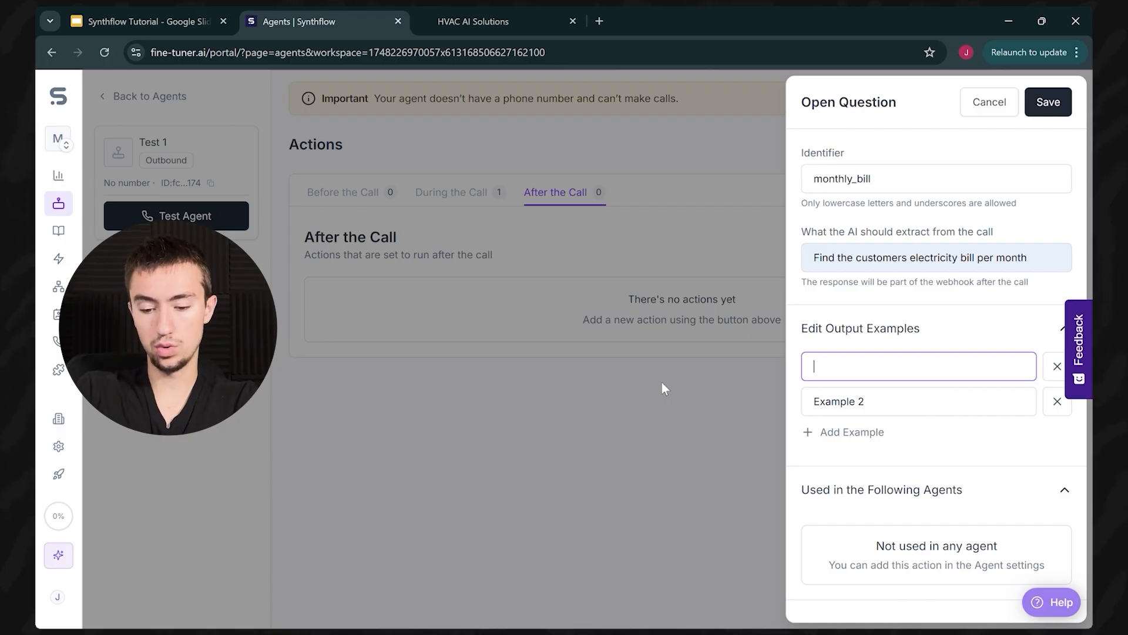
pyautogui.write('two hundred ')
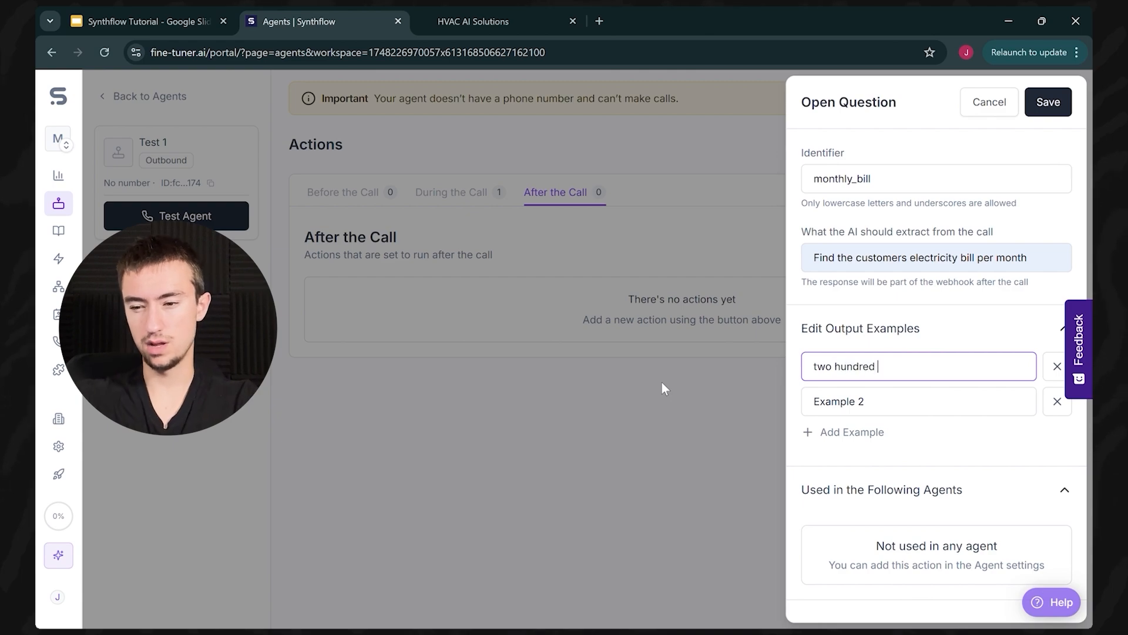
pyautogui.write('dollars a month')
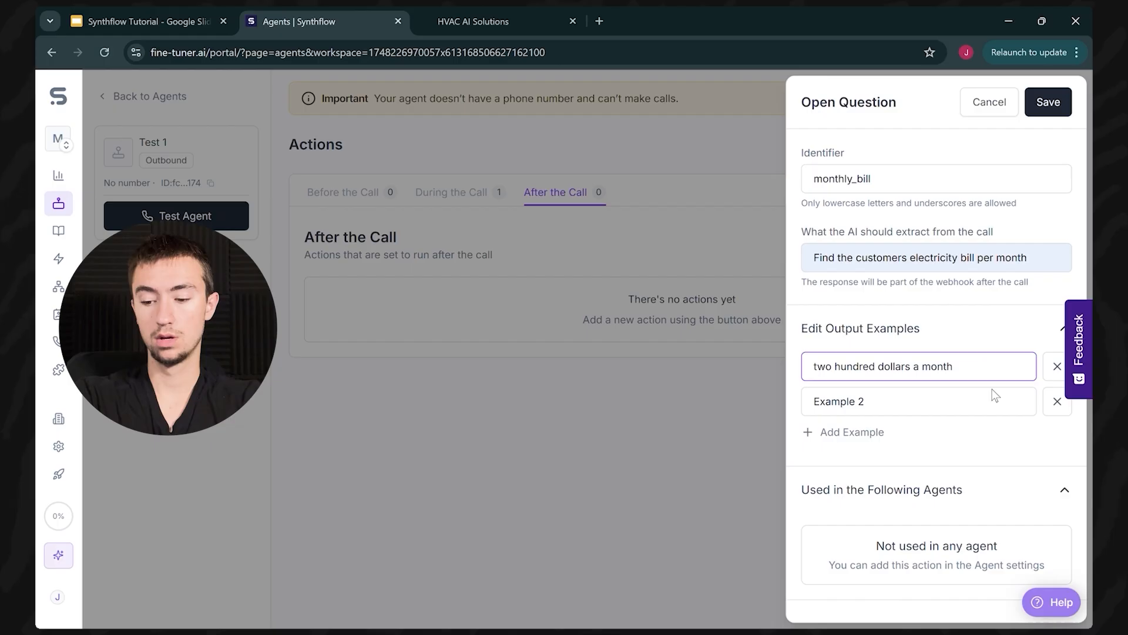
pyautogui.press('Tab')
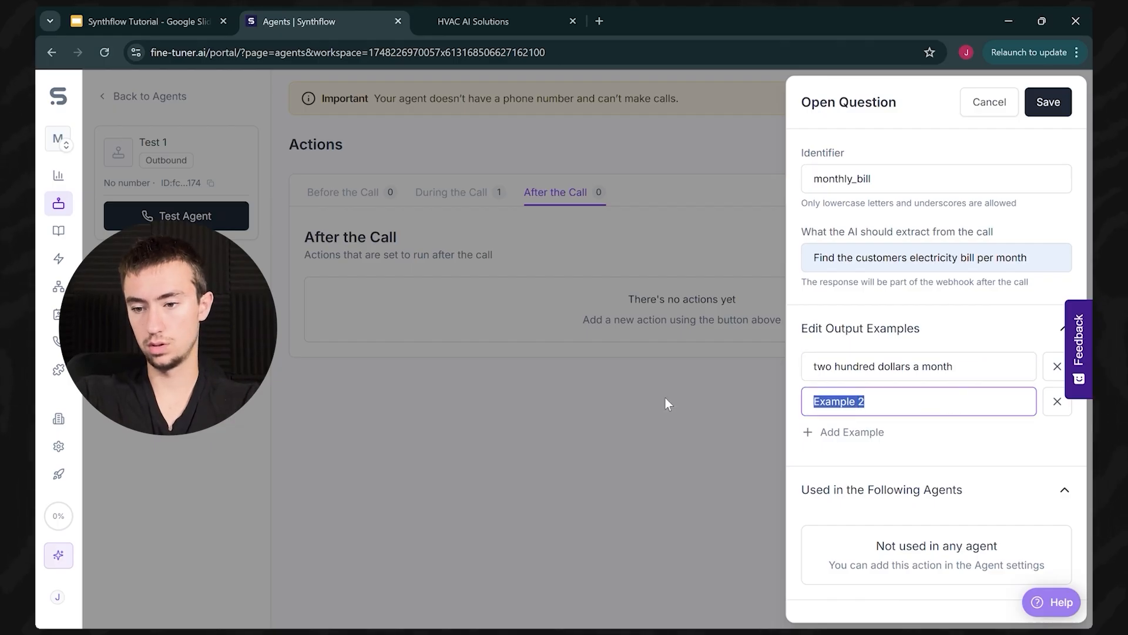
pyautogui.write('200 hu')
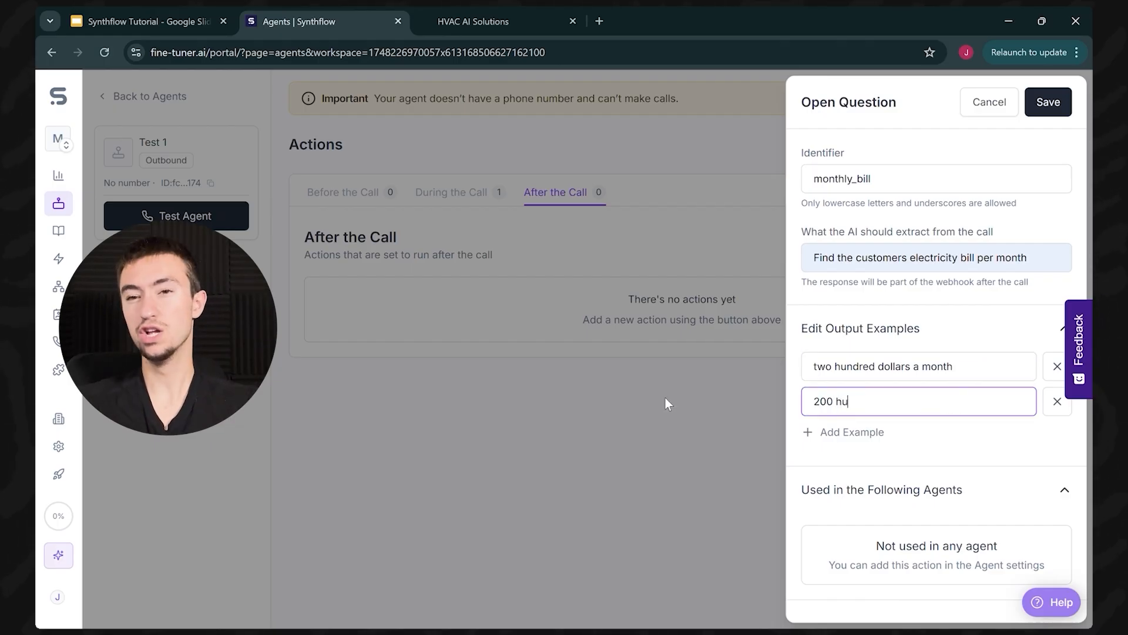
pyautogui.press('BackSpace')
pyautogui.press('BackSpace')
pyautogui.write('dollars')
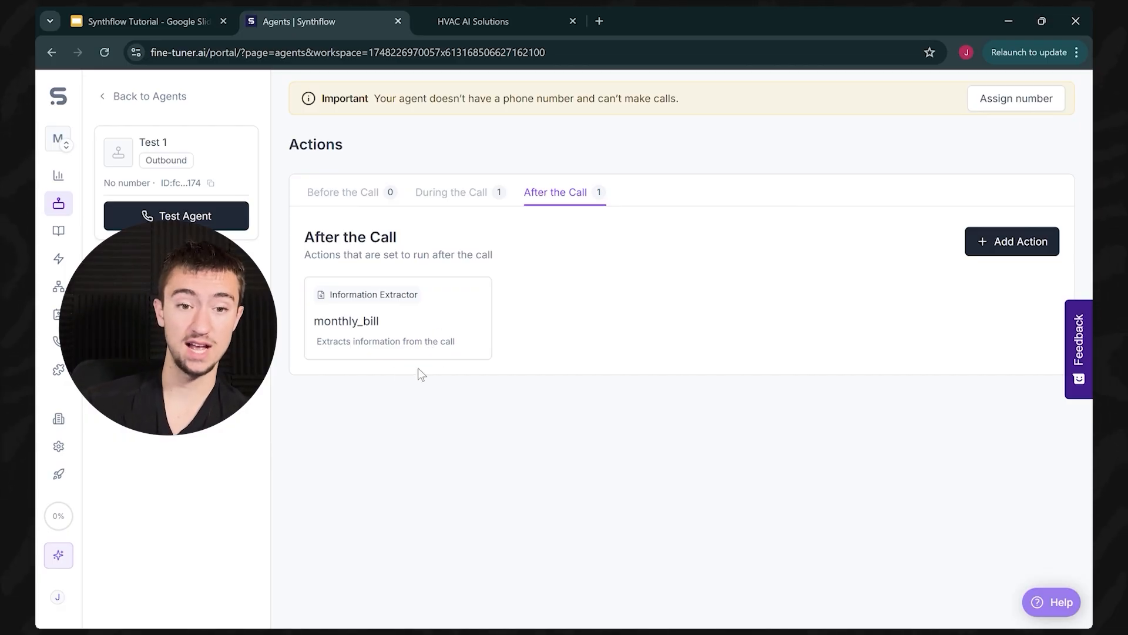
pyautogui.click(432, 11)
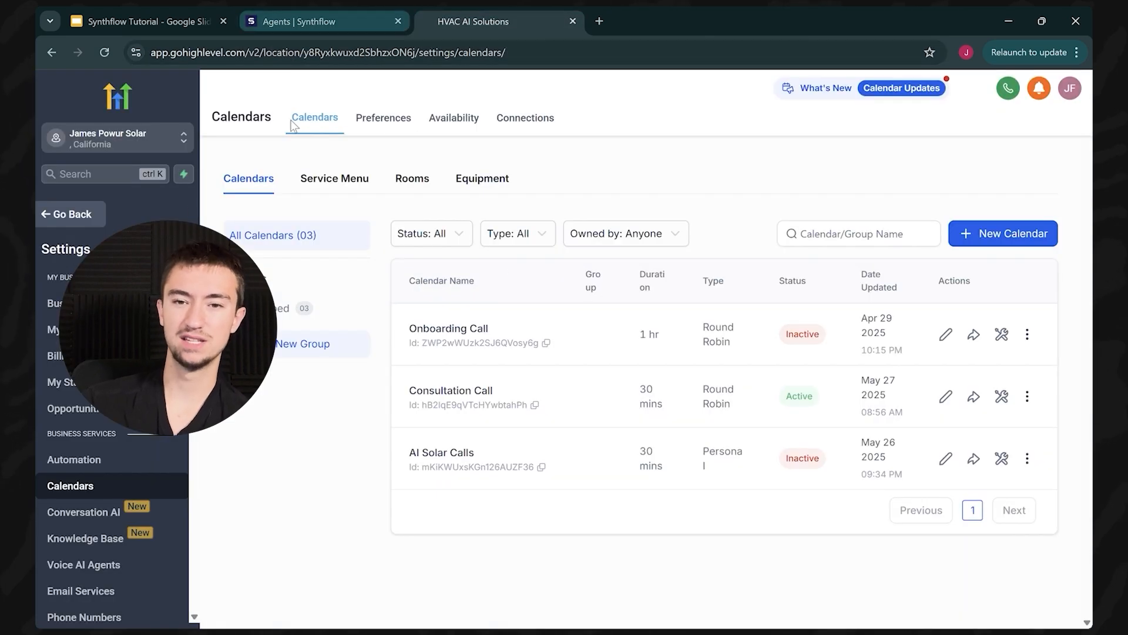
pyautogui.click(68, 216)
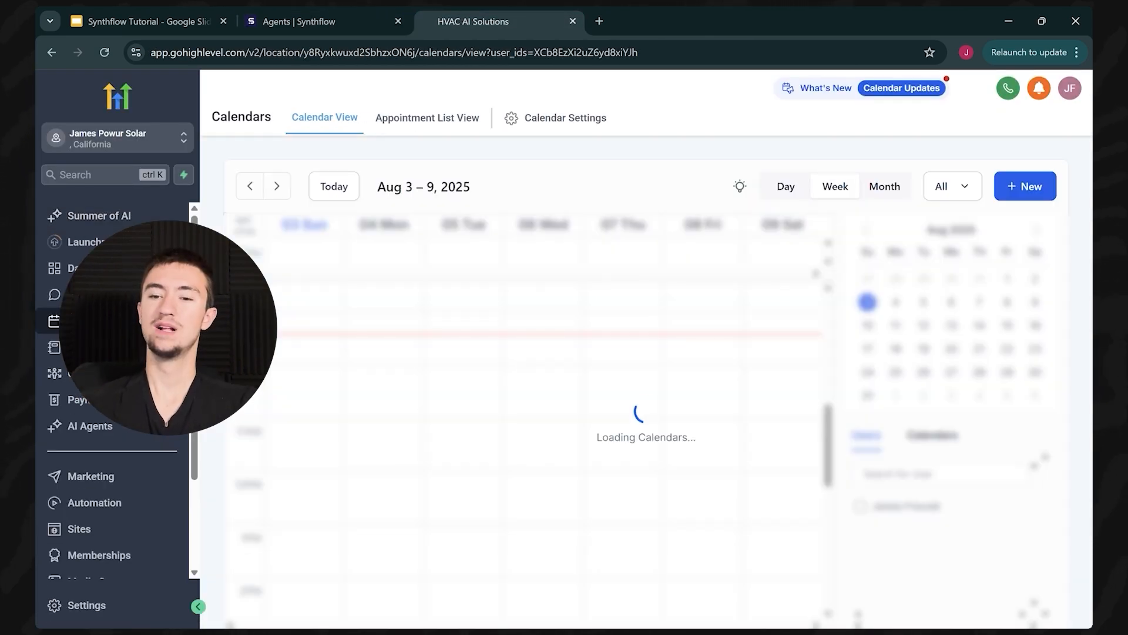
pyautogui.click(347, 12)
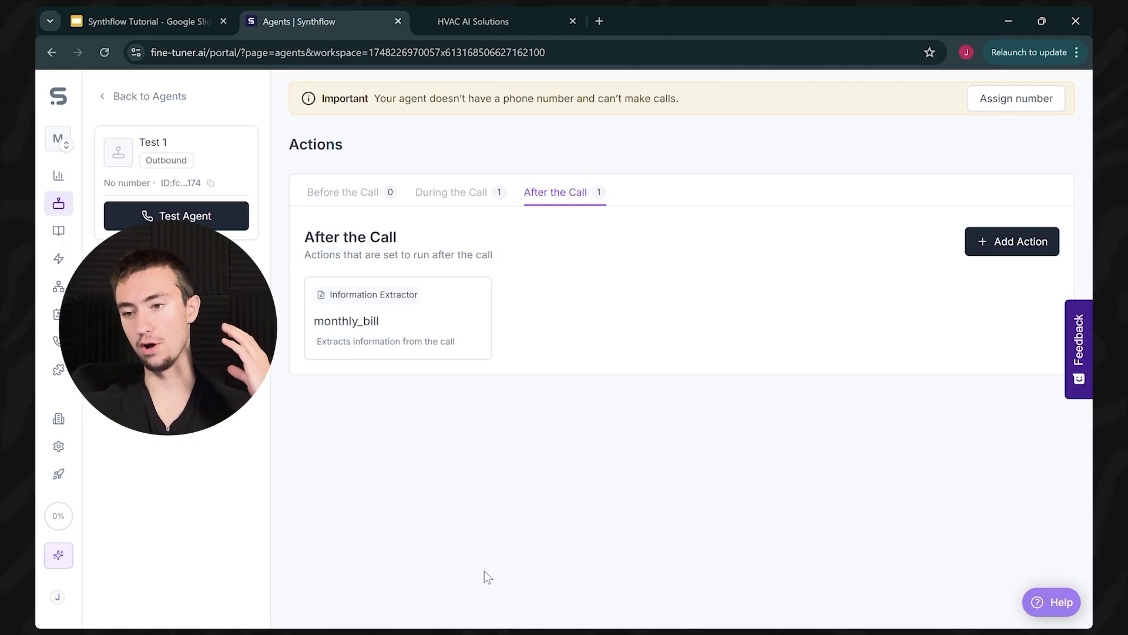
# Step: Check Test 1's before-call action options and open its Deployment page
pyautogui.click(369, 192)
pyautogui.click(973, 245)
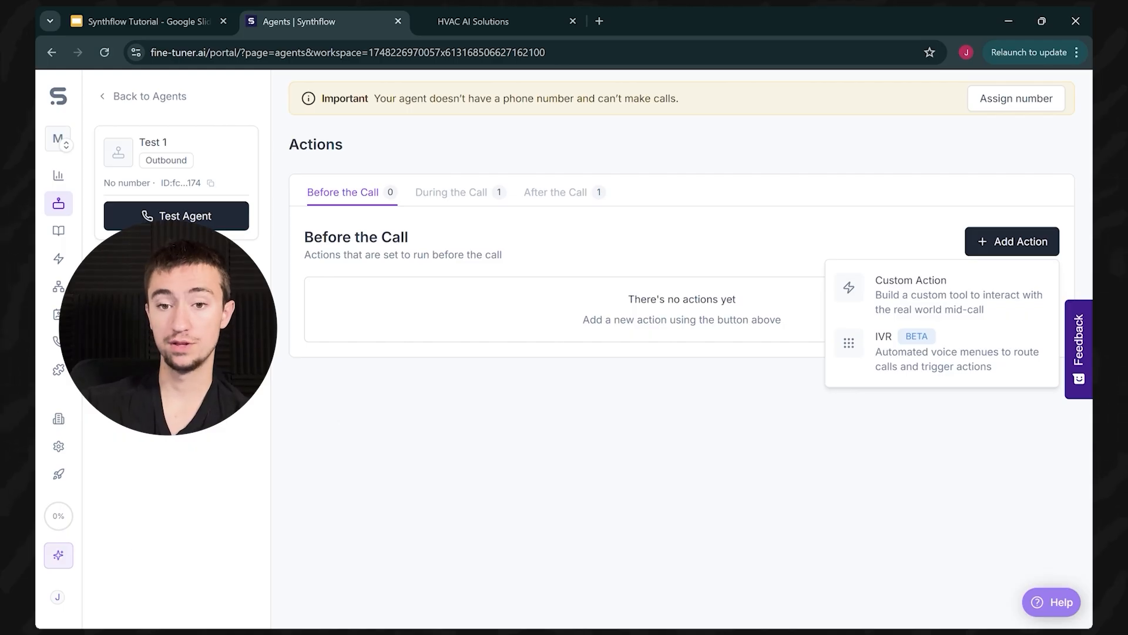
pyautogui.click(153, 376)
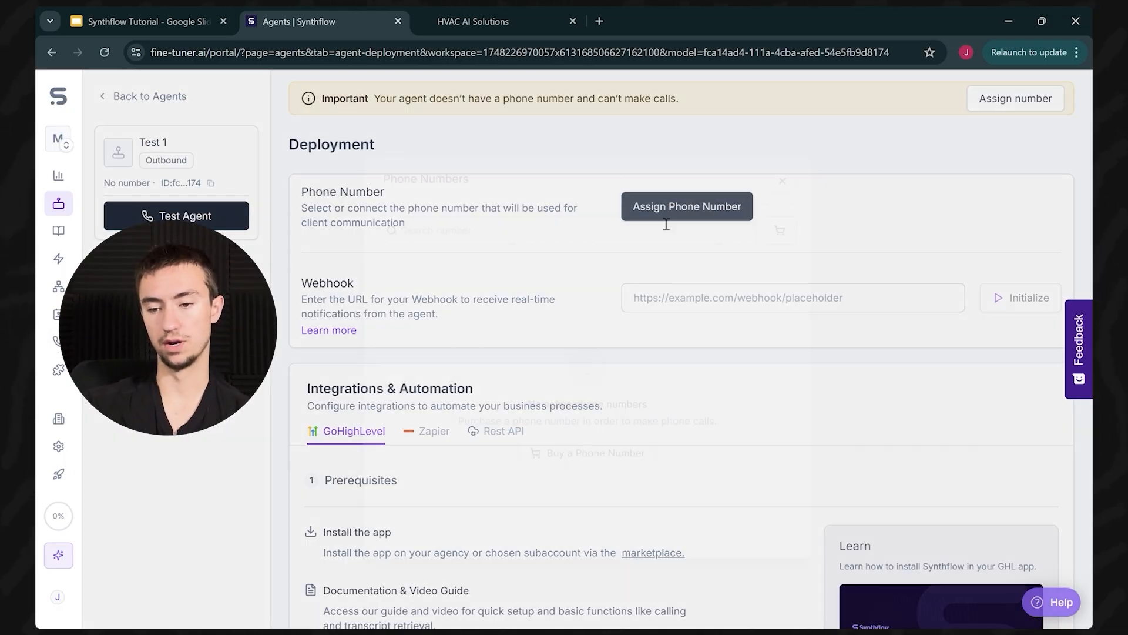
# Step: Review phone number, webhook and Snapshot settings without changes, keeping Real Estate as the snapshot
pyautogui.click(664, 215)
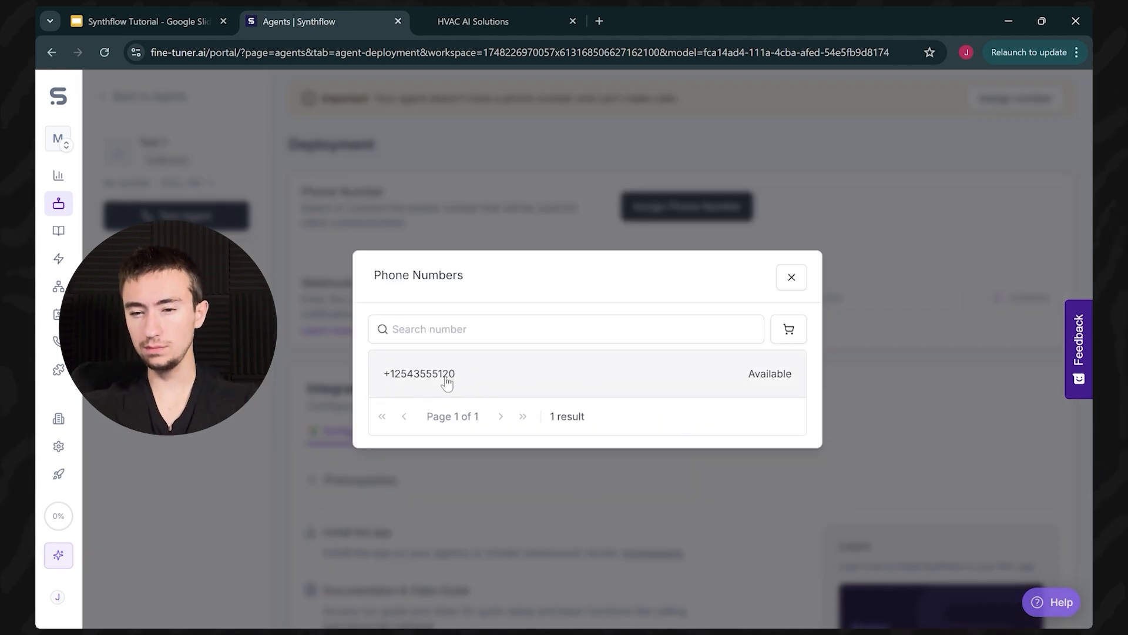
pyautogui.click(792, 276)
pyautogui.click(703, 318)
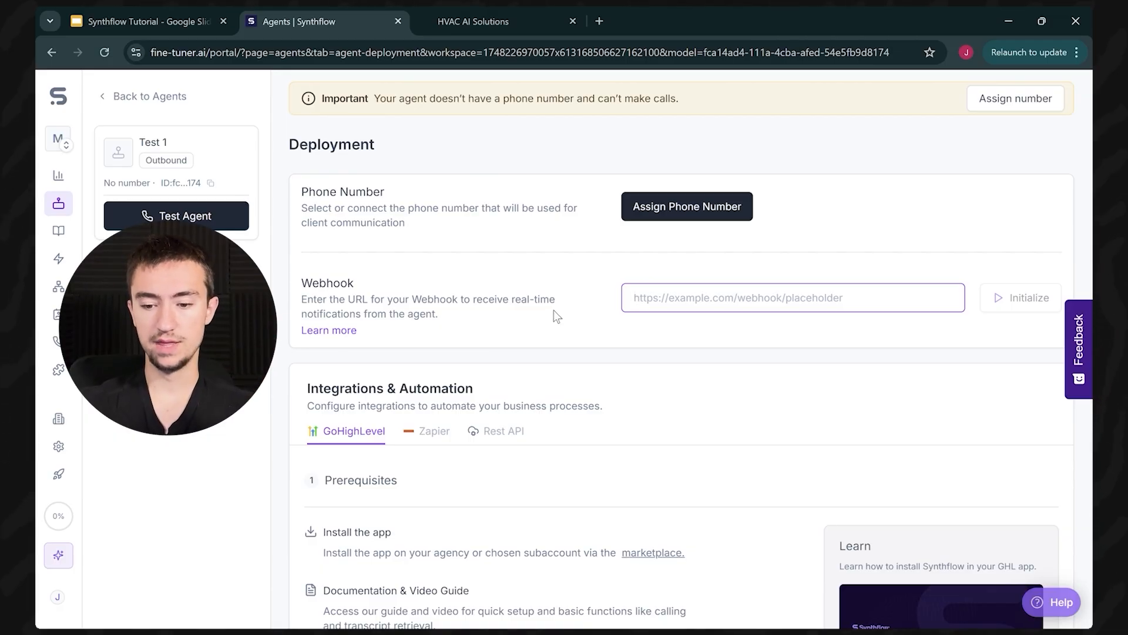
pyautogui.scroll(-3, 549, 310)
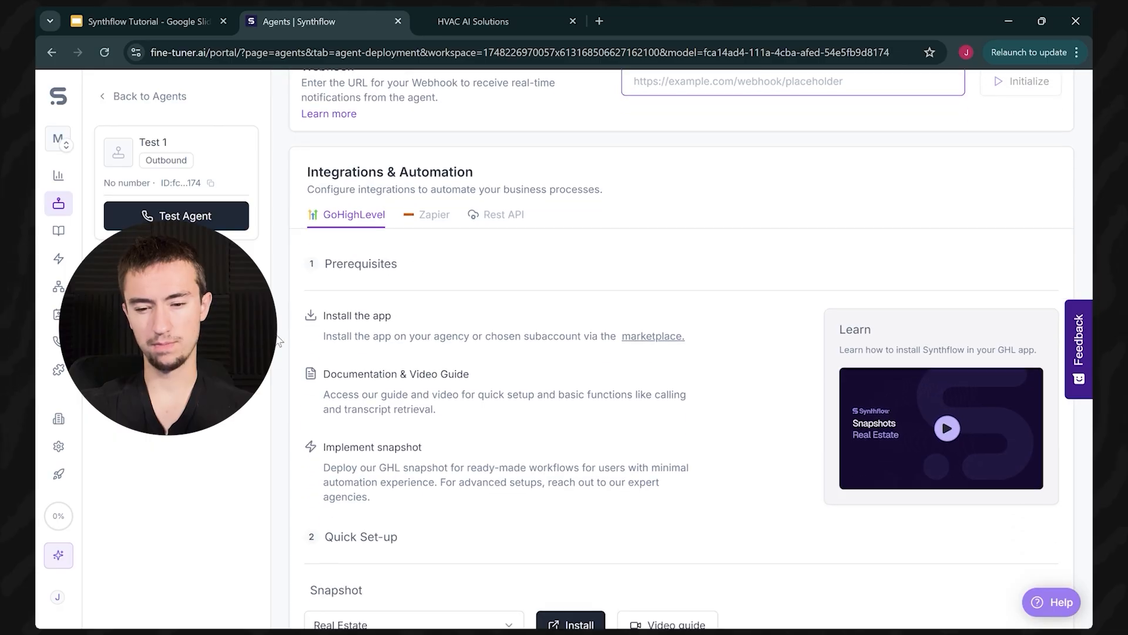
pyautogui.scroll(-1, 440, 414)
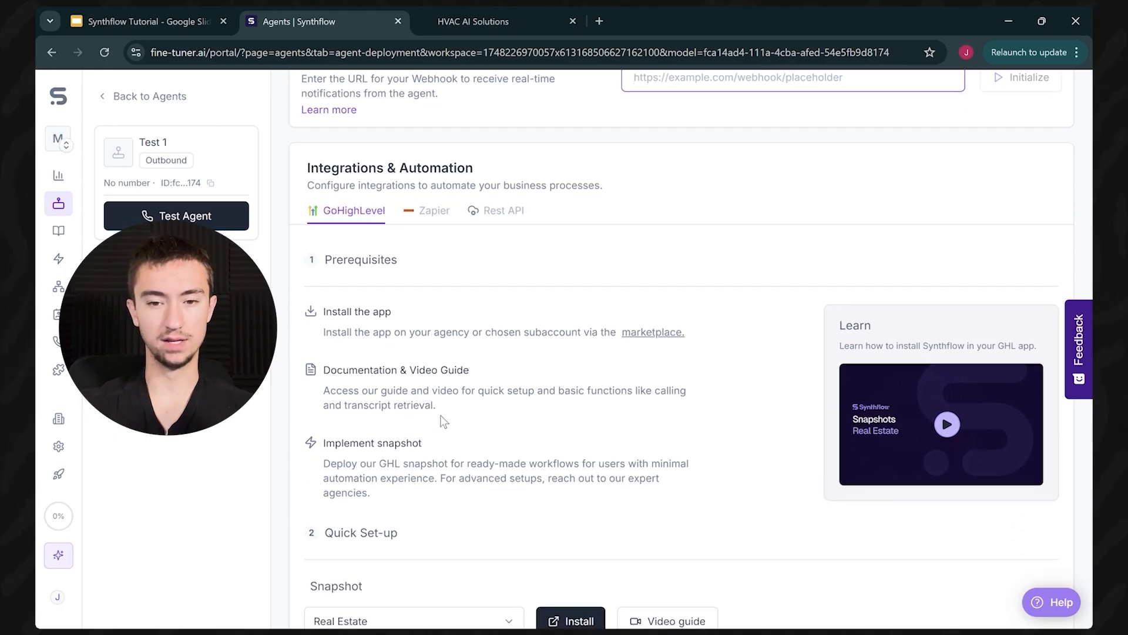
pyautogui.click(483, 554)
pyautogui.click(494, 504)
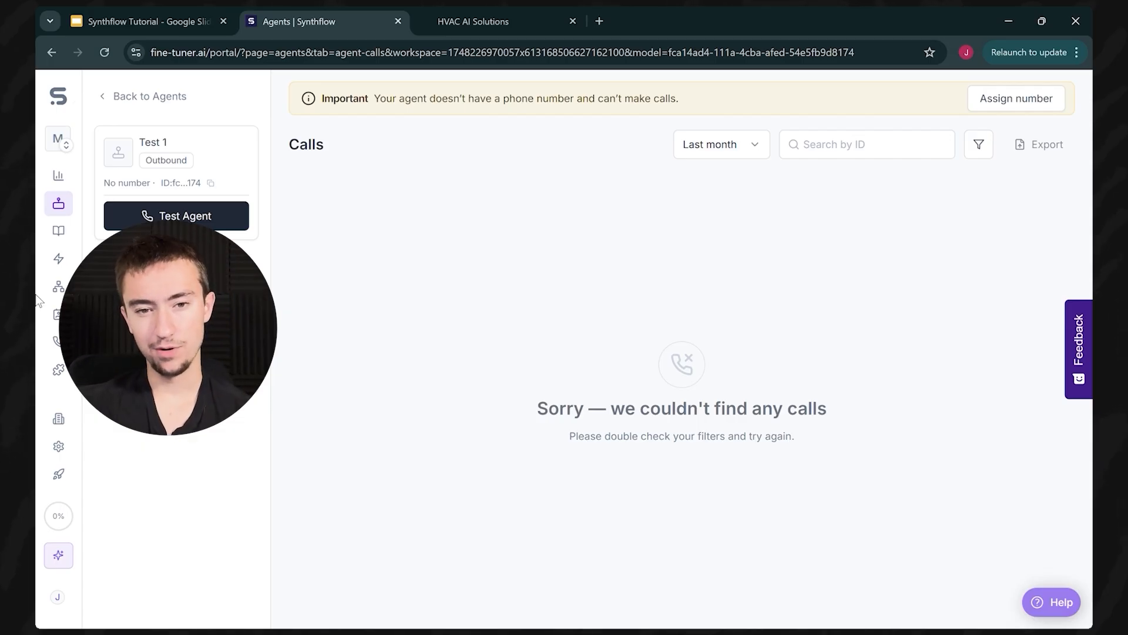
# Step: Create the inbound agent My Inbound Assistant from scratch, starting from the agents list
pyautogui.click(168, 98)
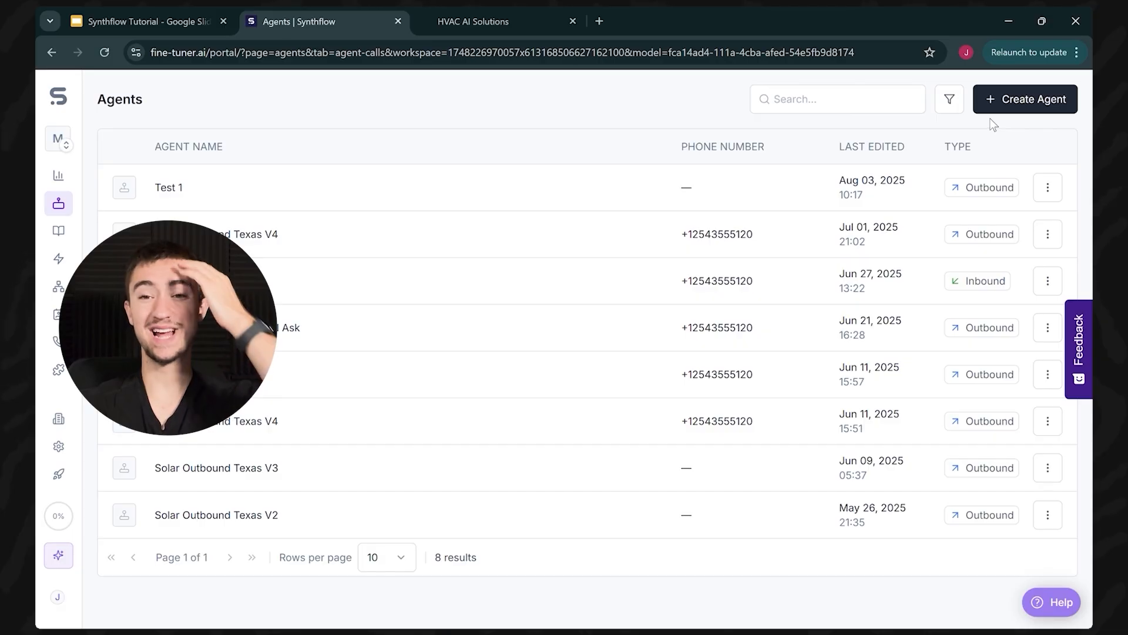
pyautogui.click(999, 101)
pyautogui.click(532, 372)
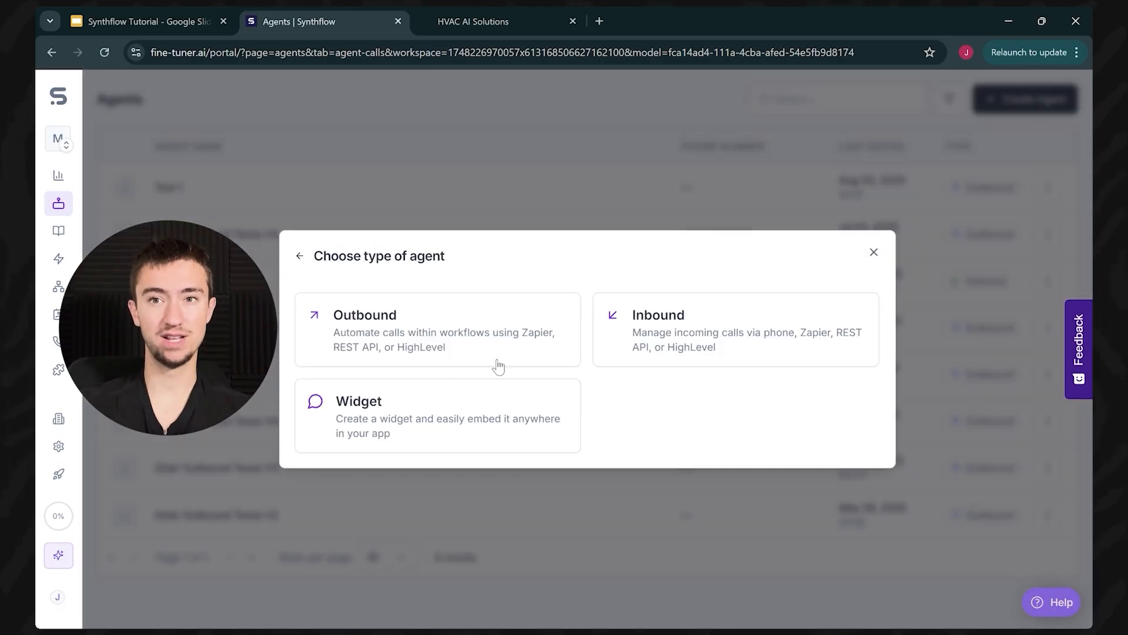
pyautogui.click(788, 333)
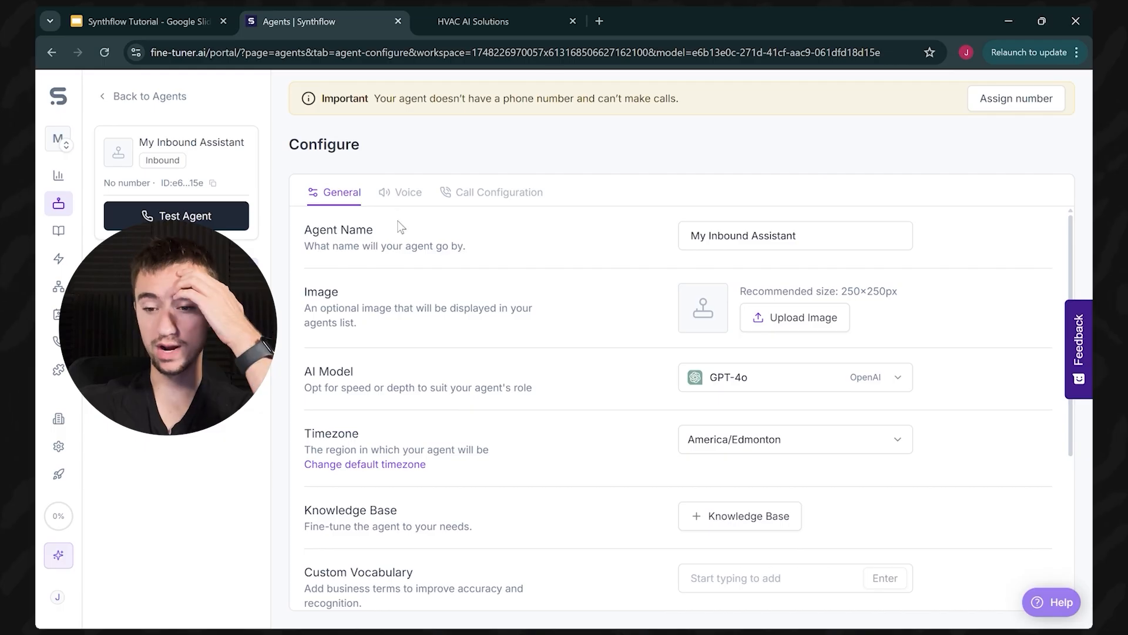
# Step: Drag the Ring Duration slider in Voice > Call Configuration to 4 seconds
pyautogui.click(402, 192)
pyautogui.scroll(-5, 614, 367)
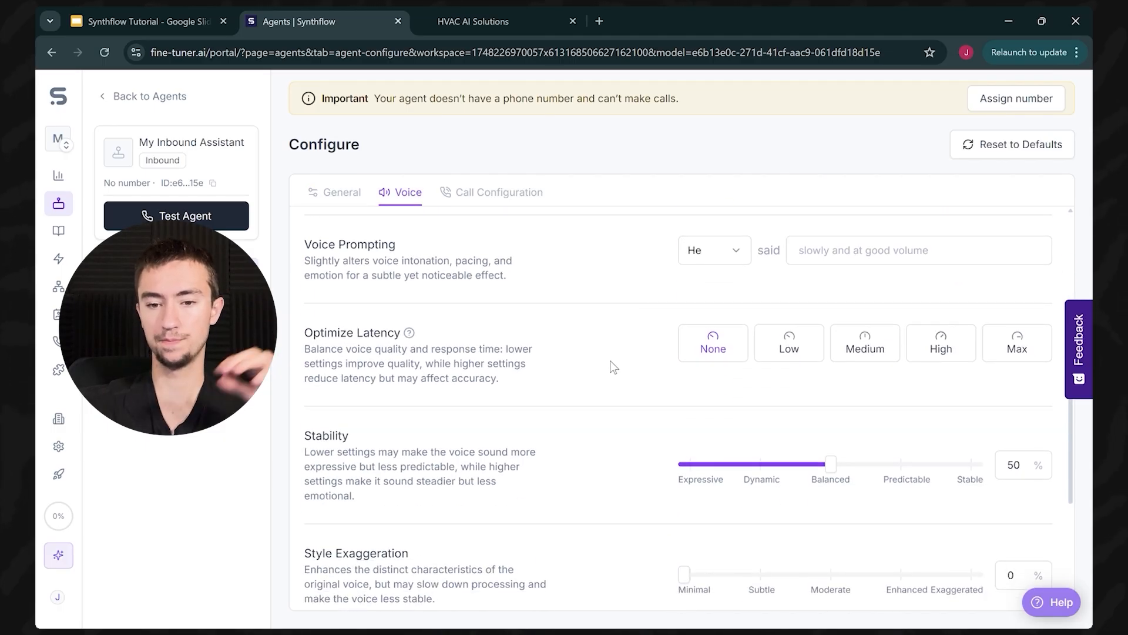
pyautogui.scroll(-4, 605, 361)
pyautogui.click(530, 203)
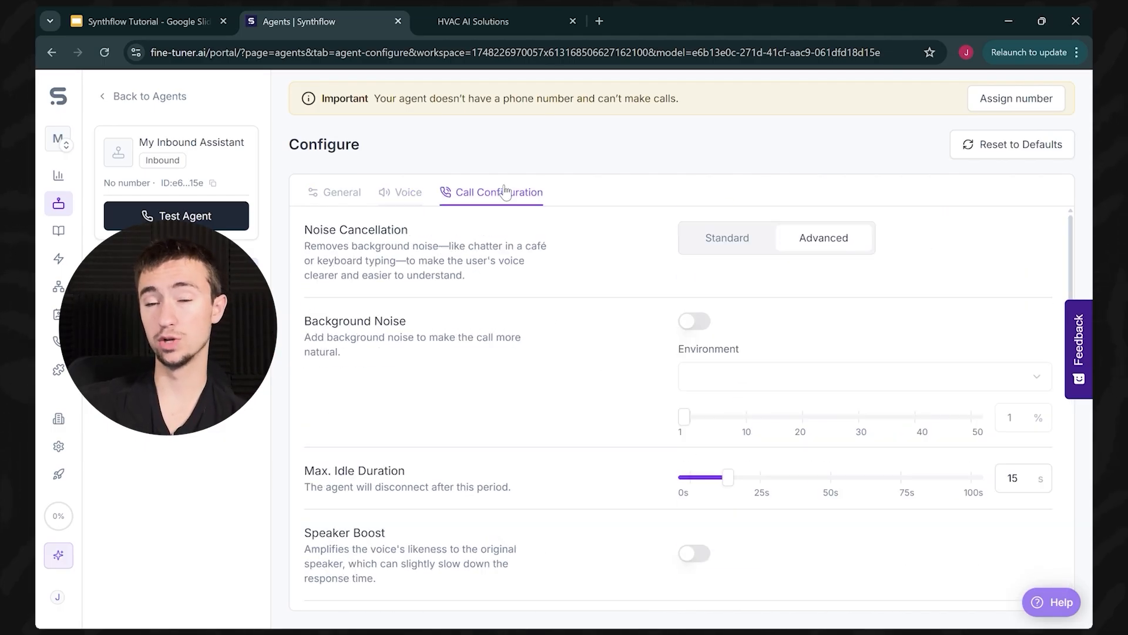
pyautogui.scroll(-4, 625, 375)
pyautogui.scroll(-5, 494, 347)
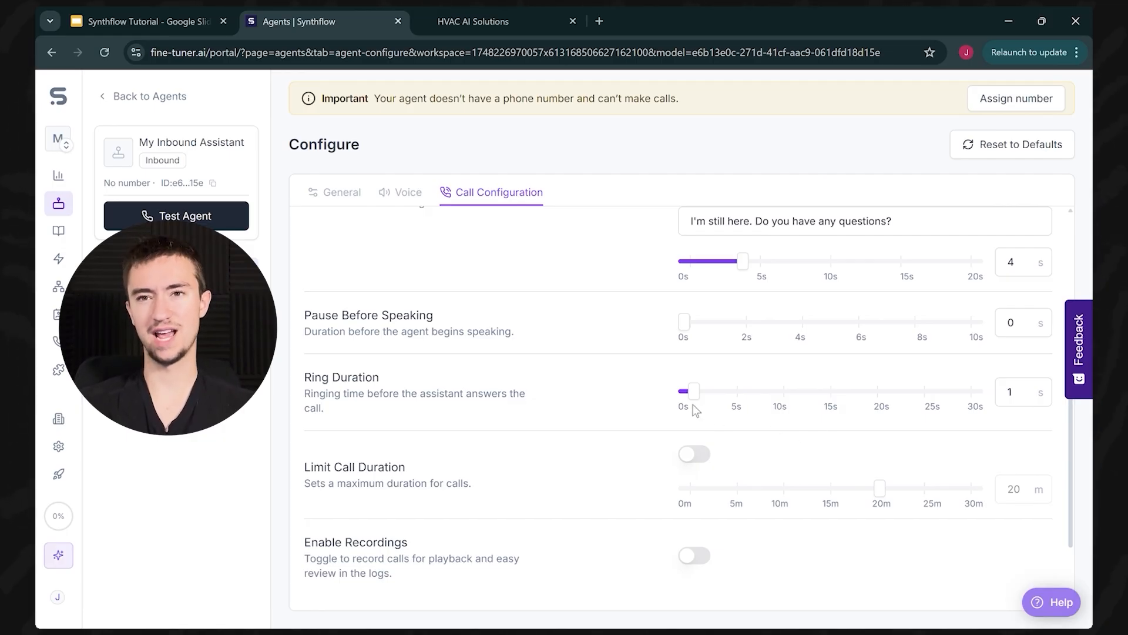
pyautogui.moveTo(694, 390); pyautogui.dragTo(976, 391)
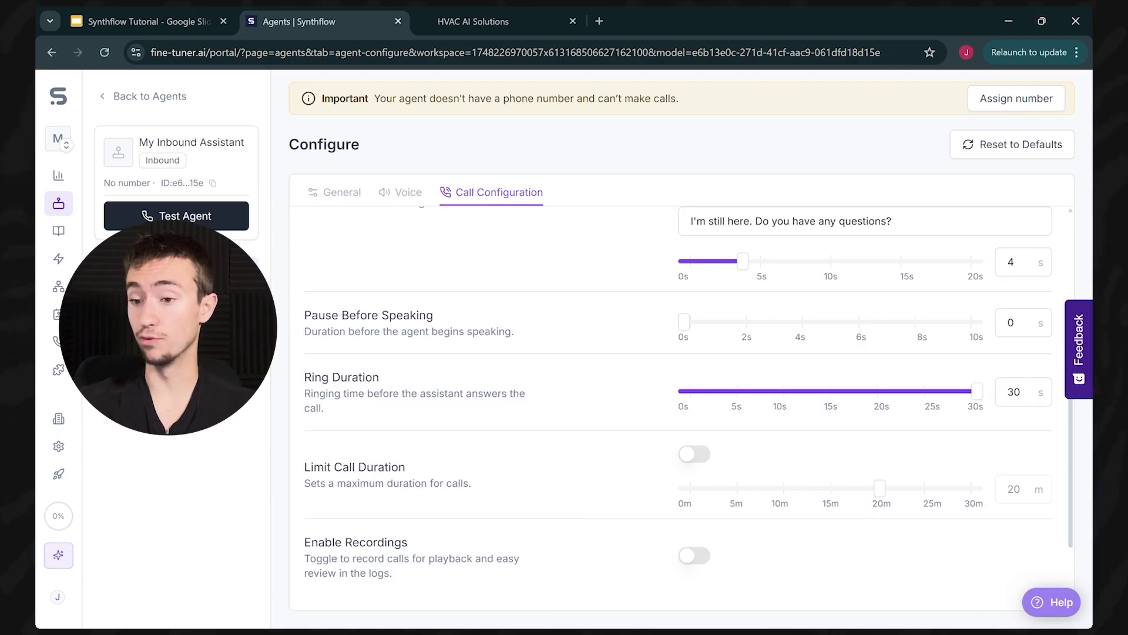
pyautogui.moveTo(1082, 366); pyautogui.dragTo(301, 490)
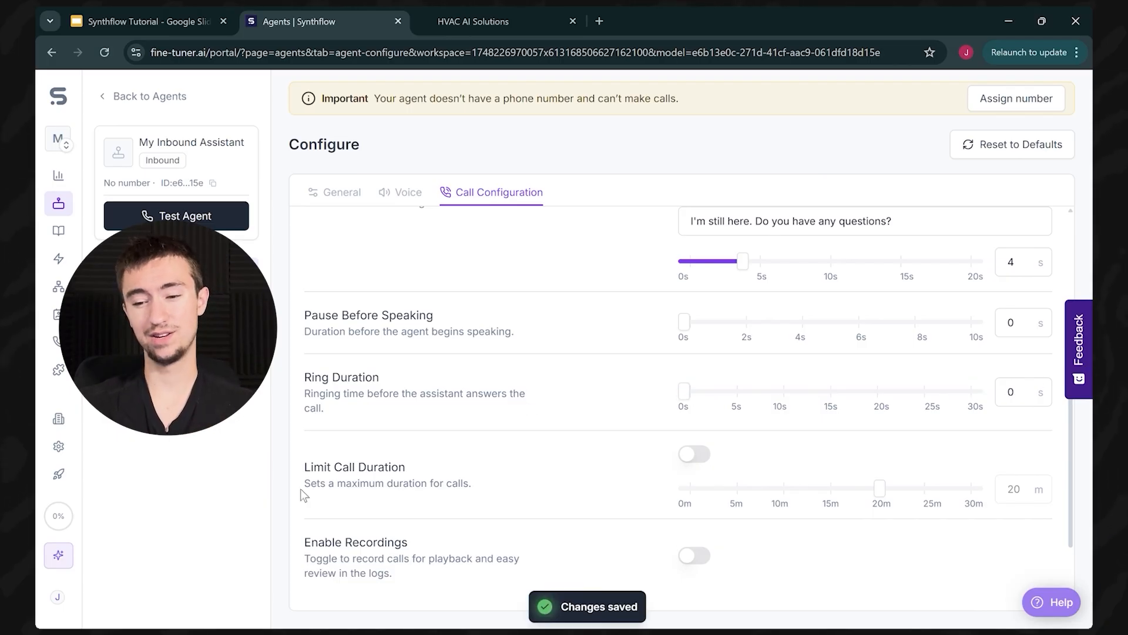
pyautogui.moveTo(685, 393); pyautogui.dragTo(723, 416)
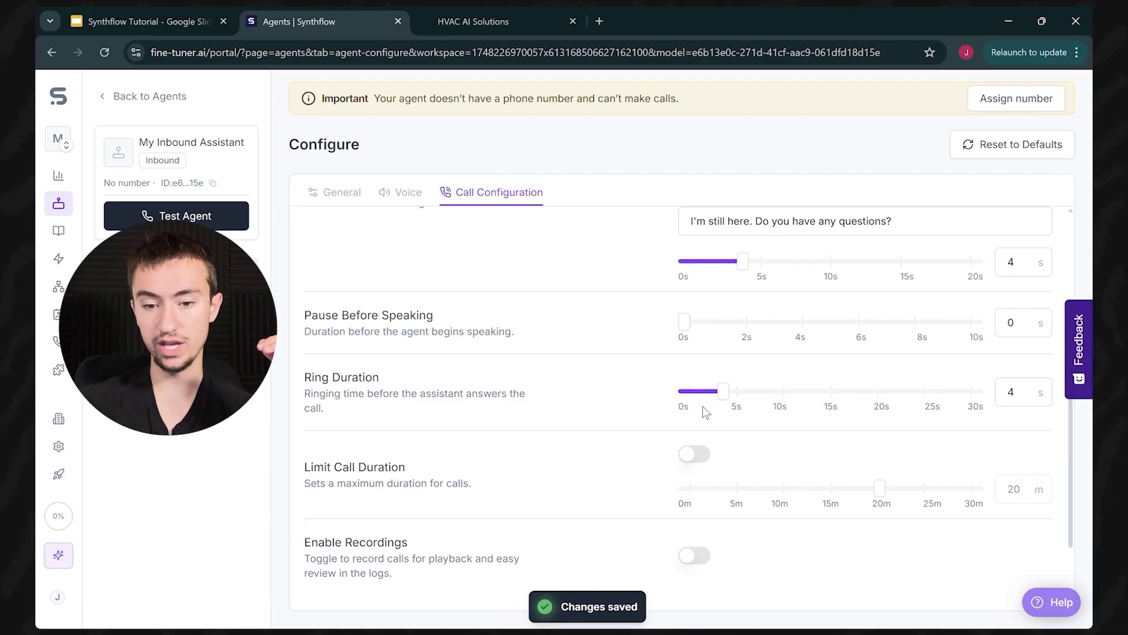
# Step: Return from Call Configuration through Voice to the agent's General settings
pyautogui.scroll(1, 703, 406)
pyautogui.scroll(1, 619, 390)
pyautogui.scroll(-4, 618, 390)
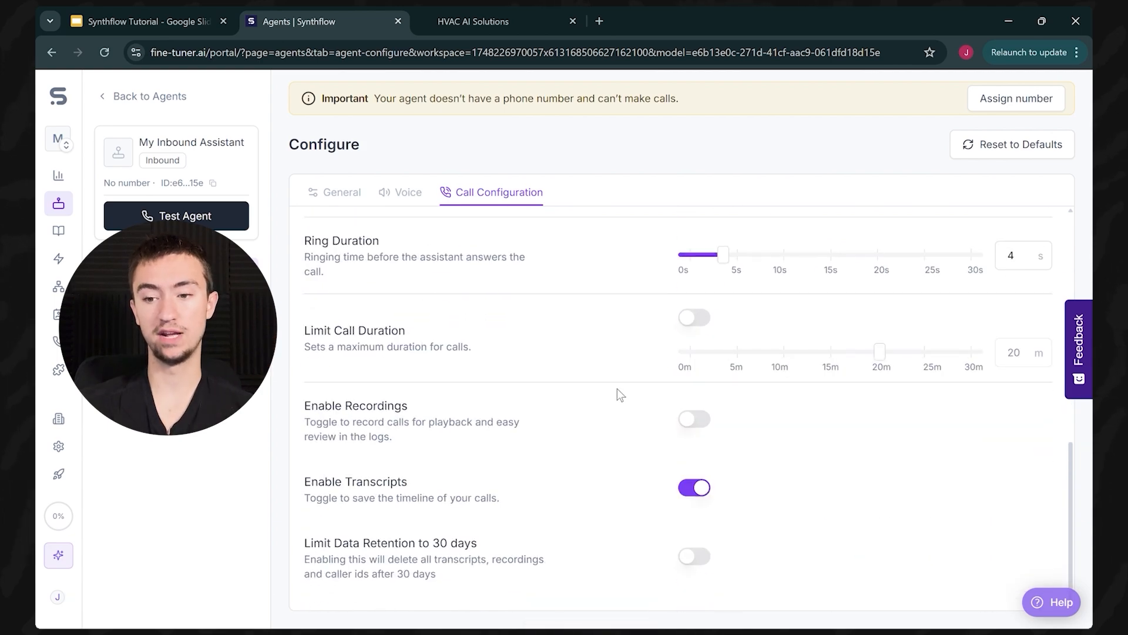
pyautogui.scroll(5, 617, 389)
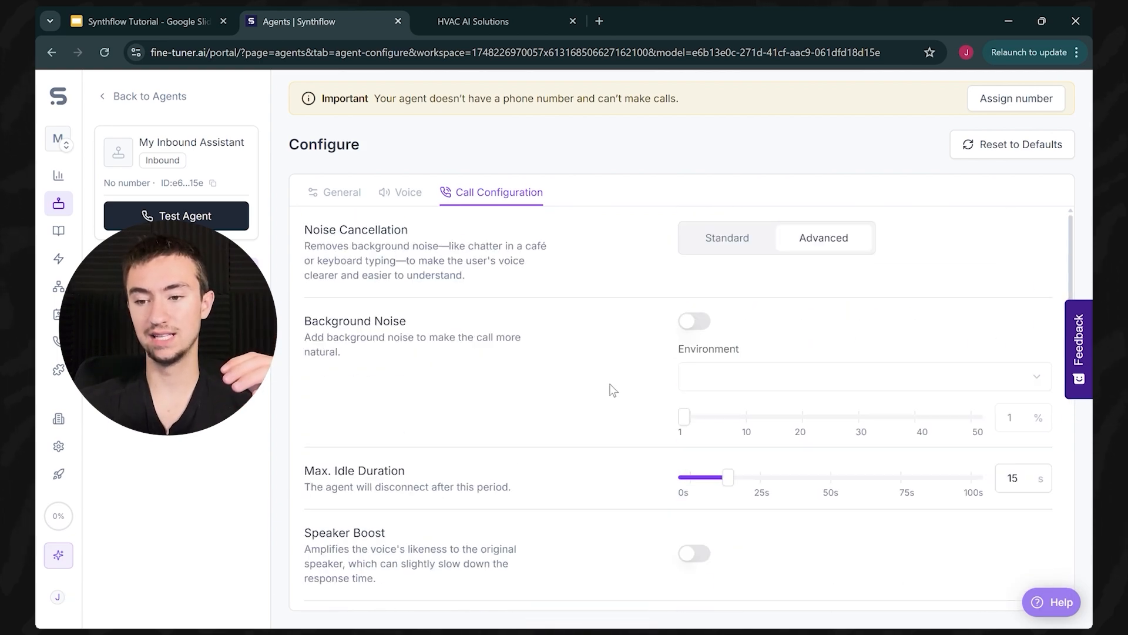
pyautogui.click(408, 194)
pyautogui.scroll(10, 552, 365)
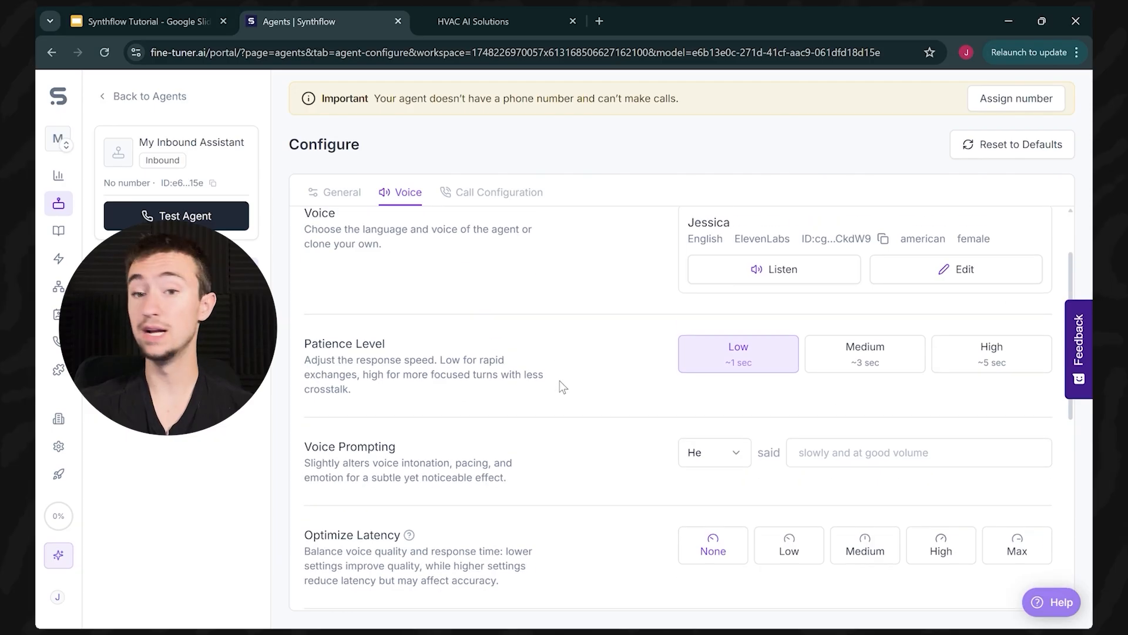
pyautogui.click(340, 194)
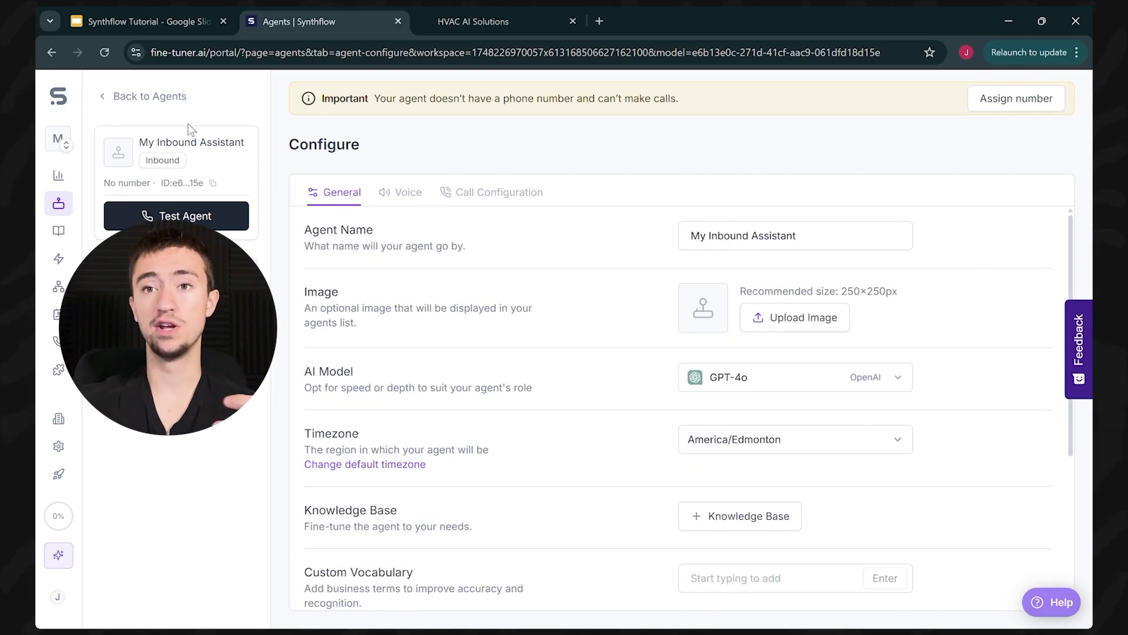
# Step: Go back to the agents list and open the Knowledge Bases page listing Powur Solar
pyautogui.click(156, 98)
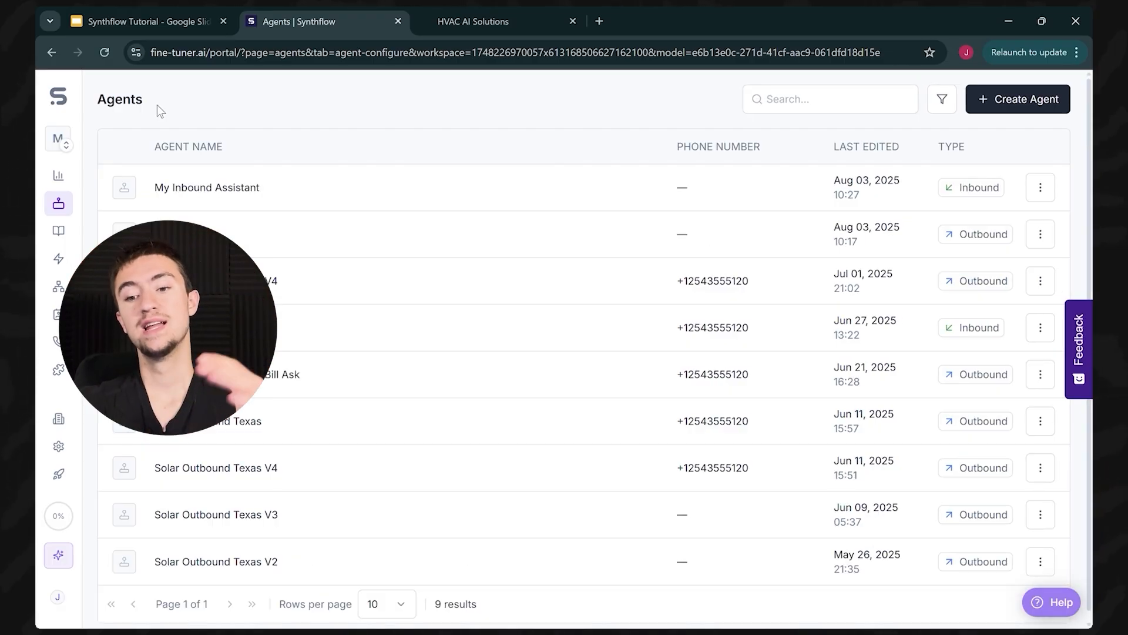
pyautogui.click(61, 231)
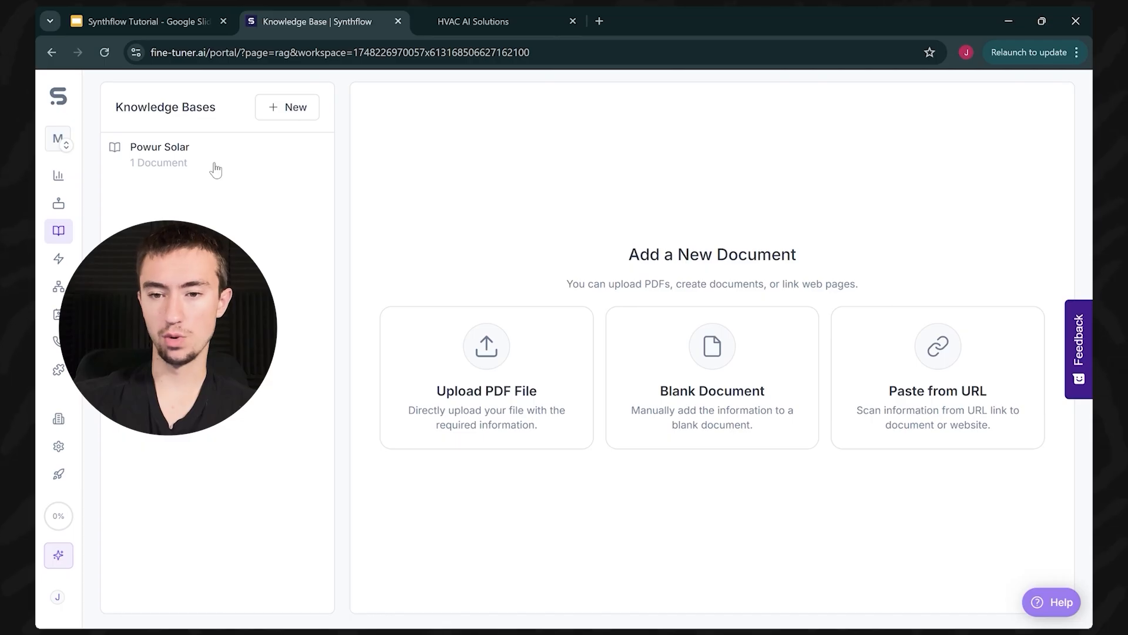
# Step: Open and cancel the new knowledge base and Blank Document forms without saving anything
pyautogui.click(276, 115)
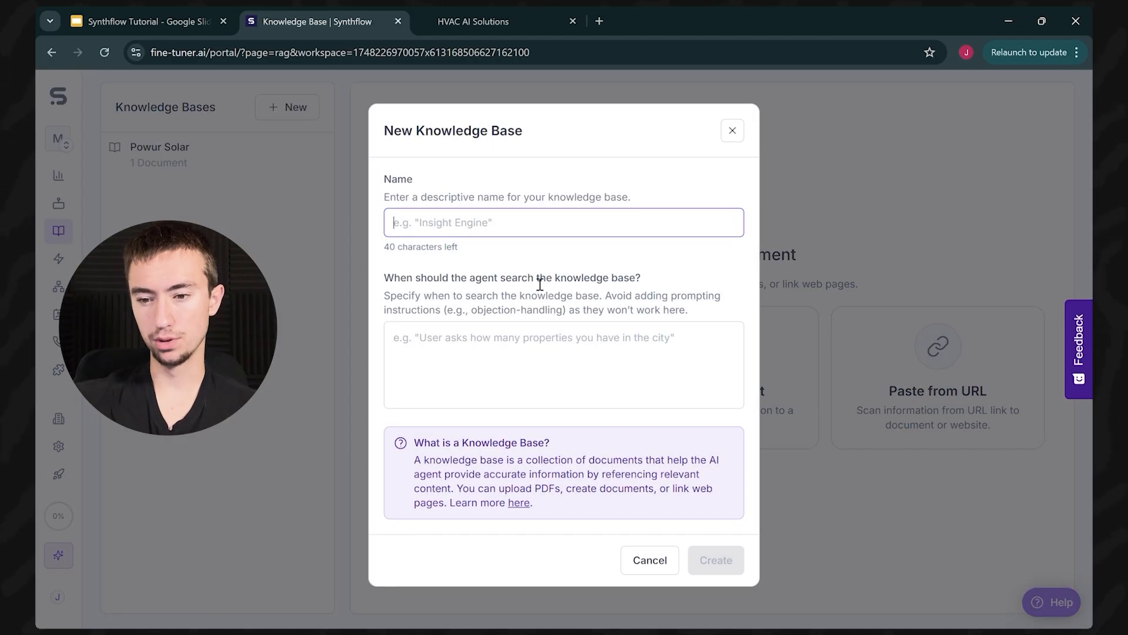
pyautogui.click(736, 134)
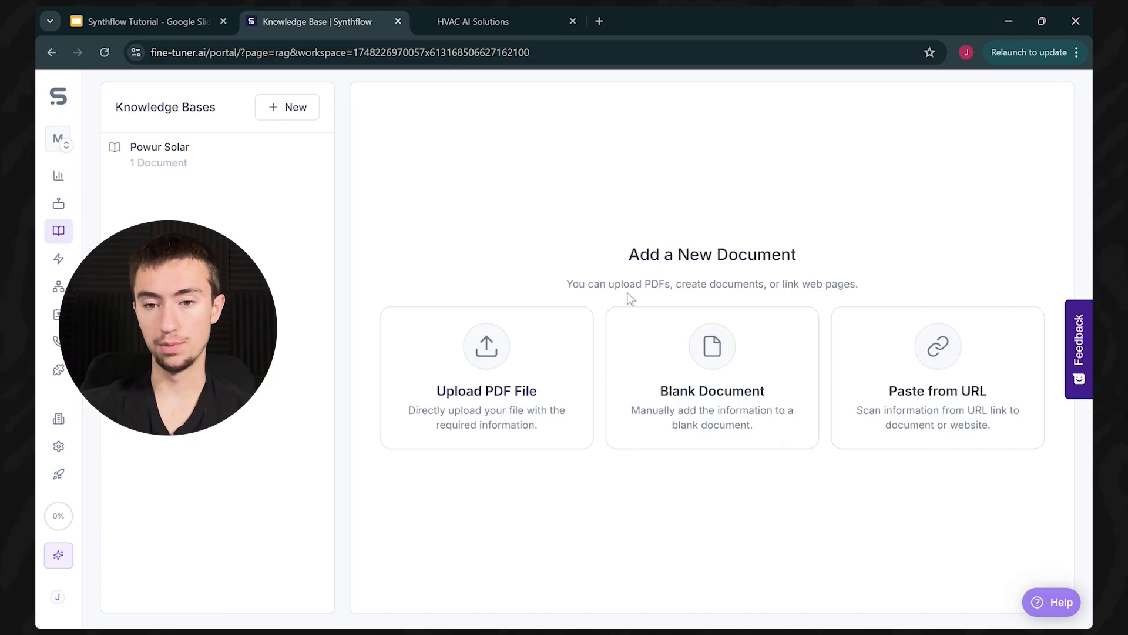
pyautogui.click(720, 406)
pyautogui.click(531, 395)
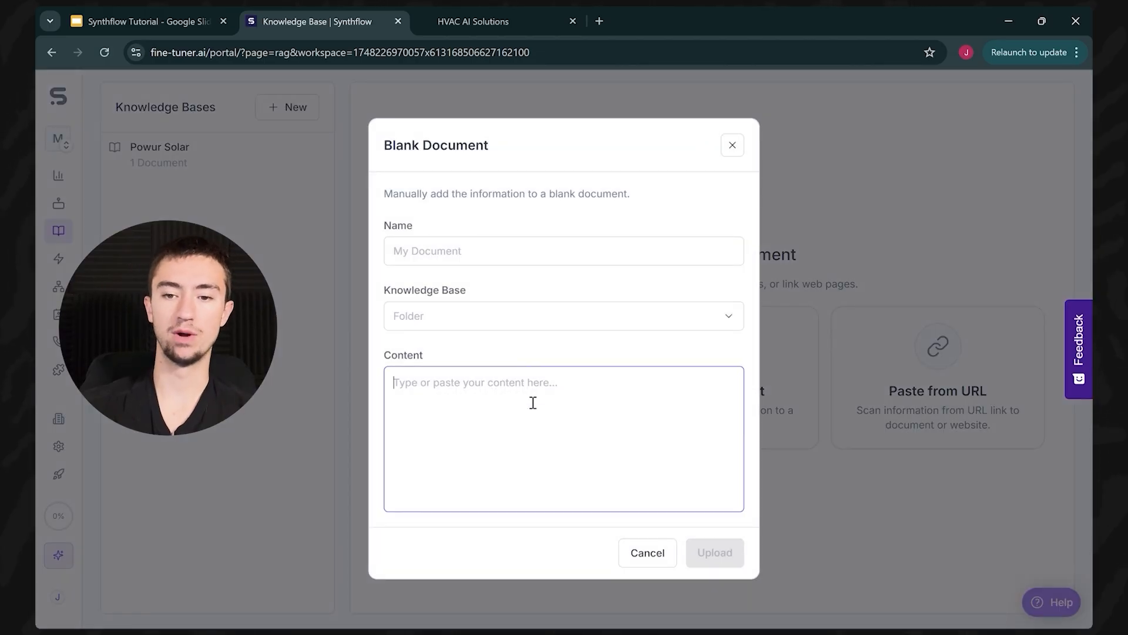
pyautogui.click(732, 145)
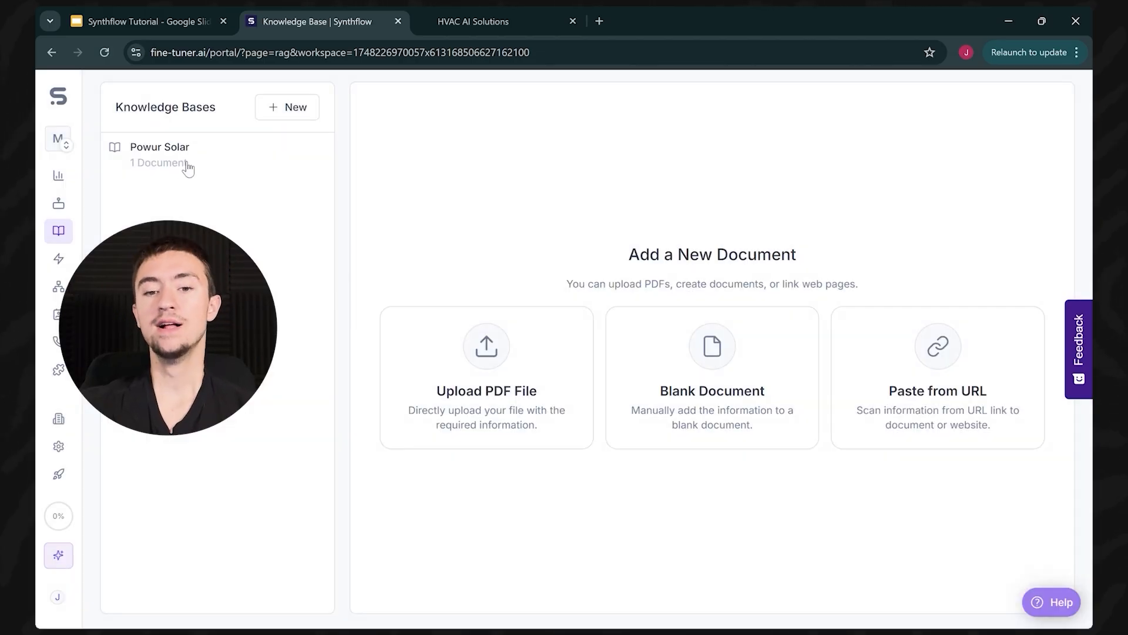
# Step: View Powur Solar's single document, then reopen My Inbound Assistant's configuration
pyautogui.click(189, 167)
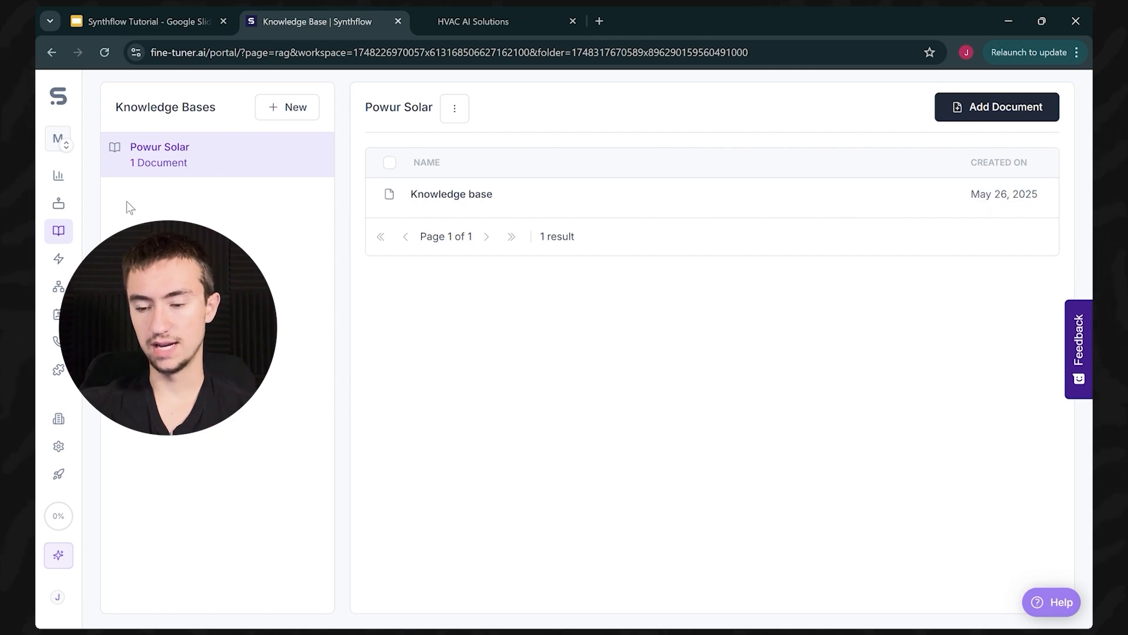
pyautogui.click(59, 206)
pyautogui.click(423, 200)
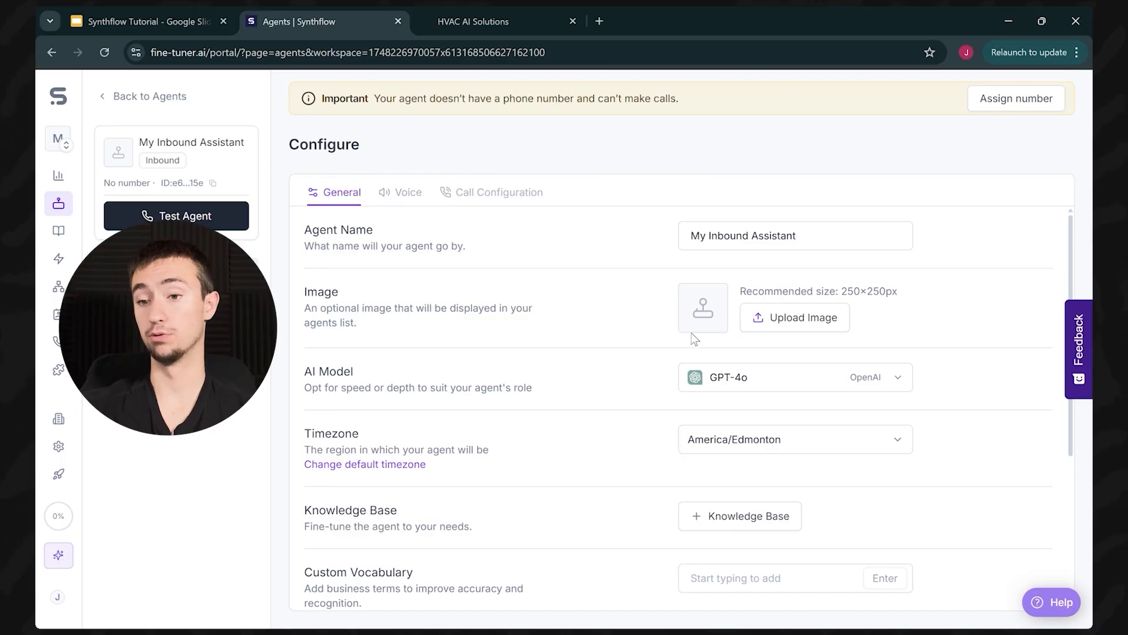
# Step: Check the Select Knowledge Base picker without attaching anything, then go to the Actions page
pyautogui.scroll(-2, 734, 376)
pyautogui.click(775, 442)
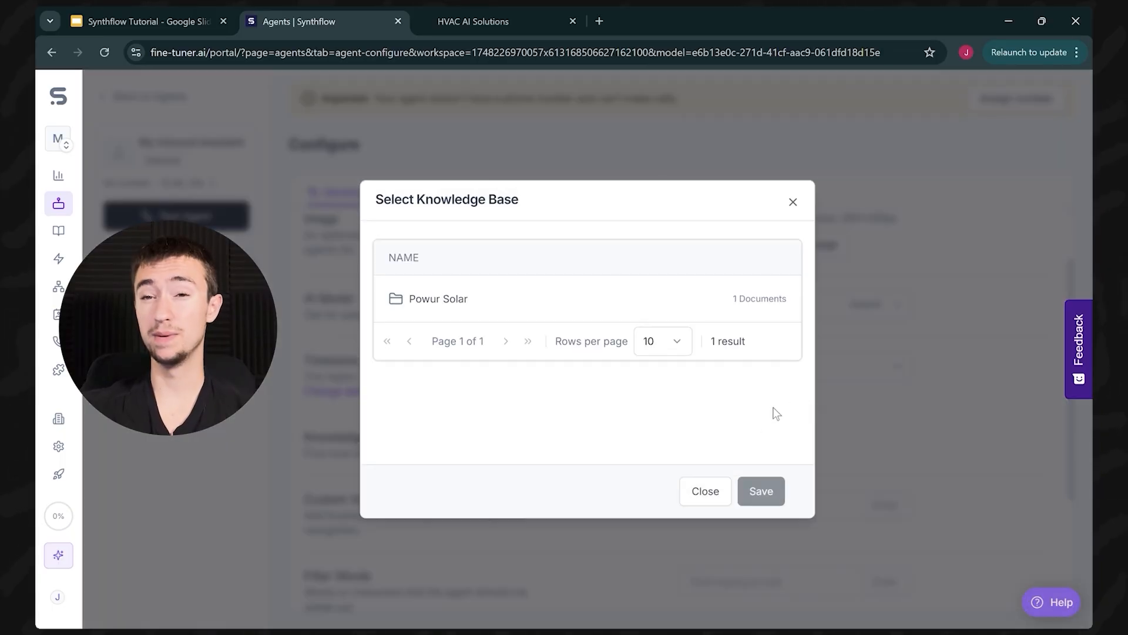
pyautogui.click(792, 201)
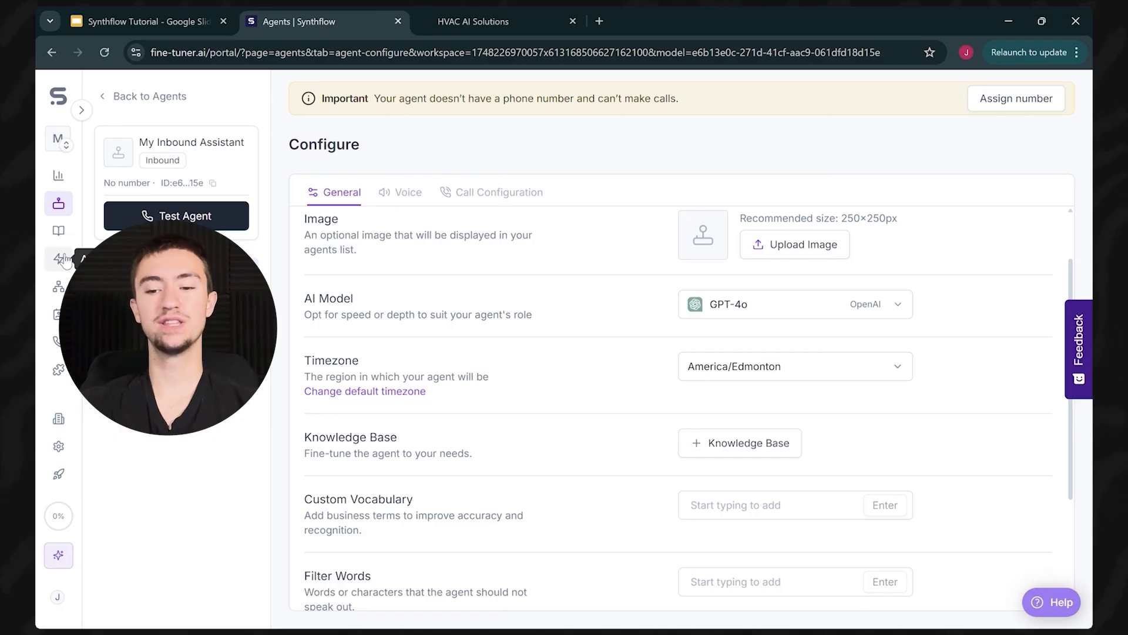
pyautogui.click(62, 260)
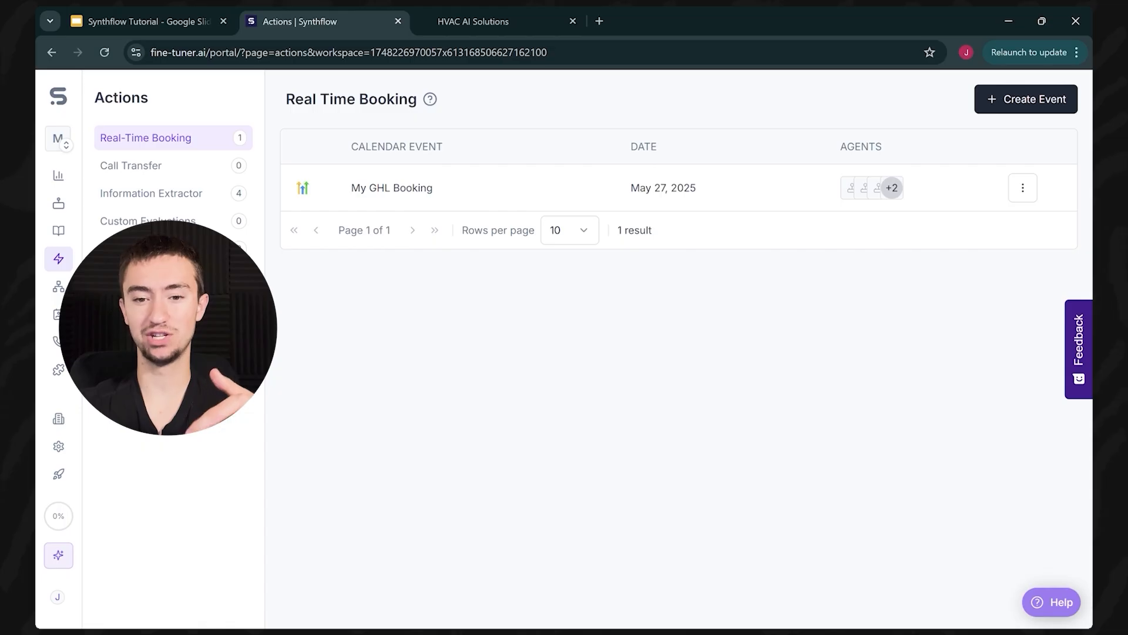
pyautogui.click(207, 197)
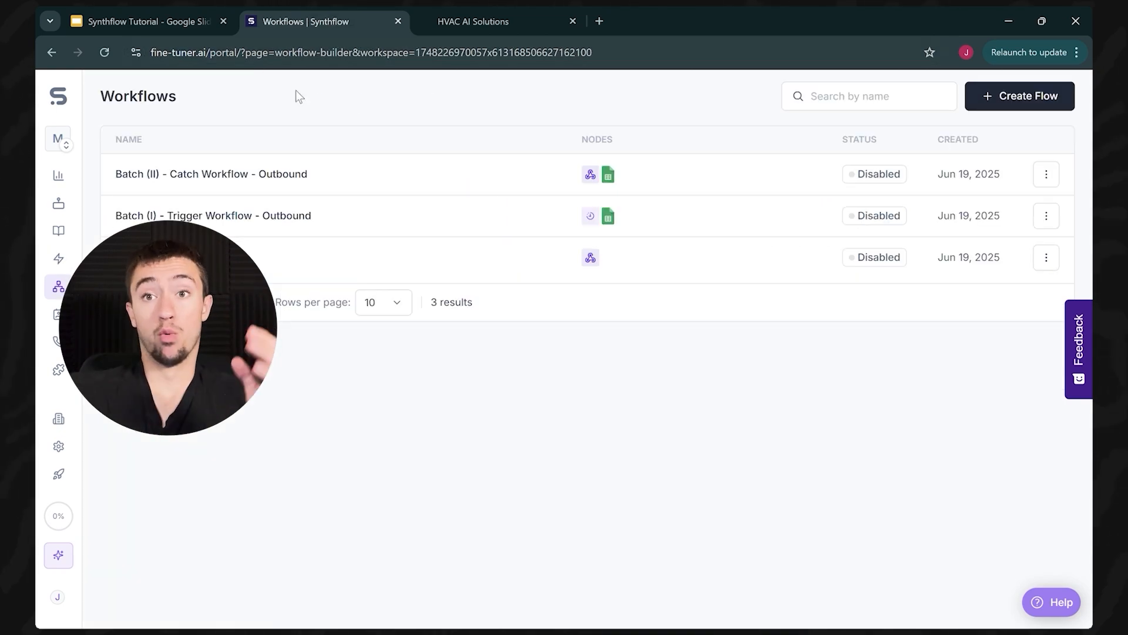
pyautogui.click(58, 259)
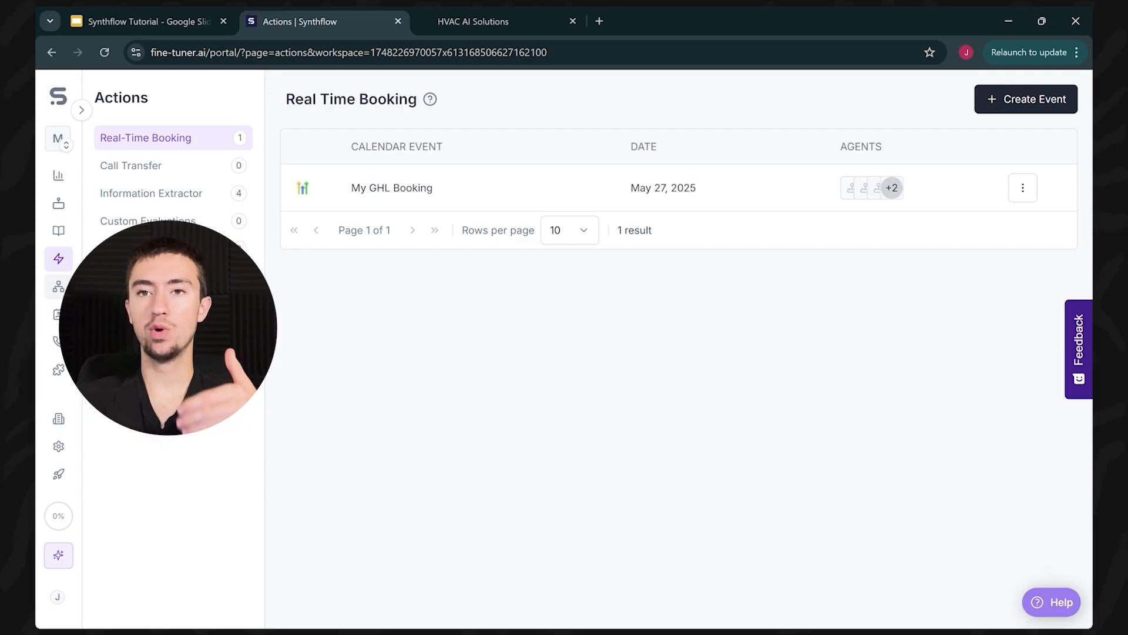
pyautogui.click(59, 287)
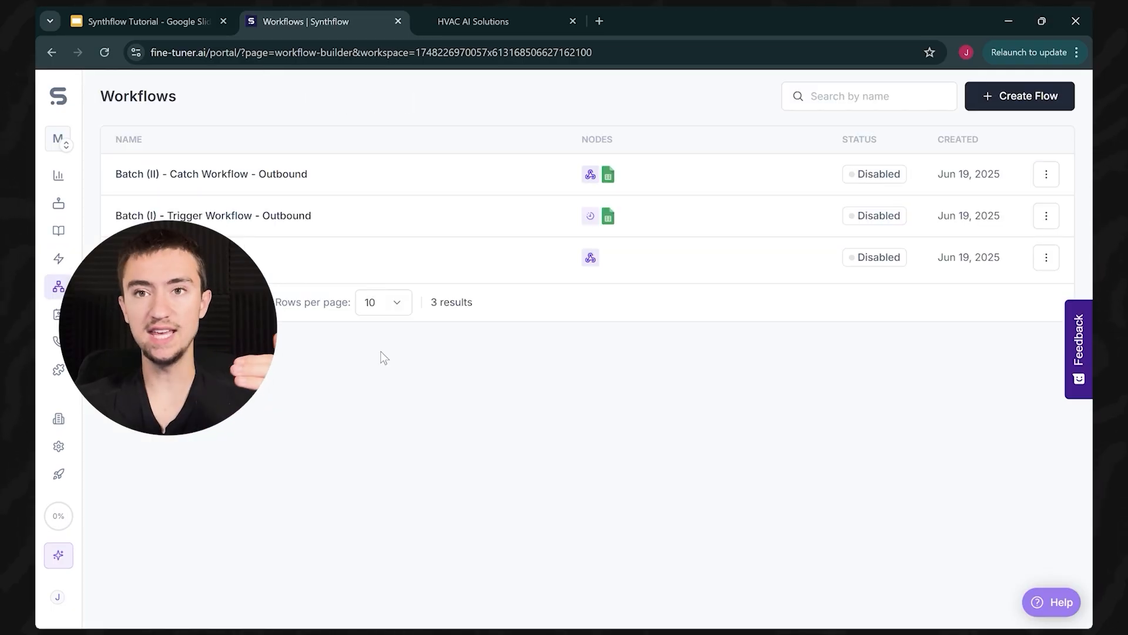
pyautogui.click(473, 18)
pyautogui.scroll(-1, 451, 314)
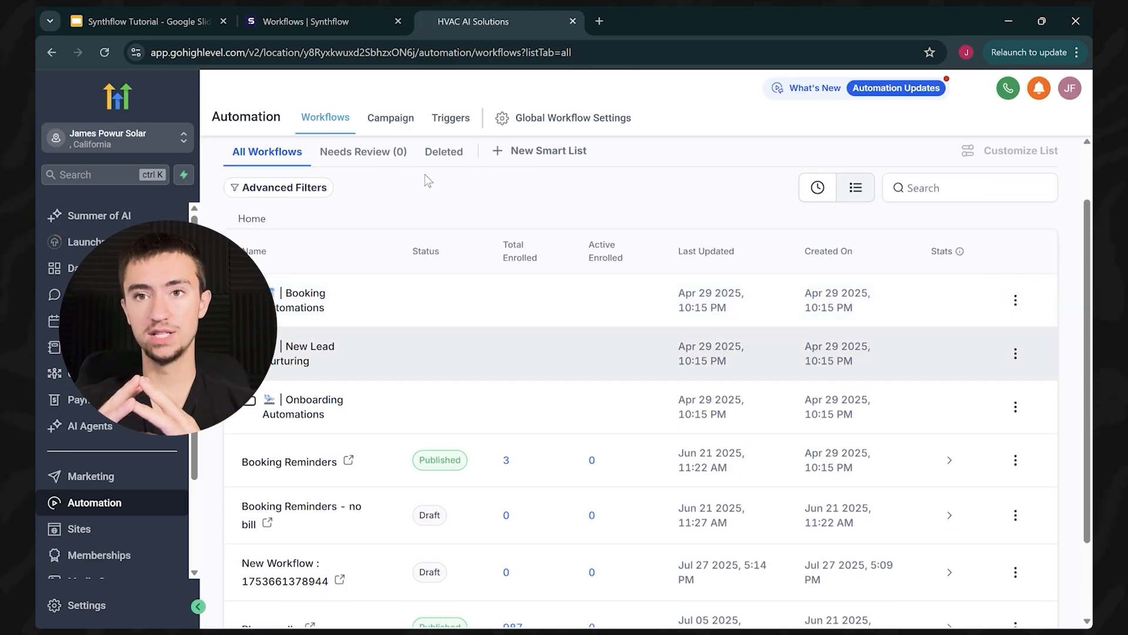
pyautogui.click(351, 13)
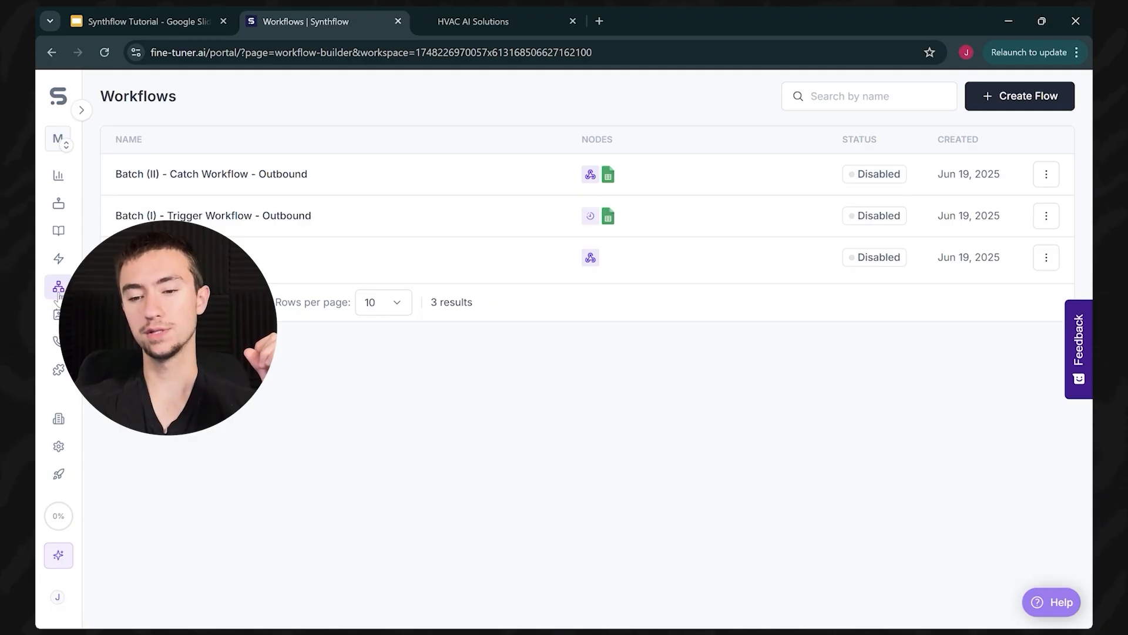
pyautogui.click(280, 171)
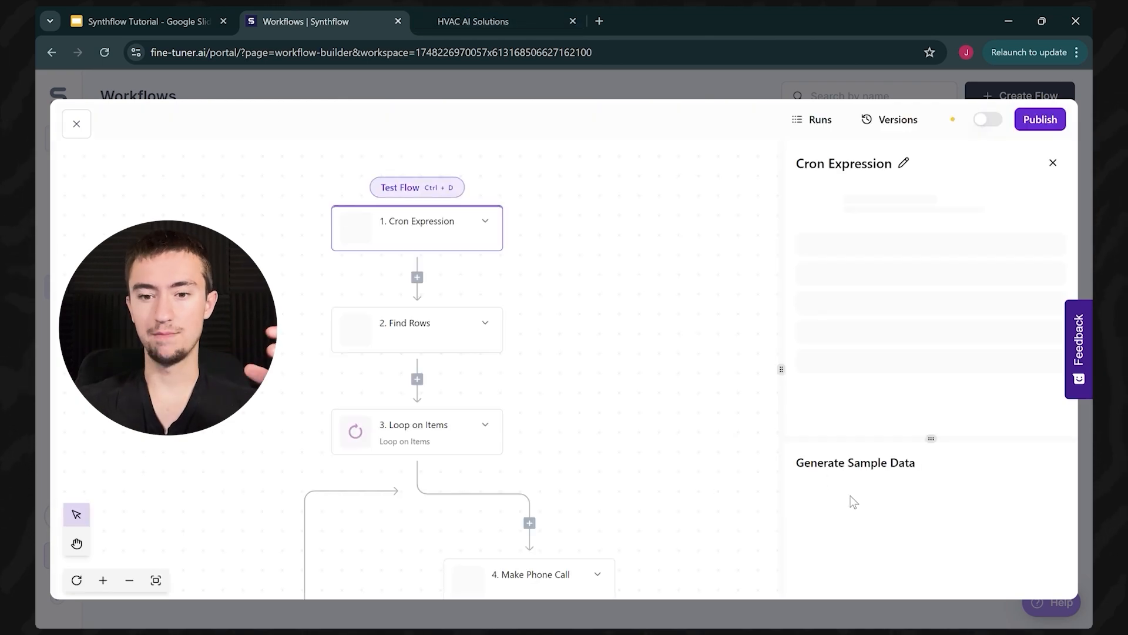
pyautogui.scroll(-2, 643, 407)
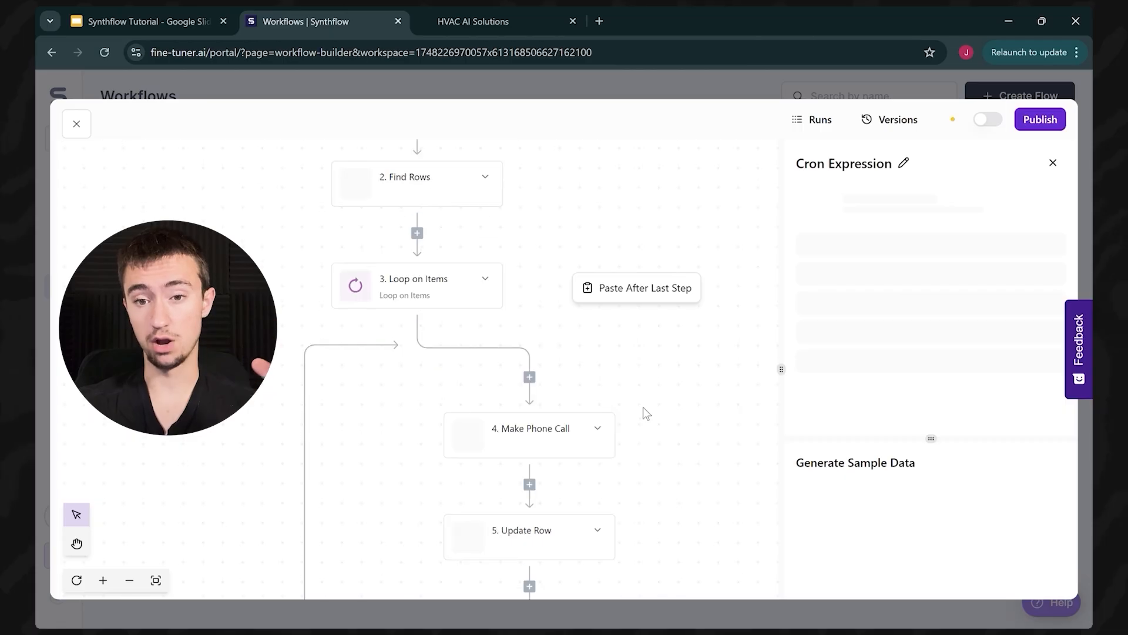
pyautogui.scroll(-3, 664, 474)
pyautogui.scroll(5, 622, 491)
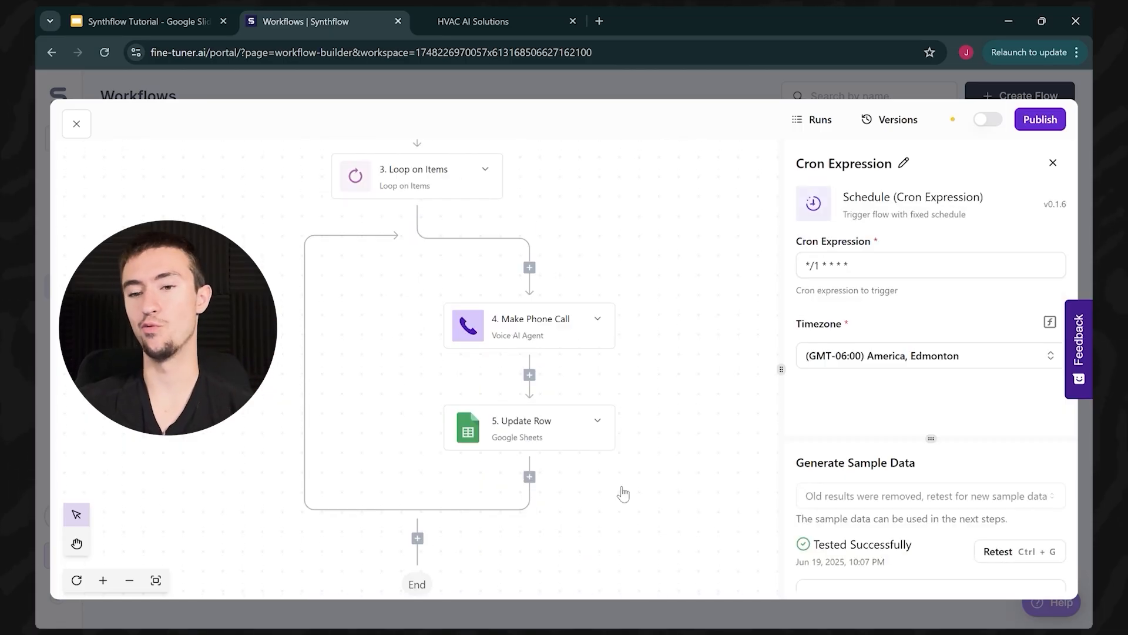
pyautogui.click(77, 123)
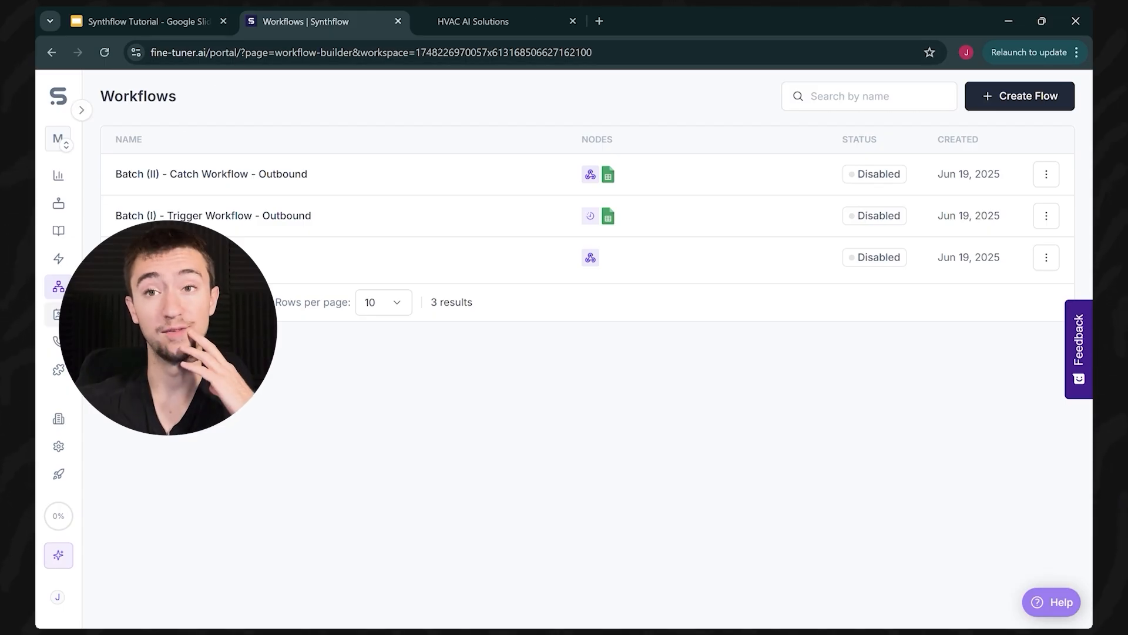
# Step: Review Synthflow's Phone Numbers, Integrations and Agents pages, then return to GoHighLevel's workflows list
pyautogui.click(473, 21)
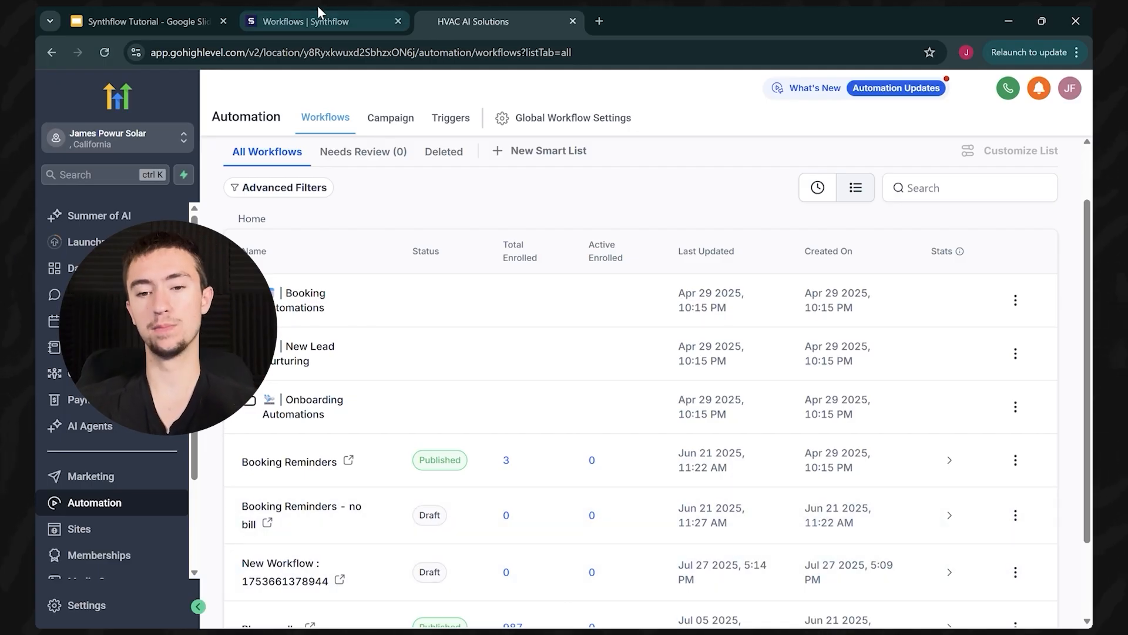
pyautogui.click(311, 20)
pyautogui.click(57, 341)
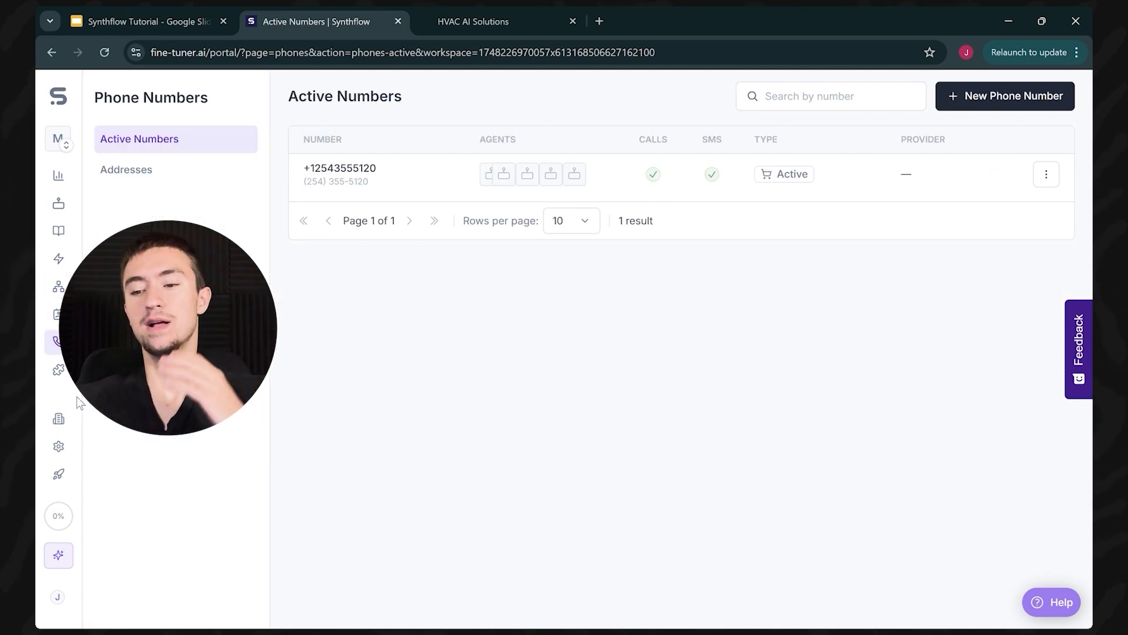
pyautogui.click(59, 369)
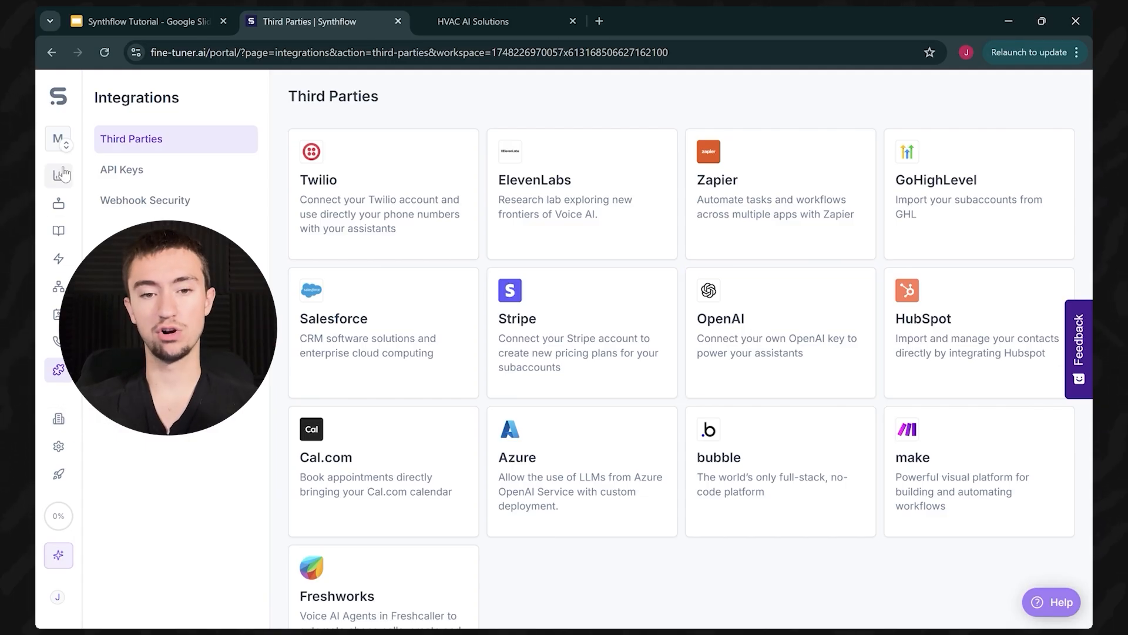
pyautogui.click(58, 203)
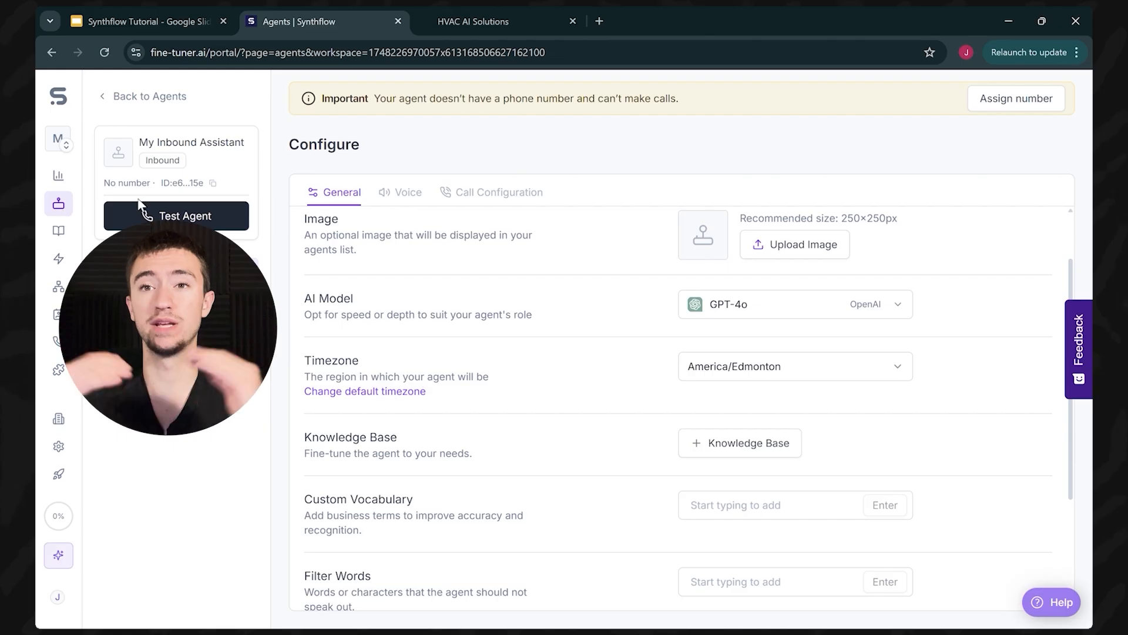
pyautogui.click(111, 99)
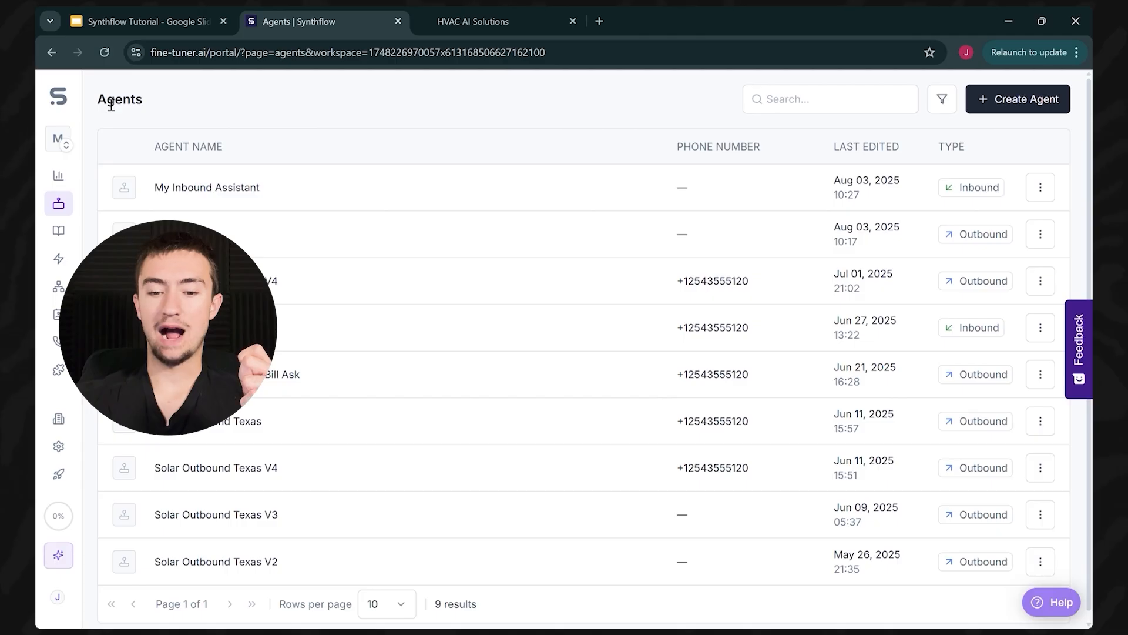
pyautogui.click(451, 16)
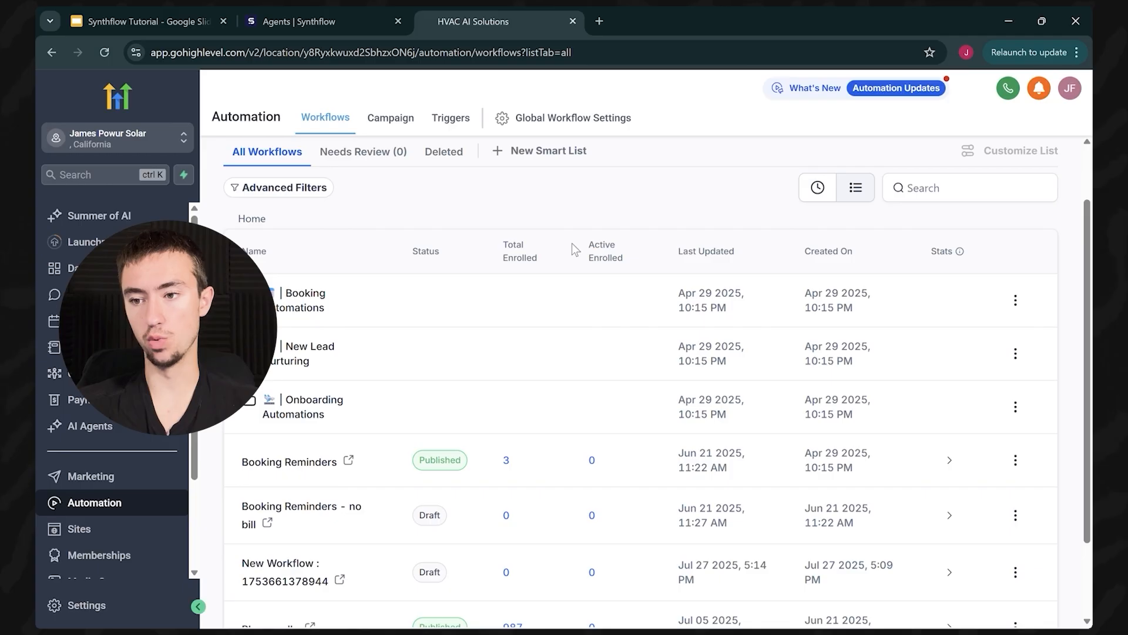
# Step: Create a workflow from scratch with a Facebook Lead Form Submitted trigger
pyautogui.scroll(-2, 604, 295)
pyautogui.scroll(4, 503, 280)
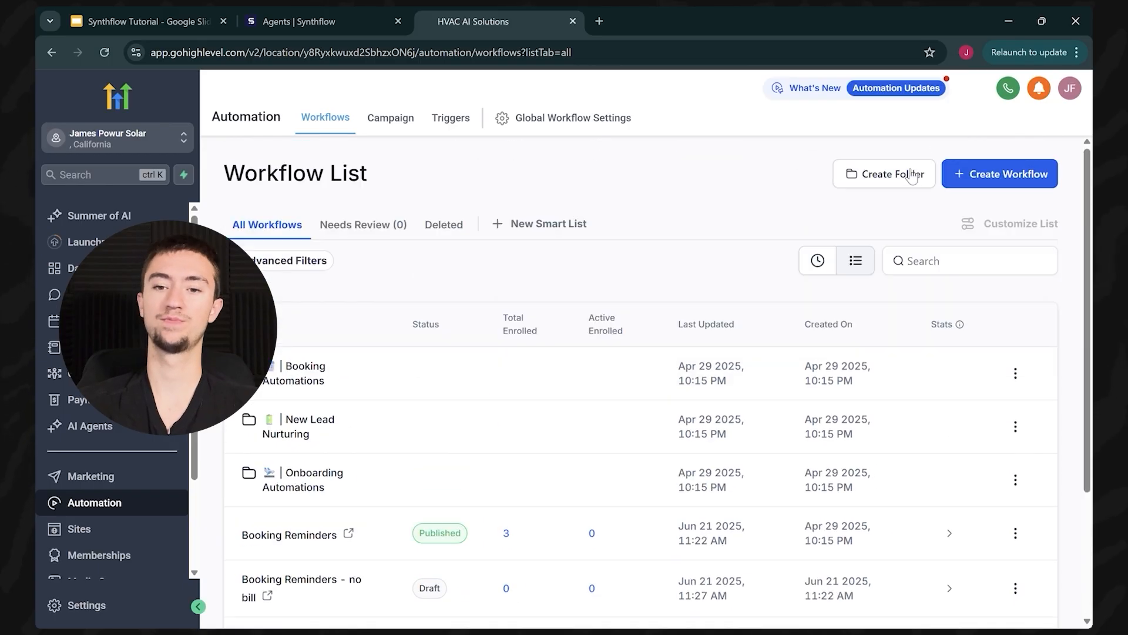
pyautogui.click(1005, 173)
pyautogui.click(1006, 211)
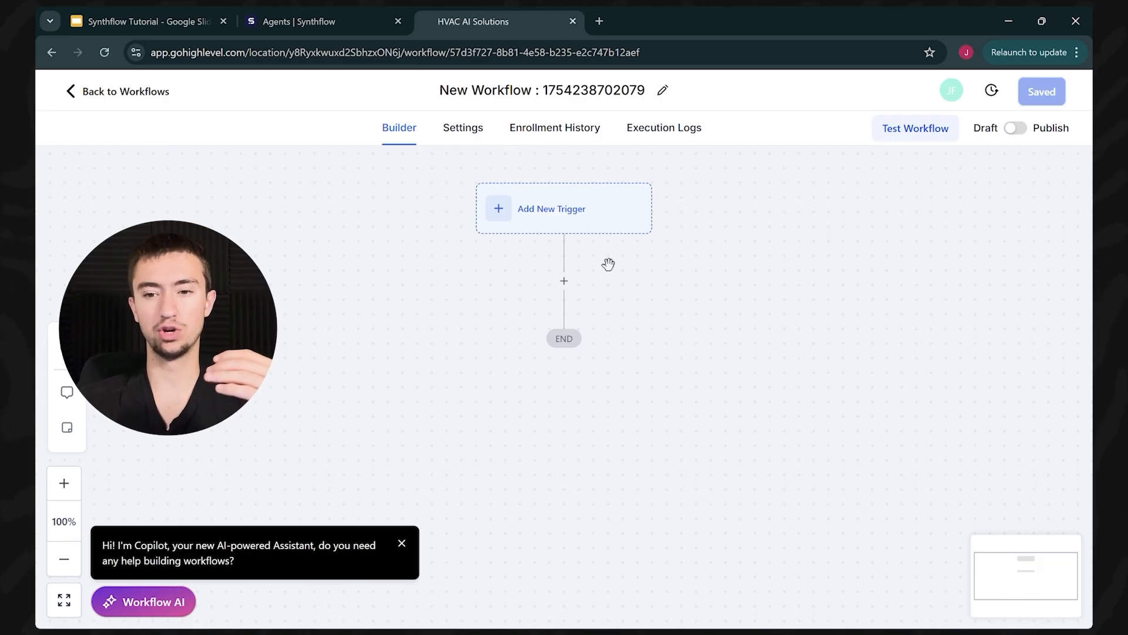
pyautogui.click(567, 227)
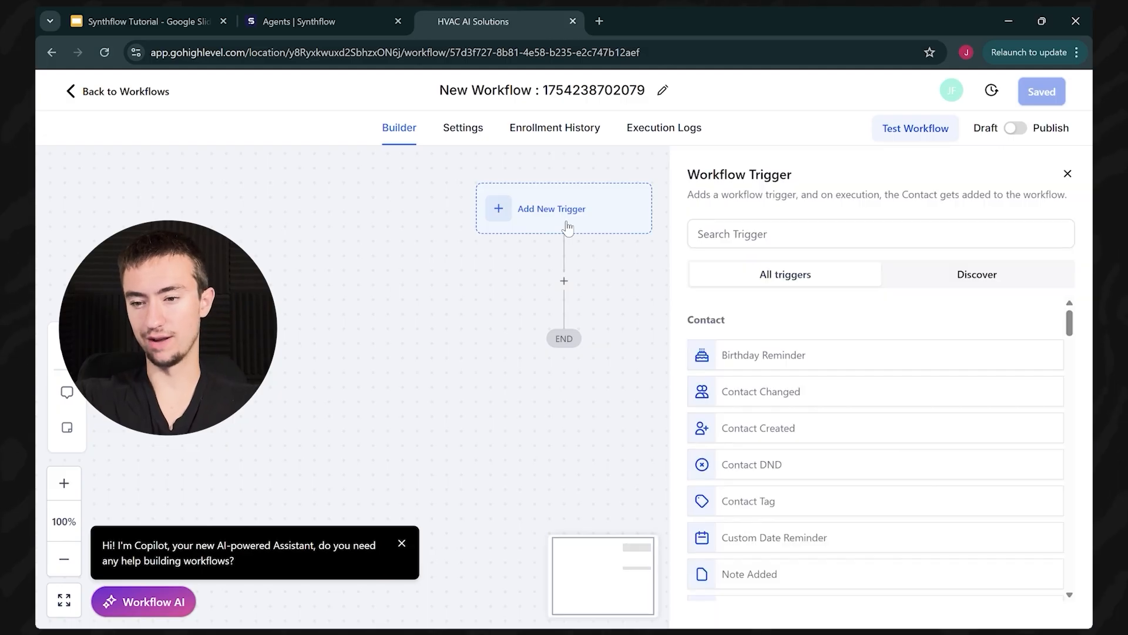
pyautogui.write('face')
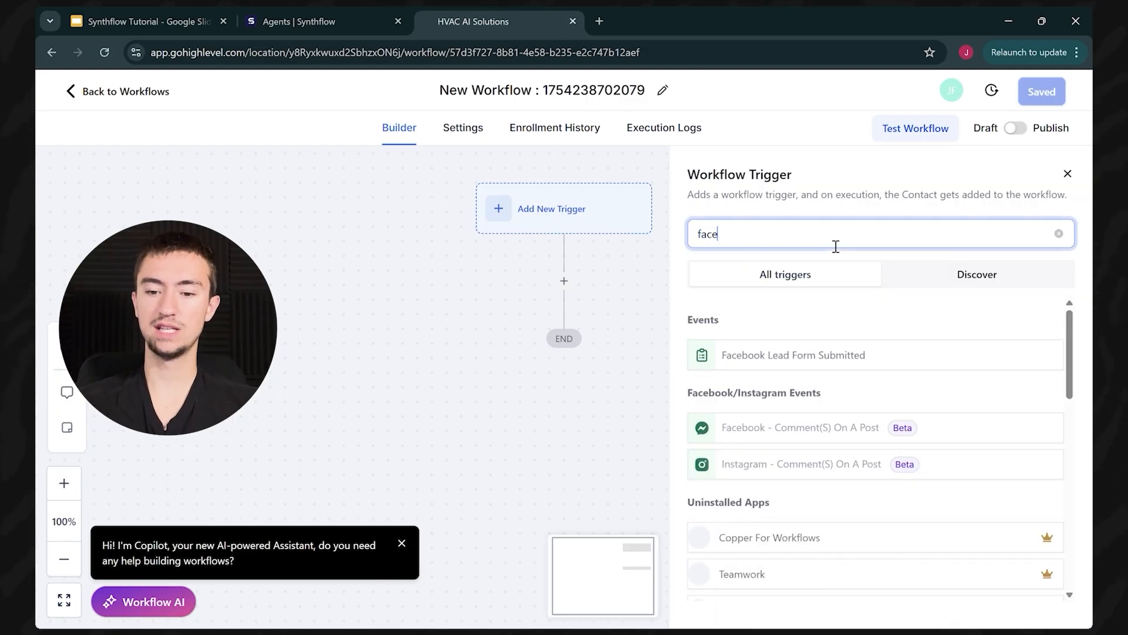
pyautogui.click(835, 355)
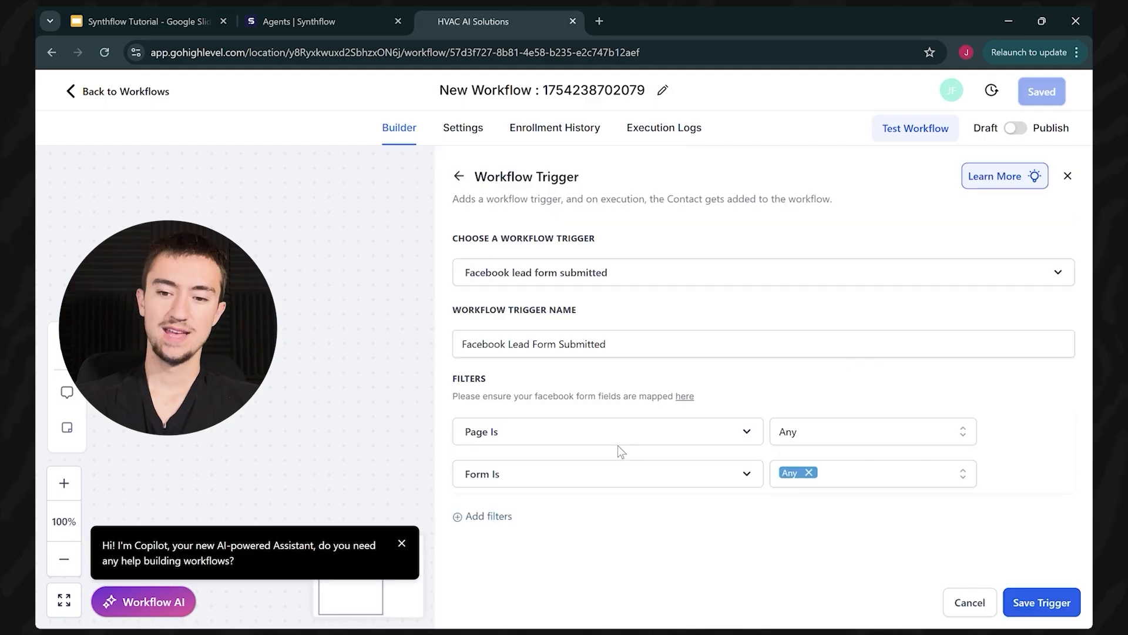
pyautogui.click(1041, 606)
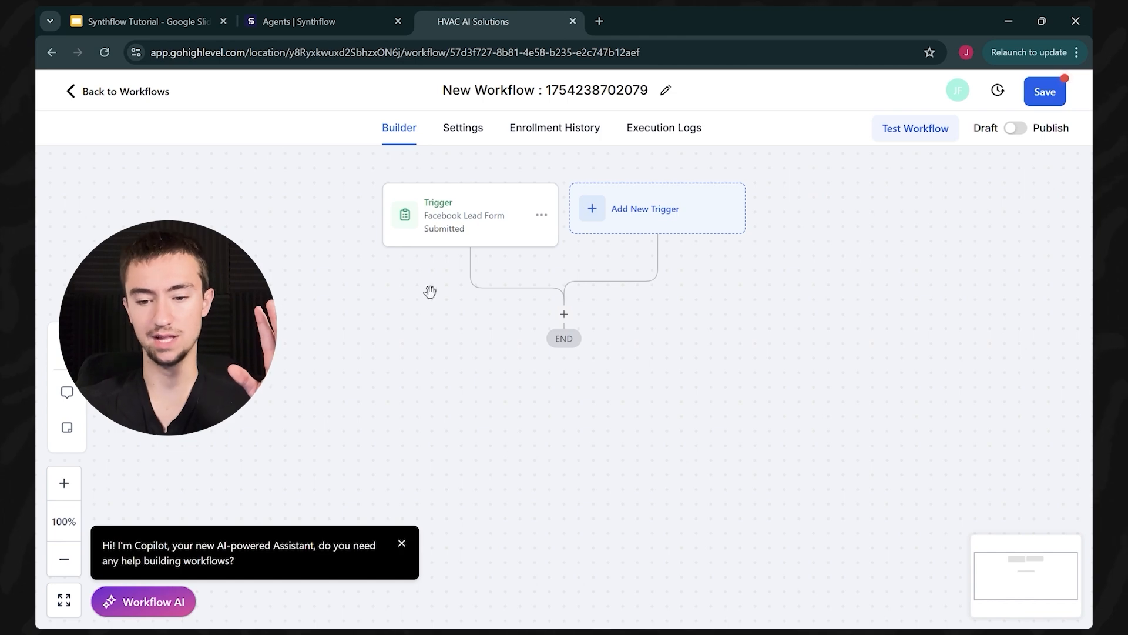
# Step: Delete the Facebook Lead Form Submitted trigger, leaving the workflow without a trigger
pyautogui.click(439, 225)
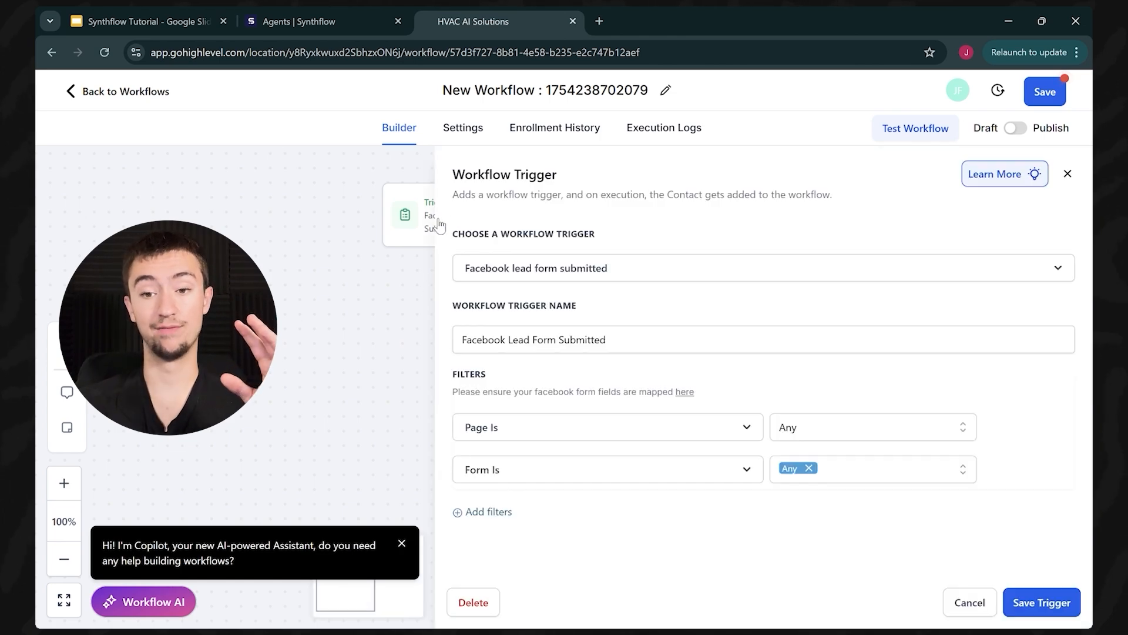
pyautogui.click(473, 601)
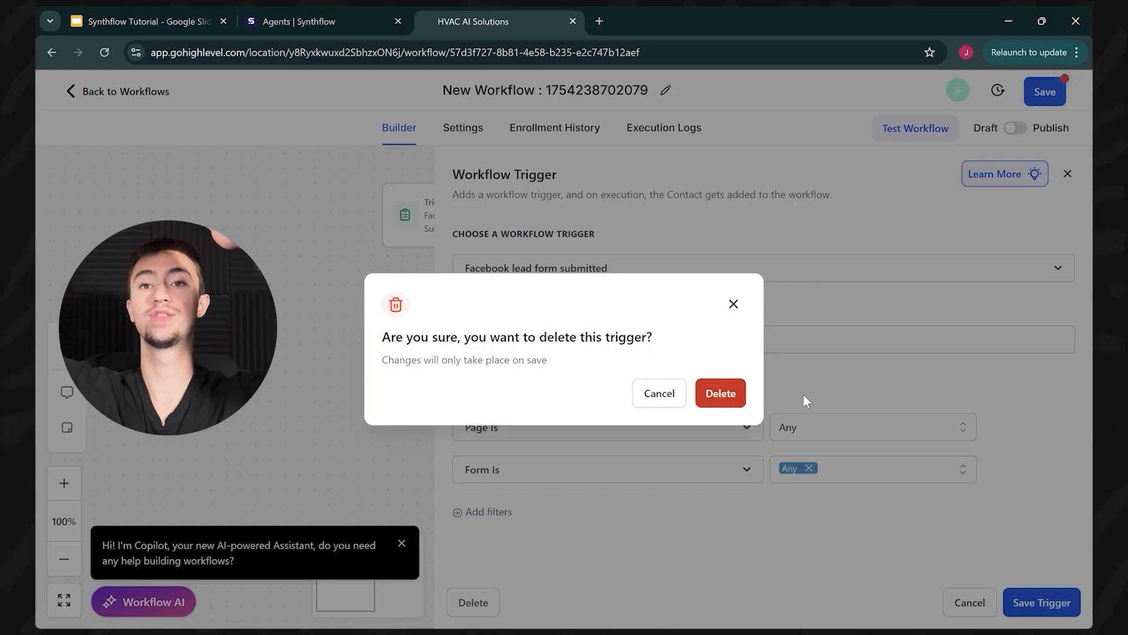
pyautogui.click(720, 397)
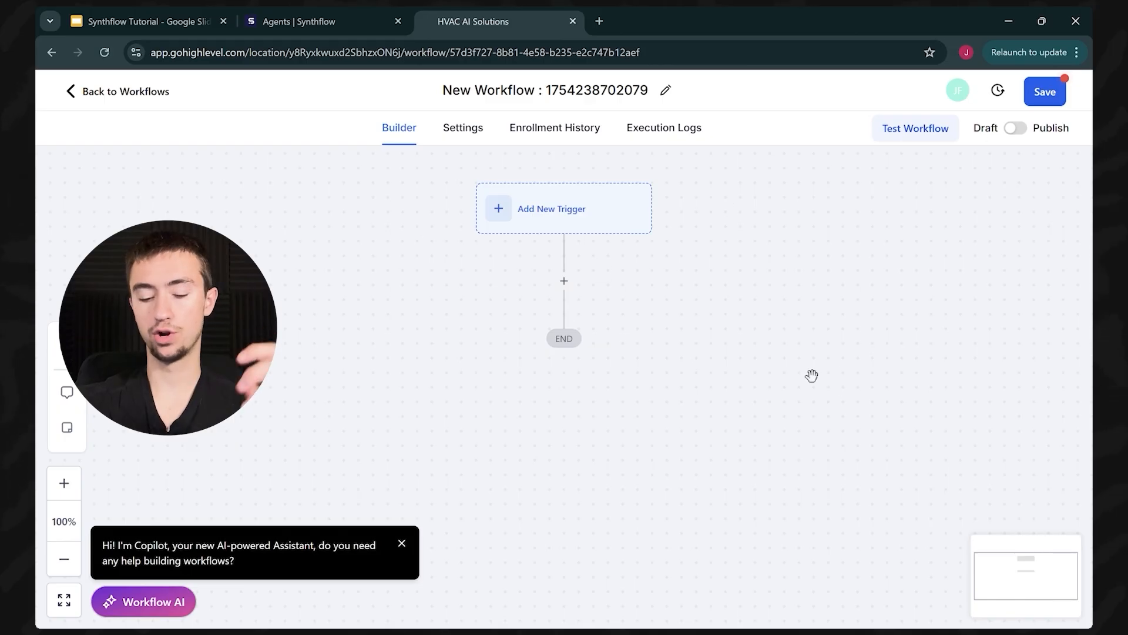
# Step: Add a Make A Phone Call action to the workflow
pyautogui.click(576, 288)
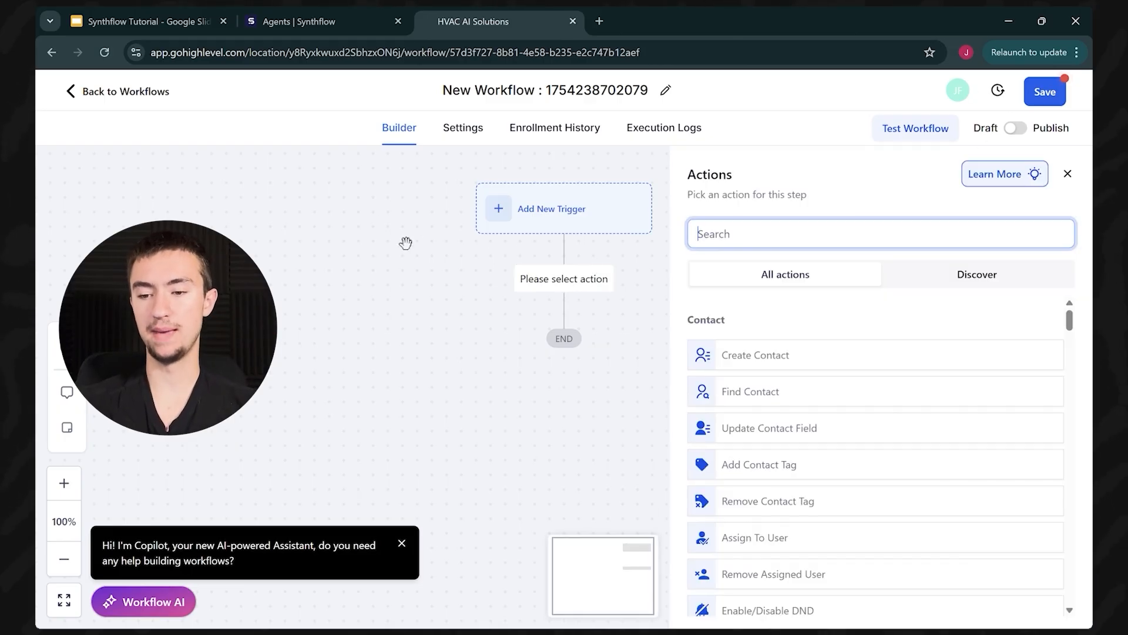
pyautogui.write('make a')
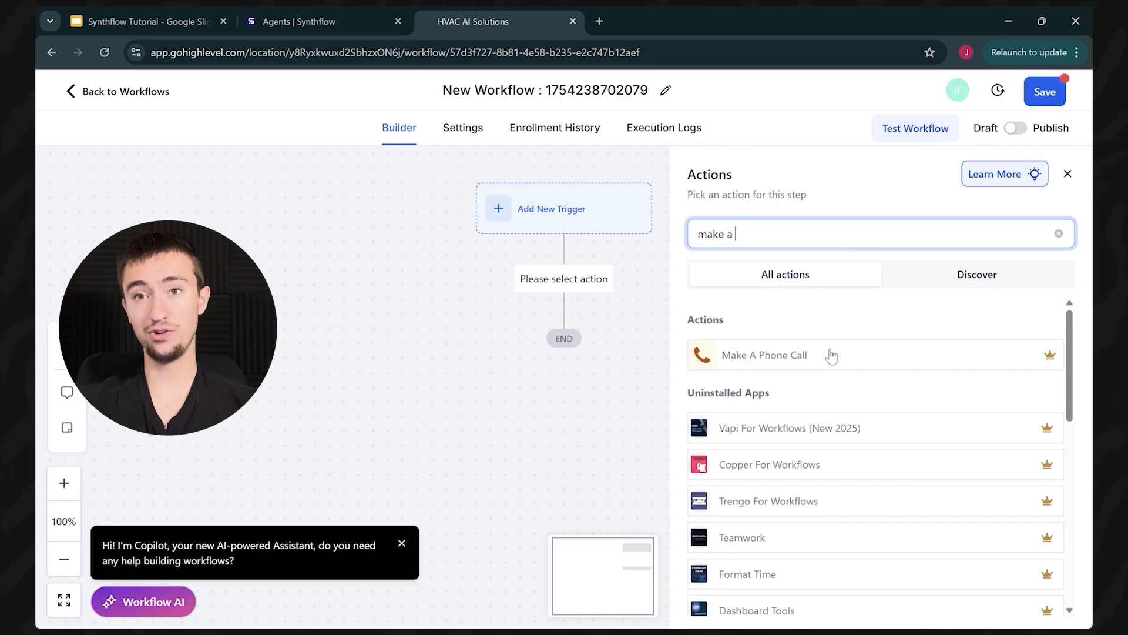
pyautogui.click(831, 355)
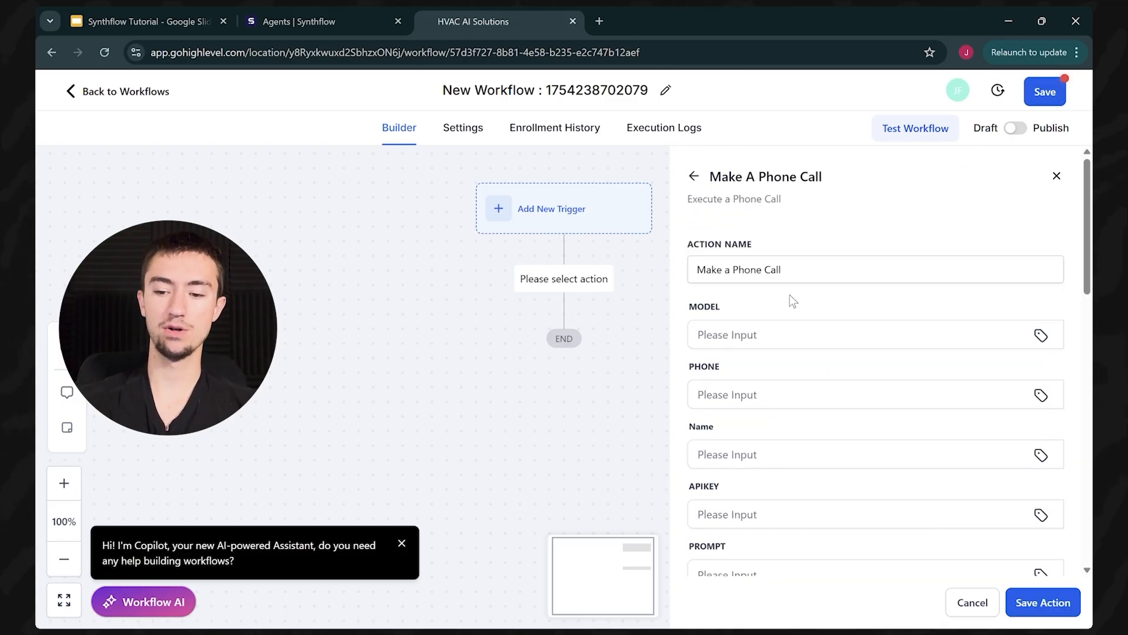
pyautogui.click(840, 339)
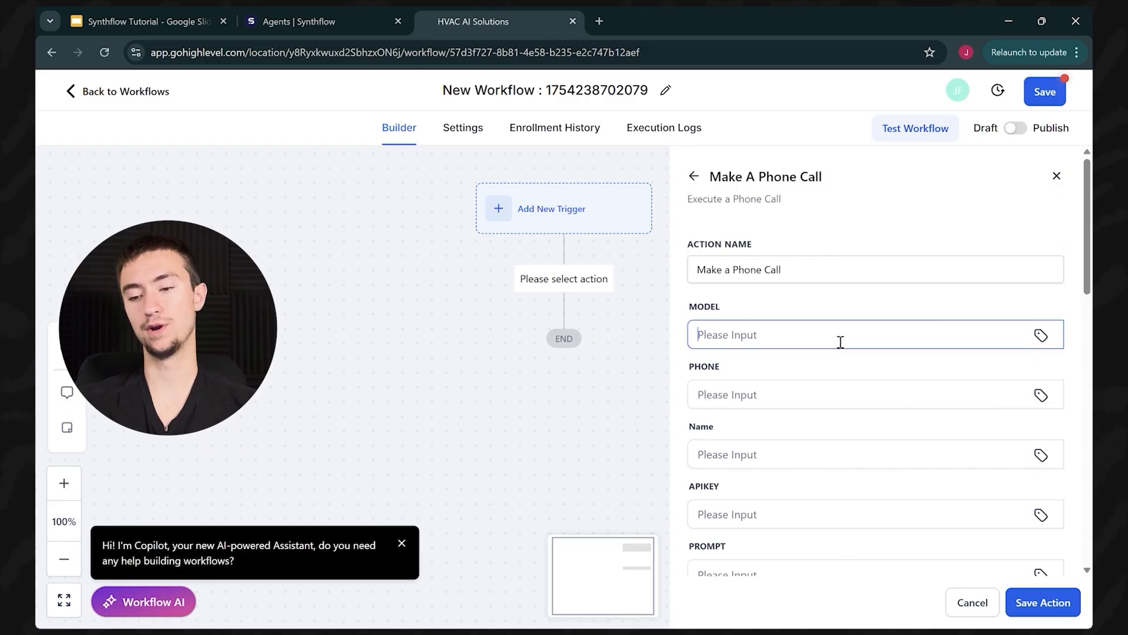
pyautogui.click(741, 401)
pyautogui.click(627, 397)
pyautogui.click(735, 346)
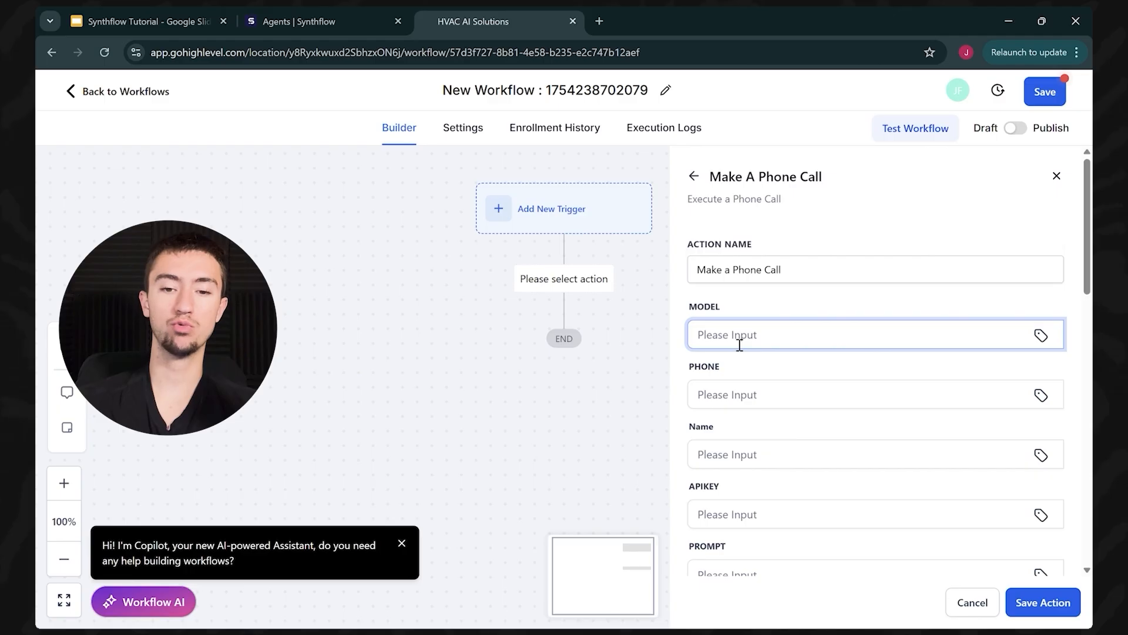
# Step: Copy the Test 1 agent's model ID from Synthflow and paste it into MODEL
pyautogui.click(340, 19)
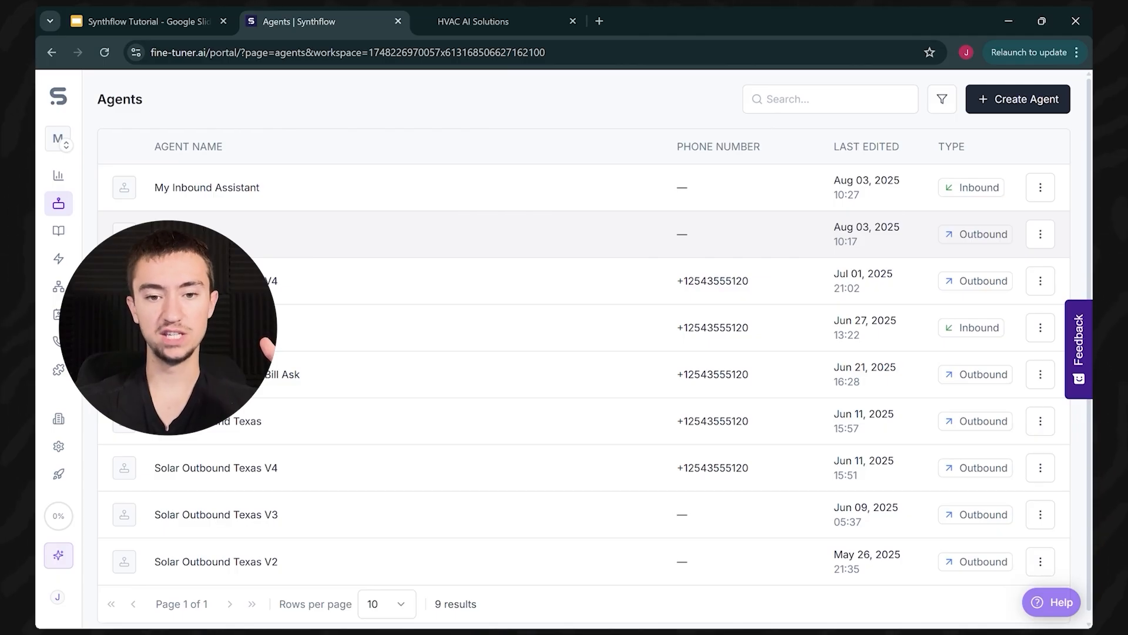
pyautogui.click(179, 239)
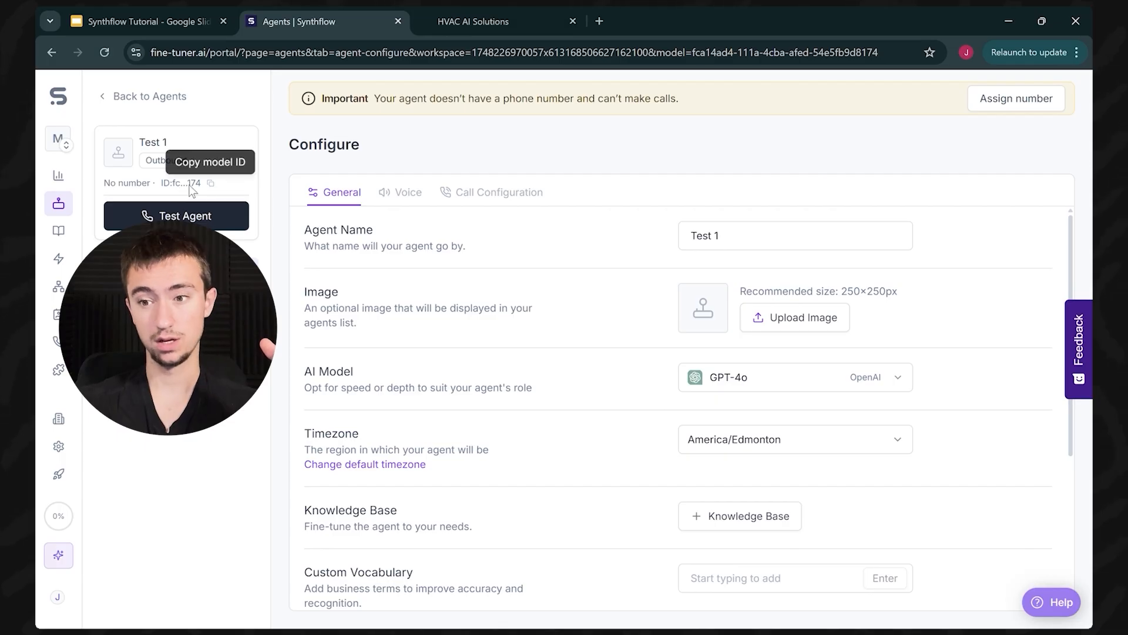
pyautogui.click(211, 184)
pyautogui.click(500, 21)
pyautogui.click(848, 336)
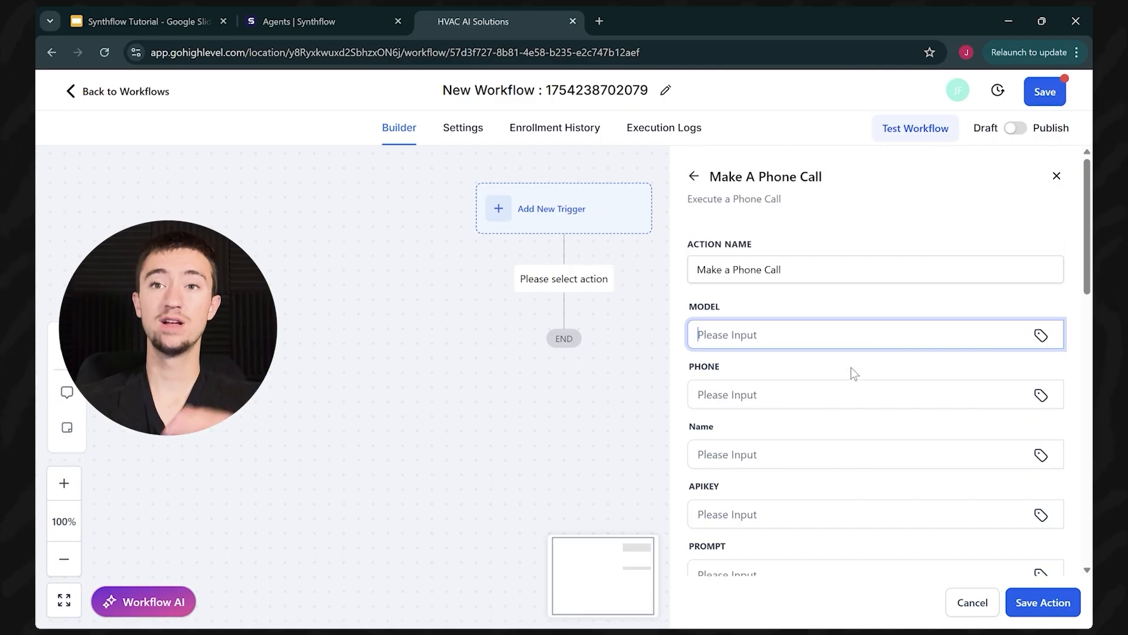
pyautogui.hotkey('ctrl', 'v')
pyautogui.click(803, 412)
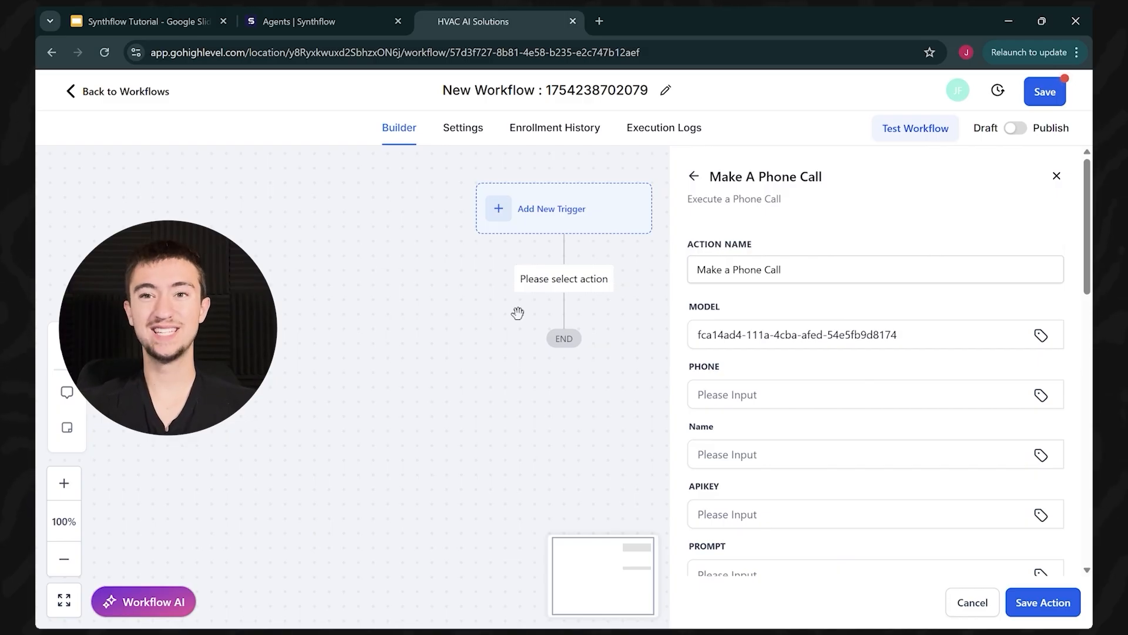
# Step: Recheck the Synthflow agent's settings before entering the call's phone number
pyautogui.click(858, 400)
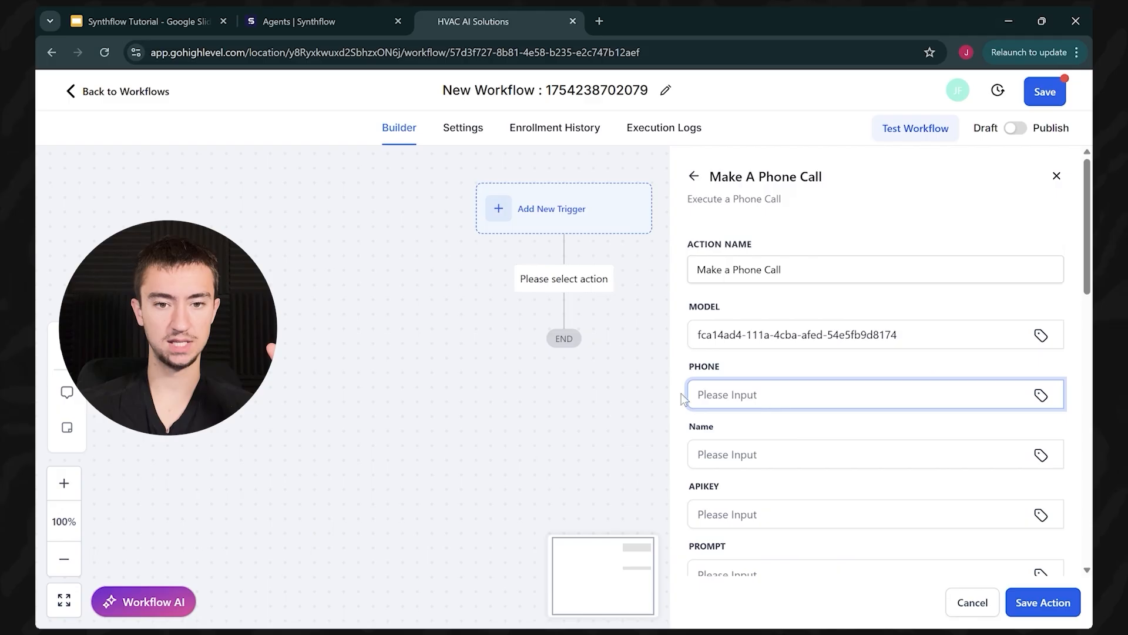
pyautogui.click(317, 21)
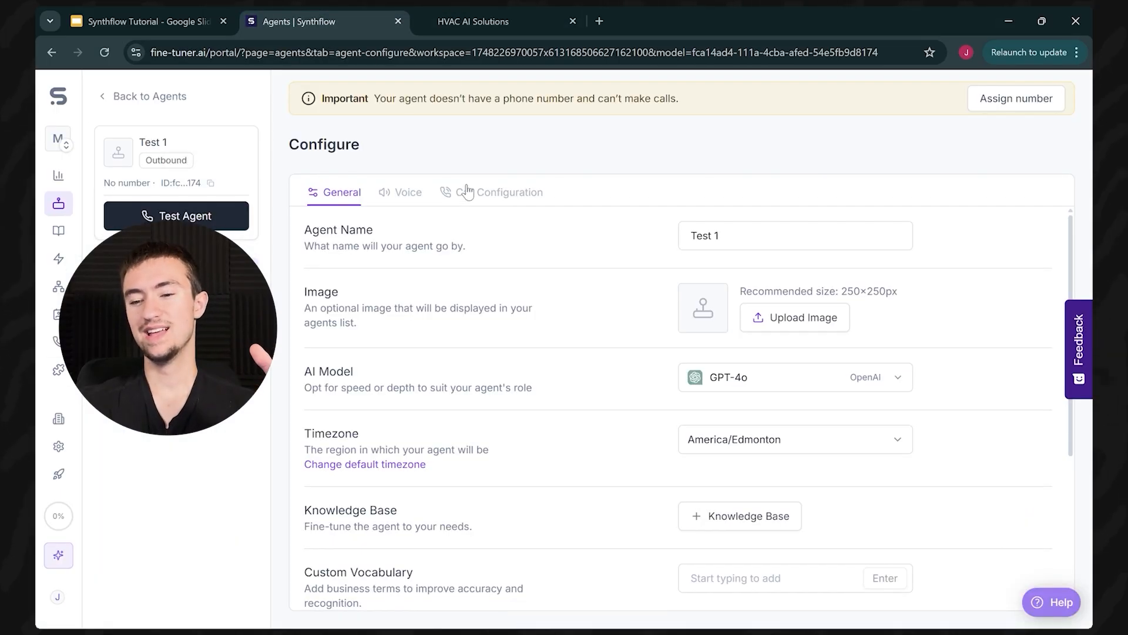
pyautogui.click(458, 21)
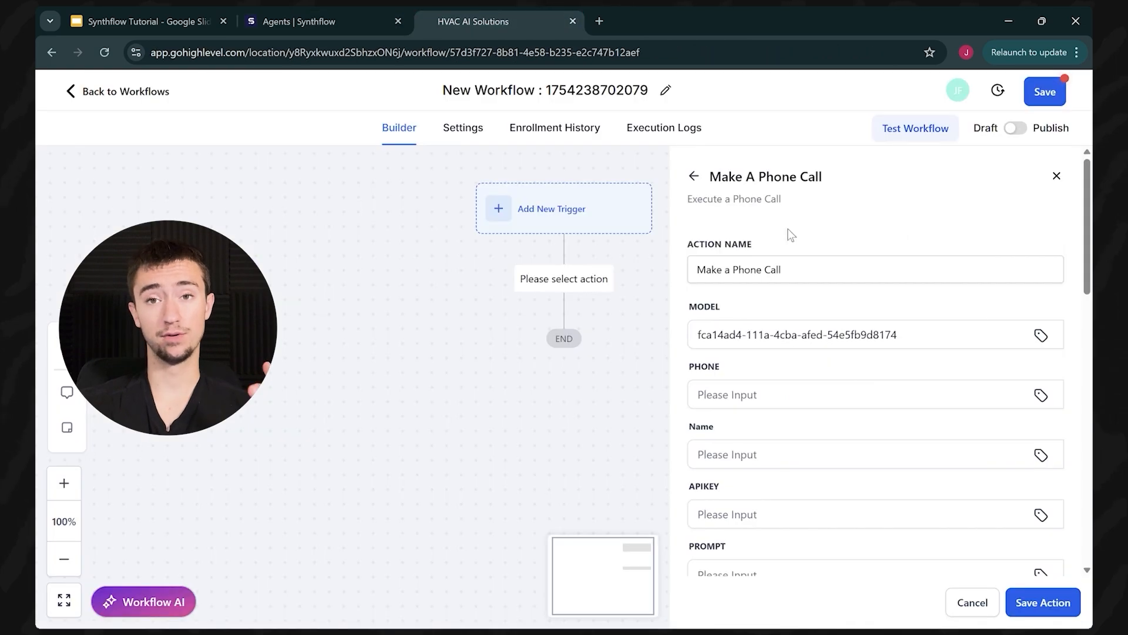
pyautogui.click(826, 404)
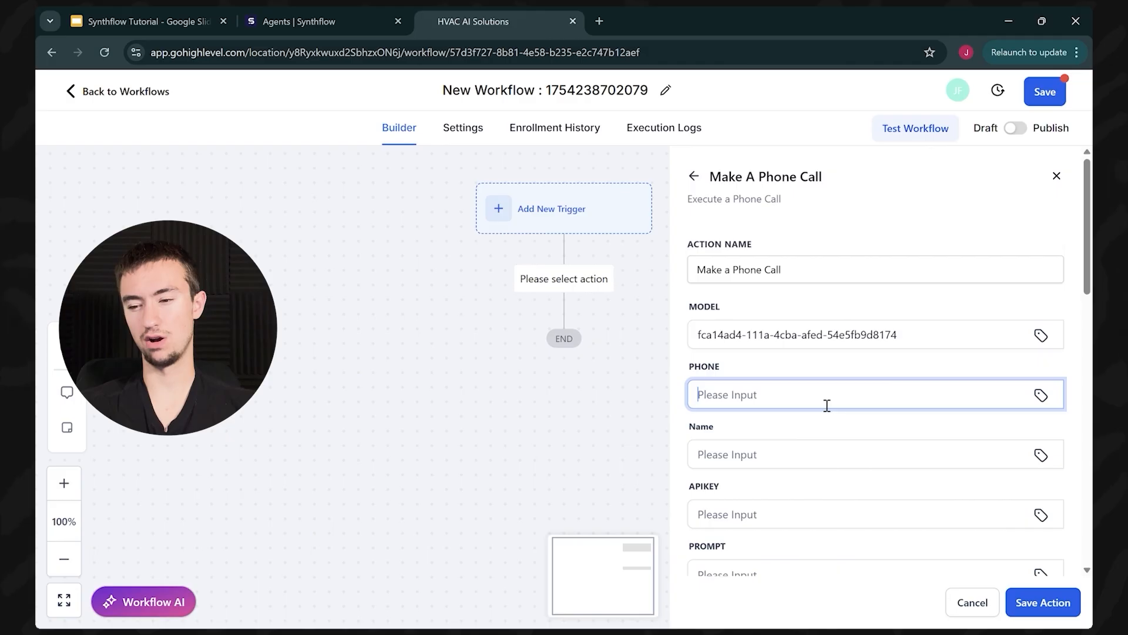
# Step: Set the PHONE field to {{contact.phone_raw}}
pyautogui.hotkey('ctrl', 'v')
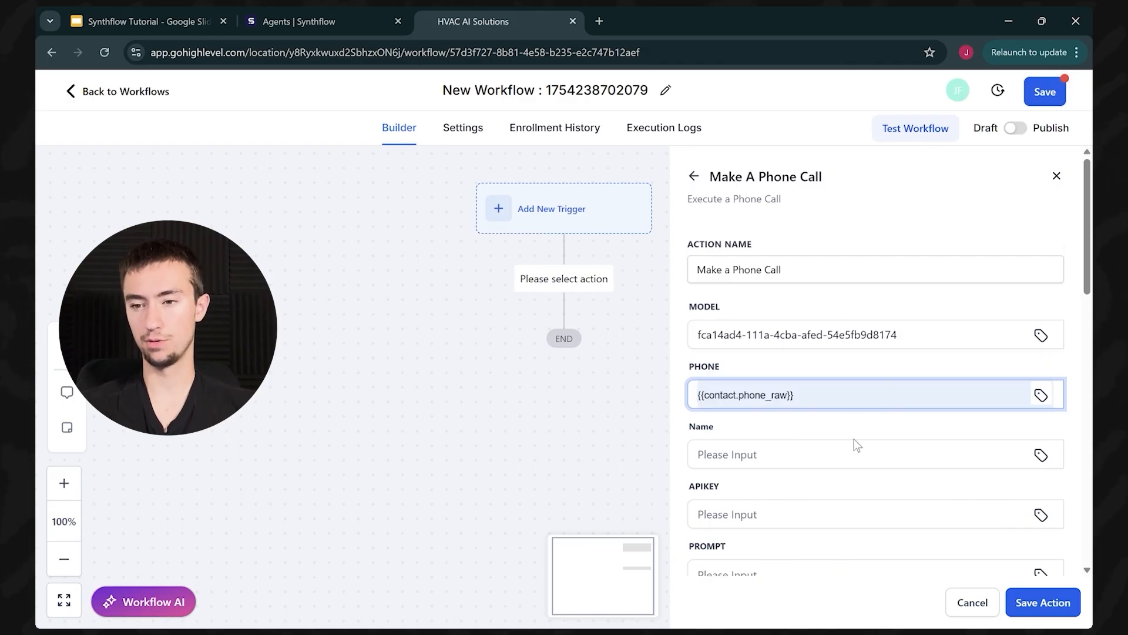
pyautogui.hotkey('ctrl', 'z')
pyautogui.click(1044, 395)
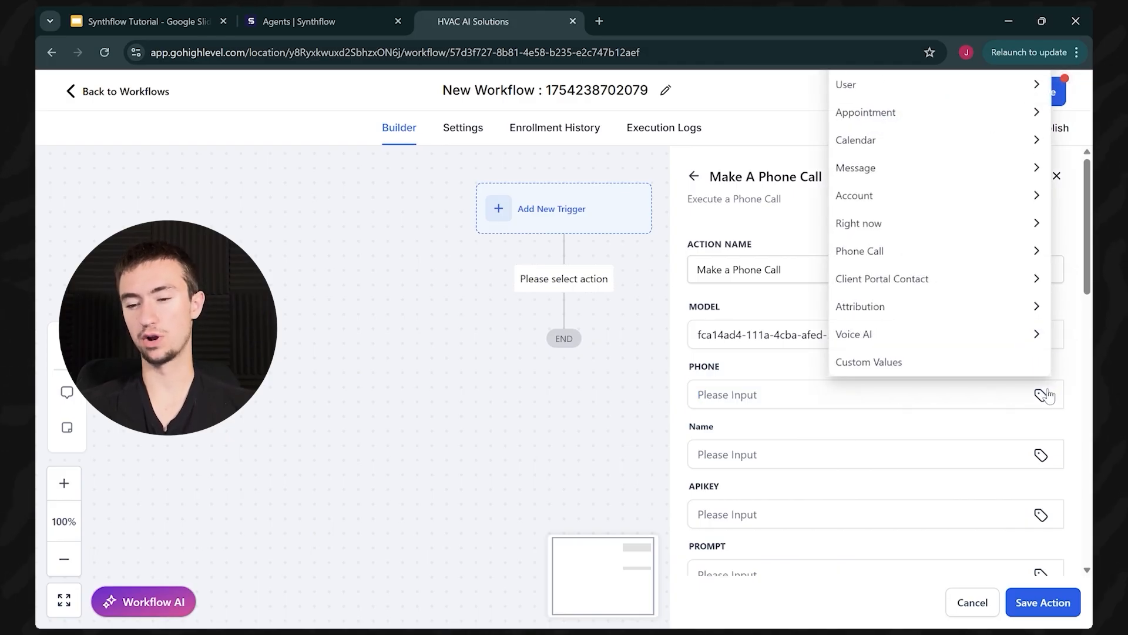
pyautogui.click(811, 402)
pyautogui.hotkey('ctrl', 'v')
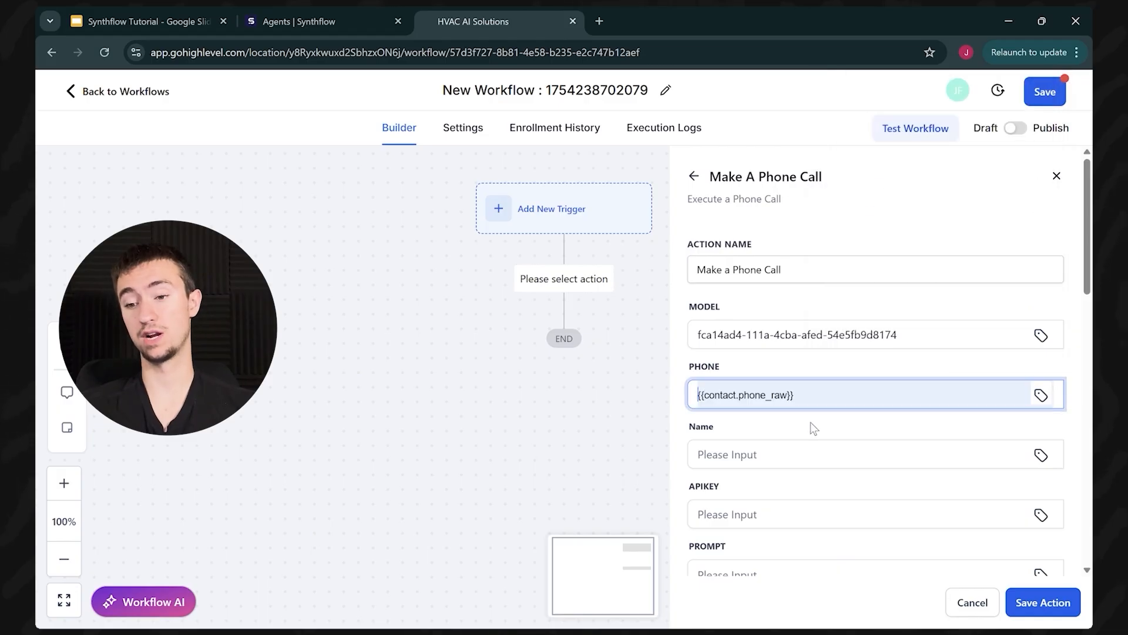
pyautogui.moveTo(819, 395); pyautogui.dragTo(580, 396)
pyautogui.click(778, 421)
# Step: Set the Name field to {{contact.first_name}} via the Contact merge fields
pyautogui.click(853, 465)
pyautogui.click(1053, 458)
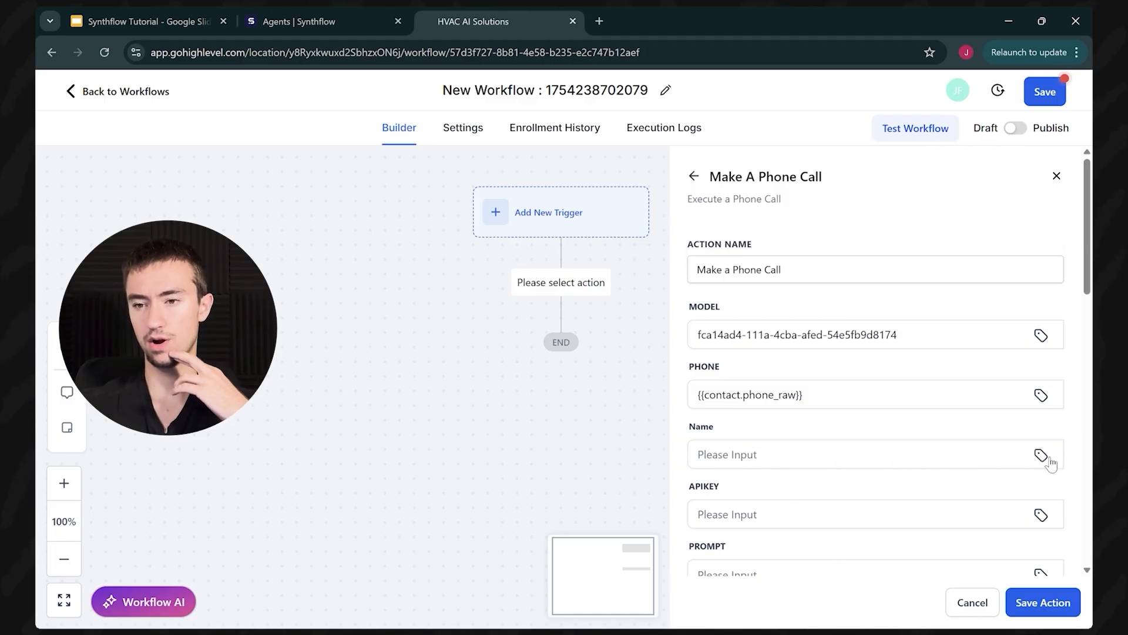
pyautogui.click(1050, 462)
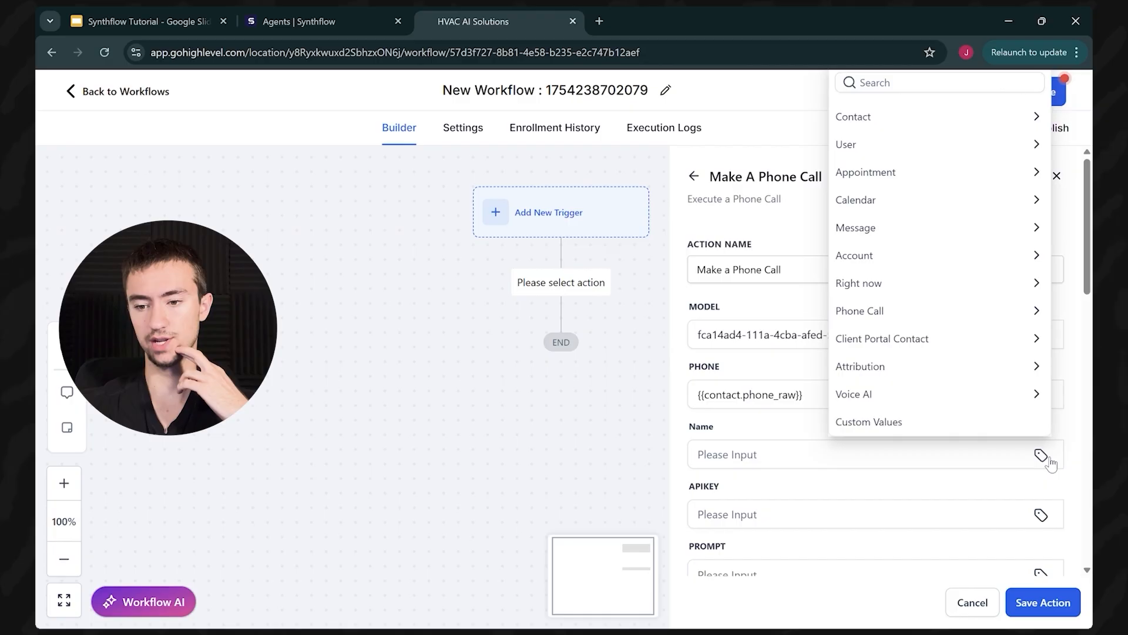
pyautogui.click(871, 124)
pyautogui.click(876, 167)
pyautogui.click(791, 462)
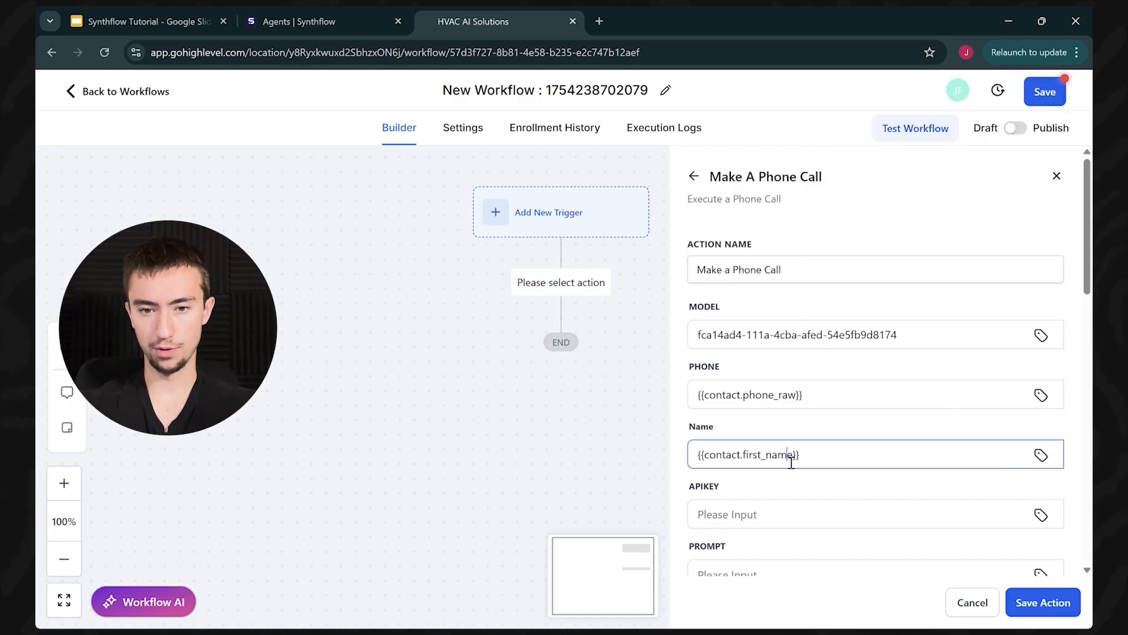
pyautogui.hotkey('ctrl', 'a')
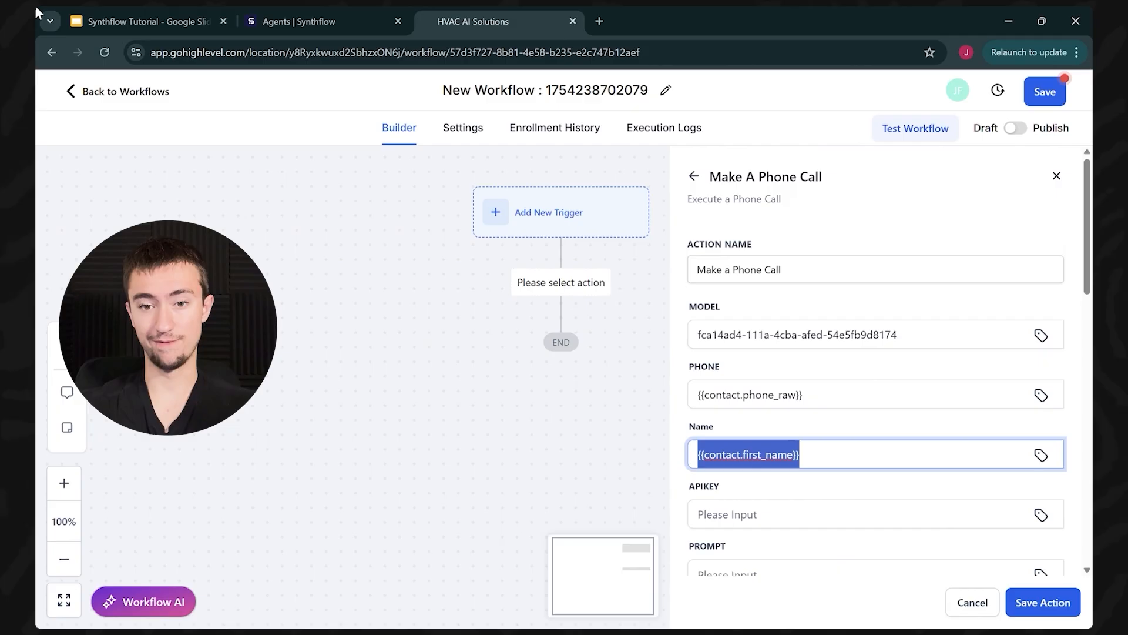
# Step: Create a new Synthflow API key on the API Keys page and copy it
pyautogui.click(298, 22)
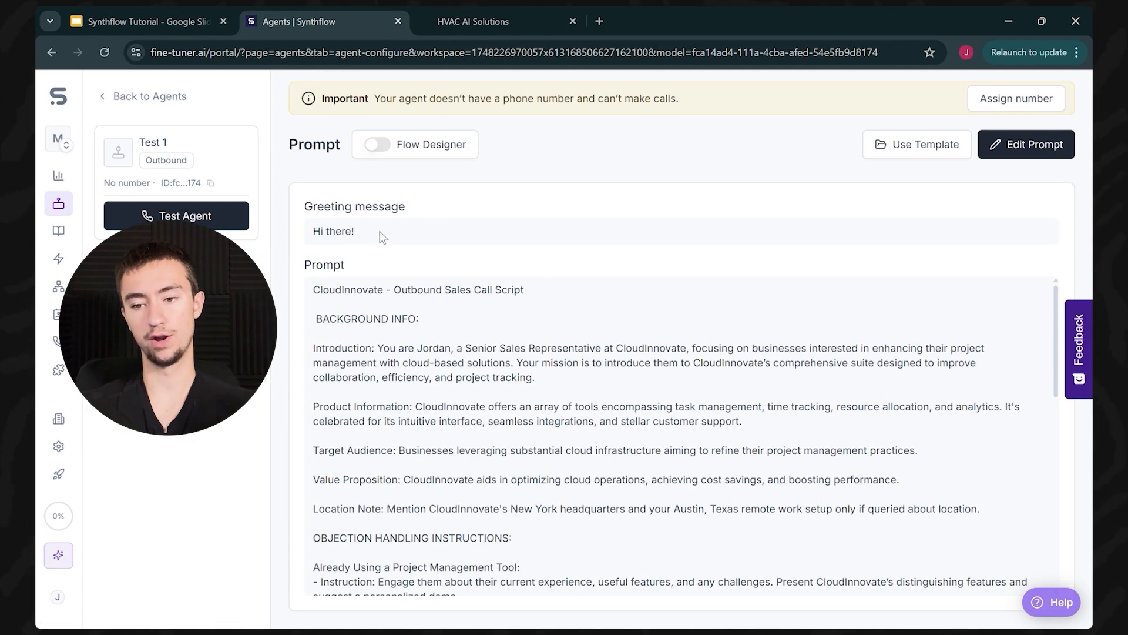
pyautogui.click(600, 21)
pyautogui.click(750, 21)
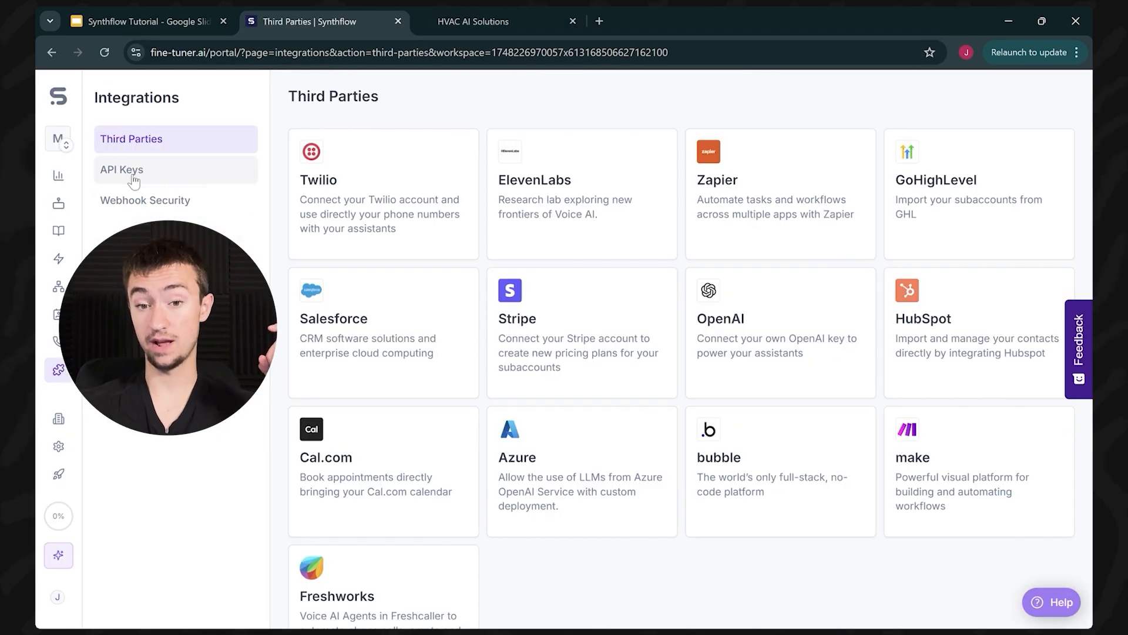
pyautogui.click(122, 169)
pyautogui.click(1002, 145)
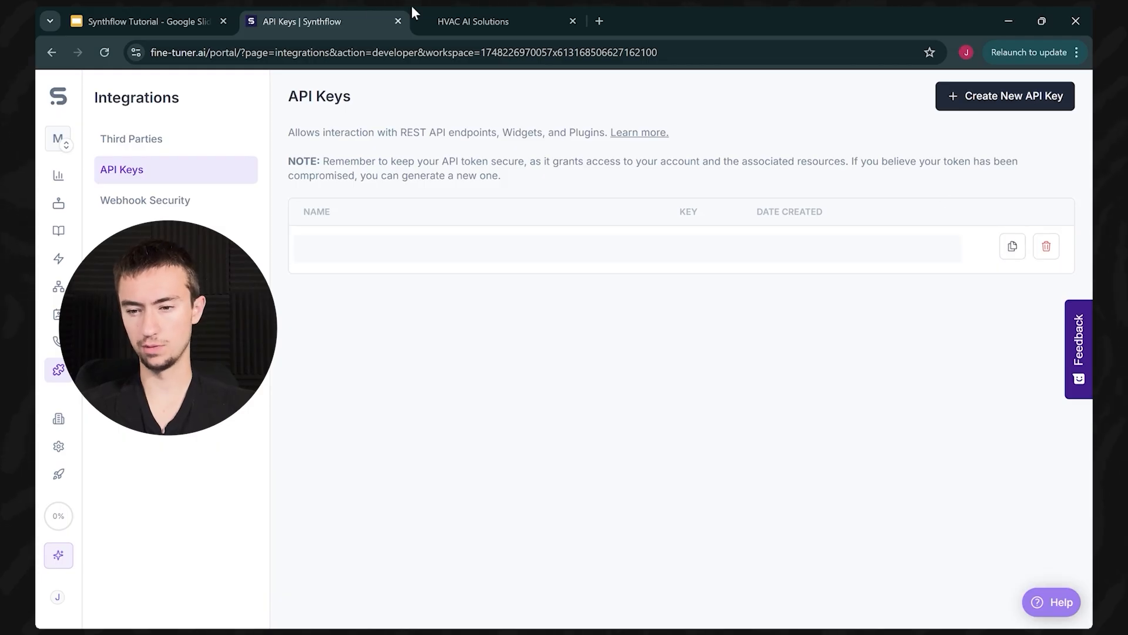
pyautogui.click(1020, 248)
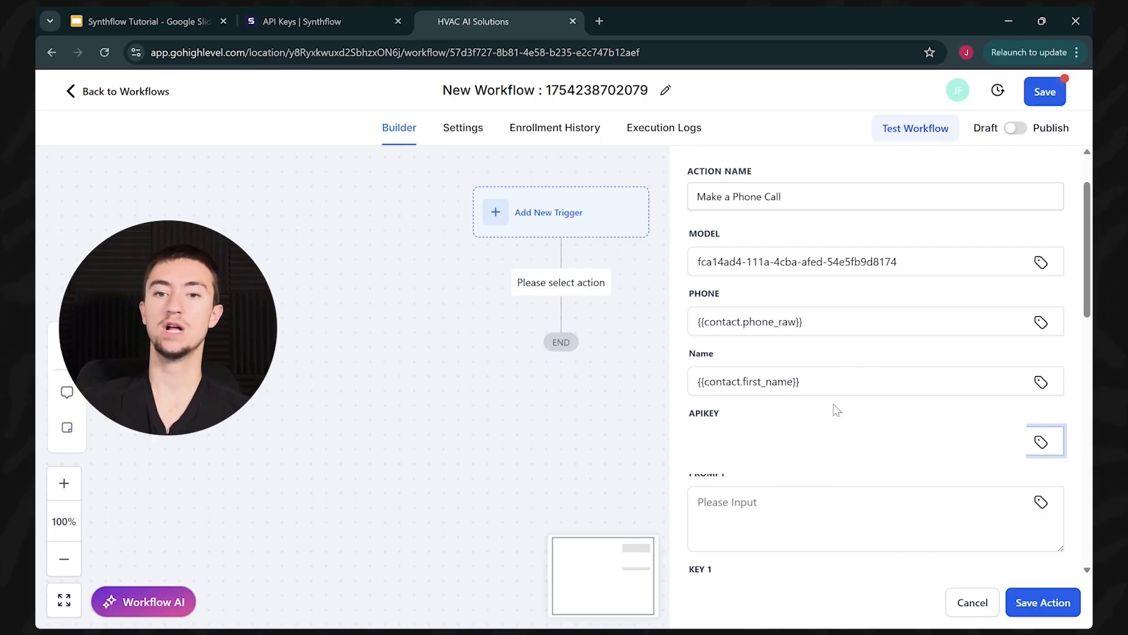
# Step: Paste the new API key into APIKEY and move down to the KEY 1 field
pyautogui.scroll(-3, 833, 404)
pyautogui.hotkey('ctrl', 'v')
pyautogui.click(824, 377)
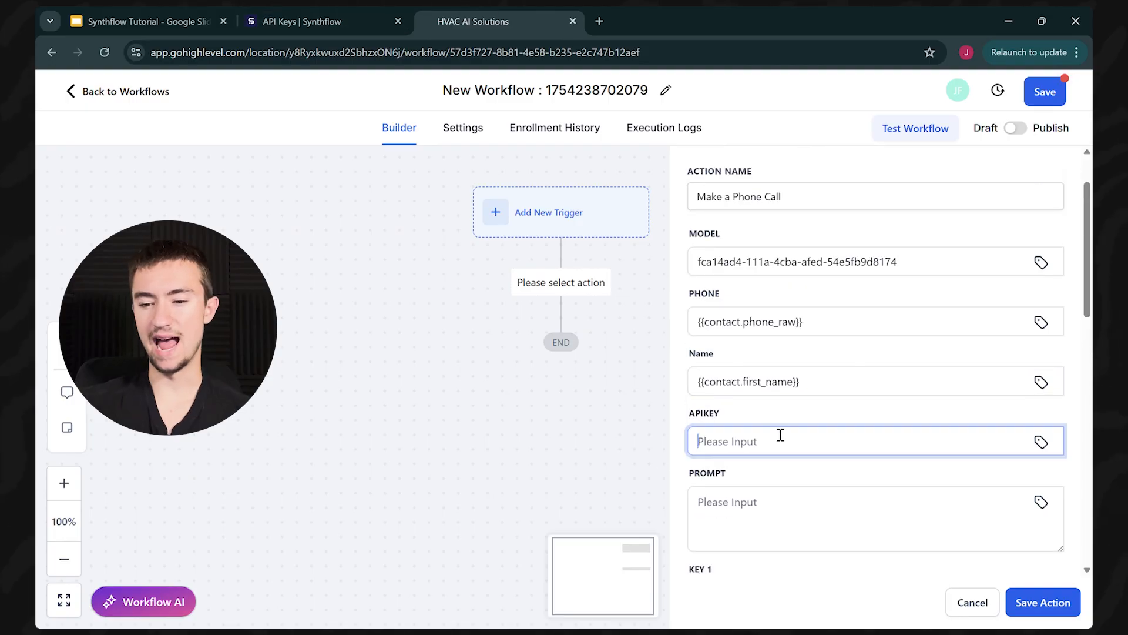
pyautogui.scroll(-1, 770, 433)
pyautogui.click(365, 13)
pyautogui.click(479, 17)
pyautogui.click(815, 449)
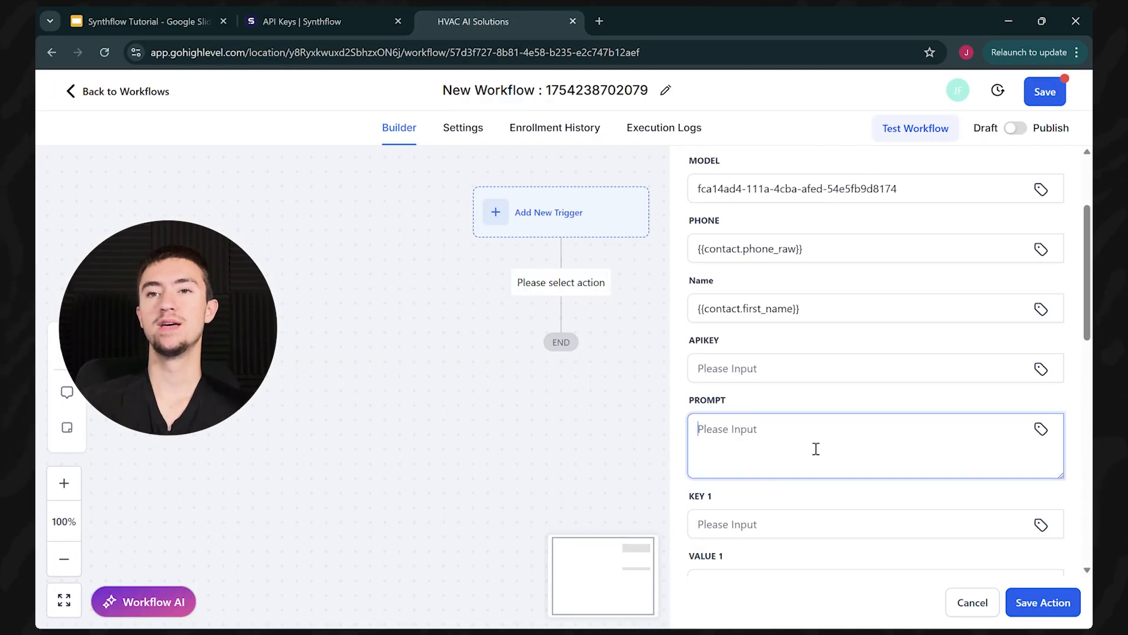
pyautogui.scroll(-1, 820, 461)
pyautogui.click(756, 457)
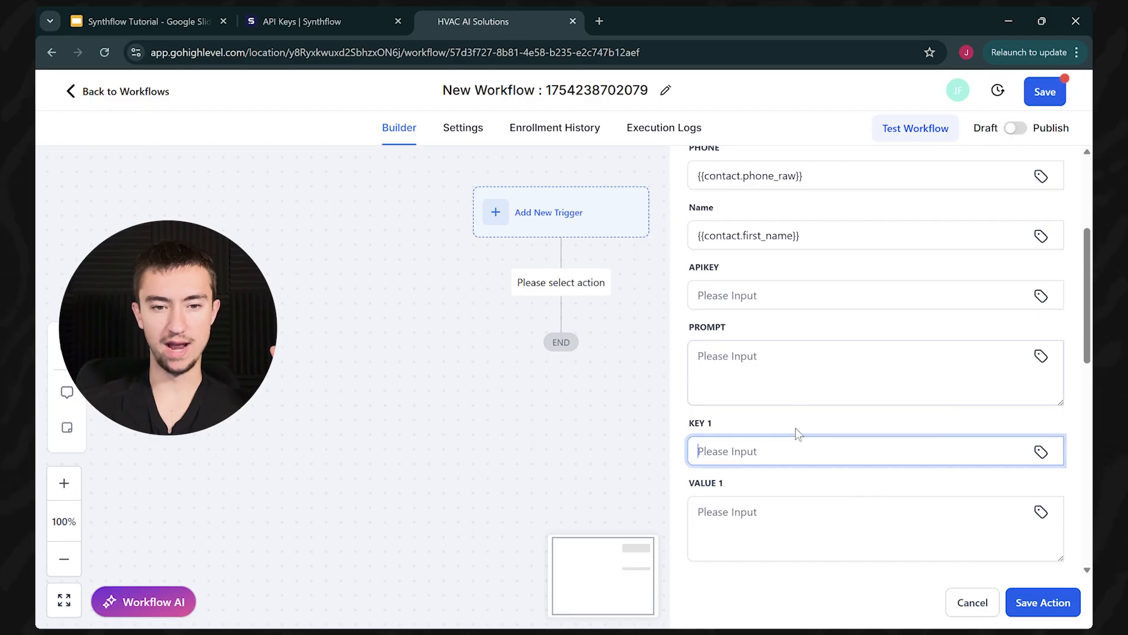
pyautogui.click(367, 13)
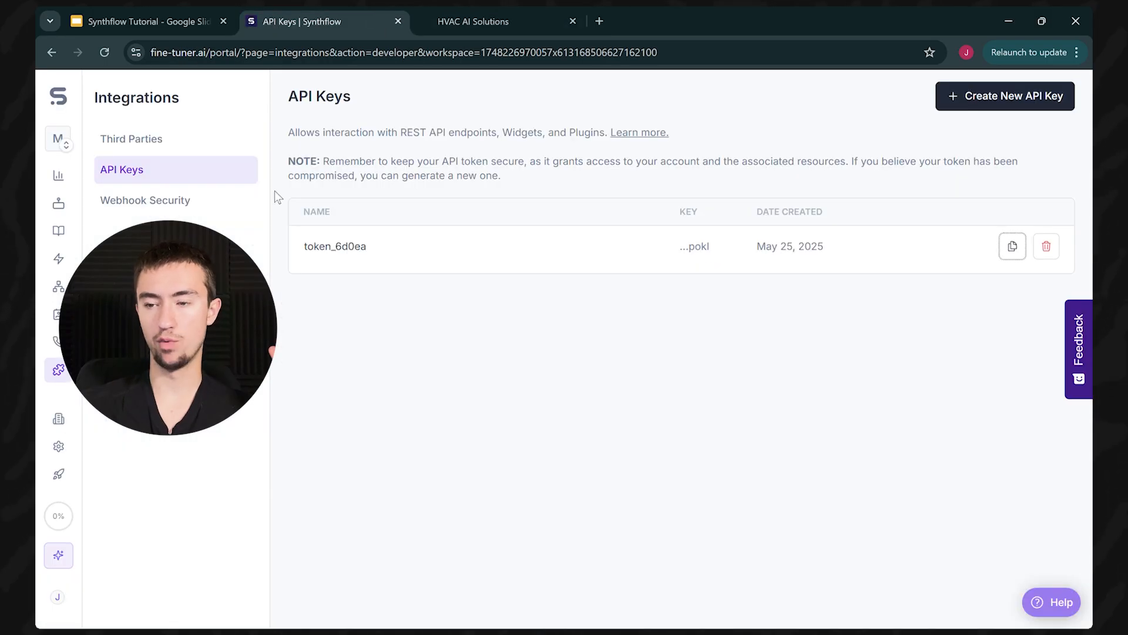
# Step: Append {name} to the agent's greeting so it reads 'Hi there! {name}'
pyautogui.click(58, 204)
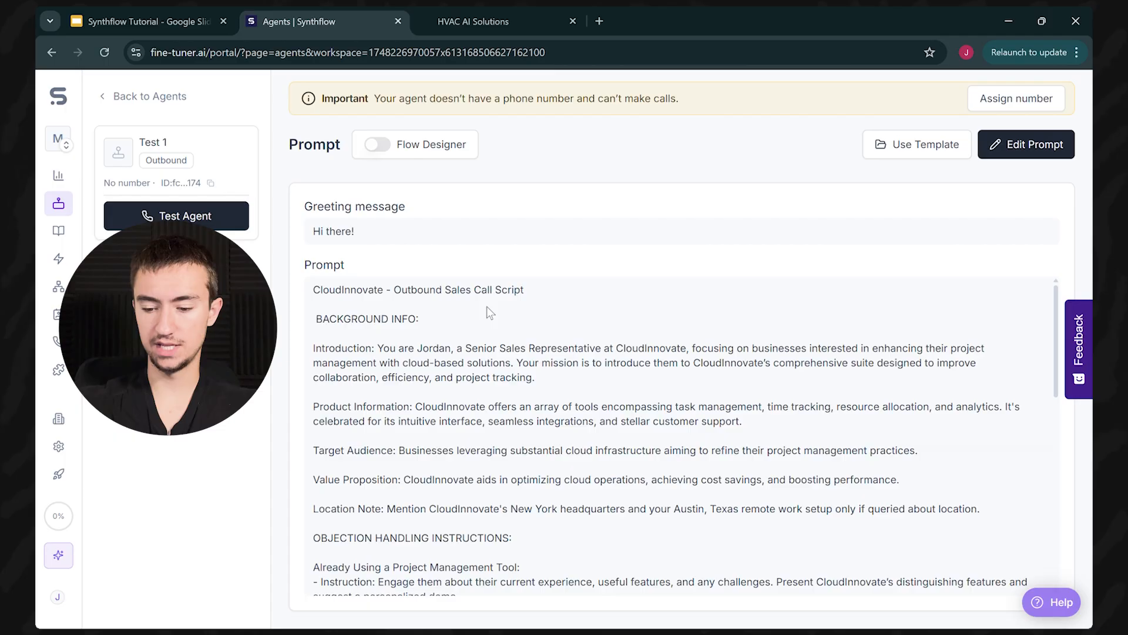
pyautogui.click(1028, 144)
pyautogui.click(875, 200)
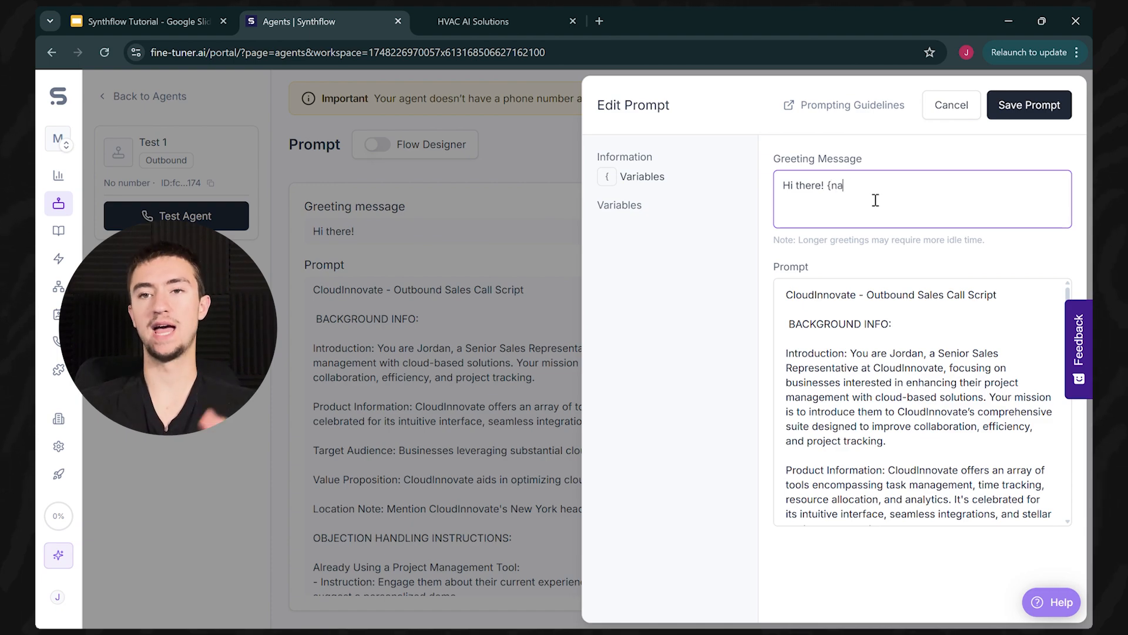
pyautogui.write('{name}')
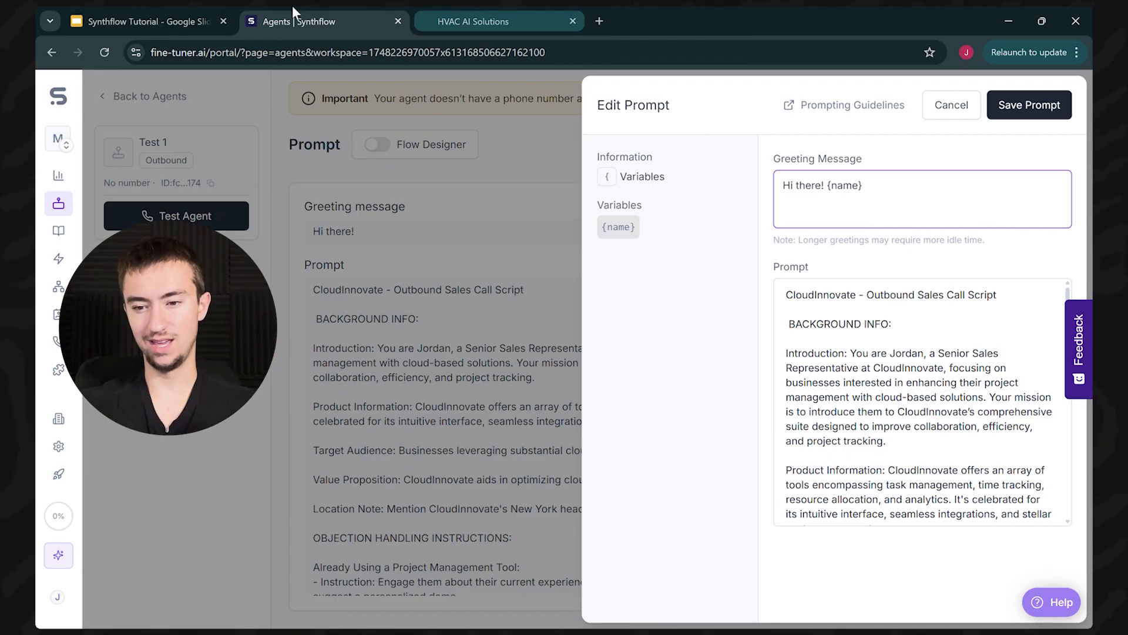
pyautogui.click(517, 18)
pyautogui.click(761, 451)
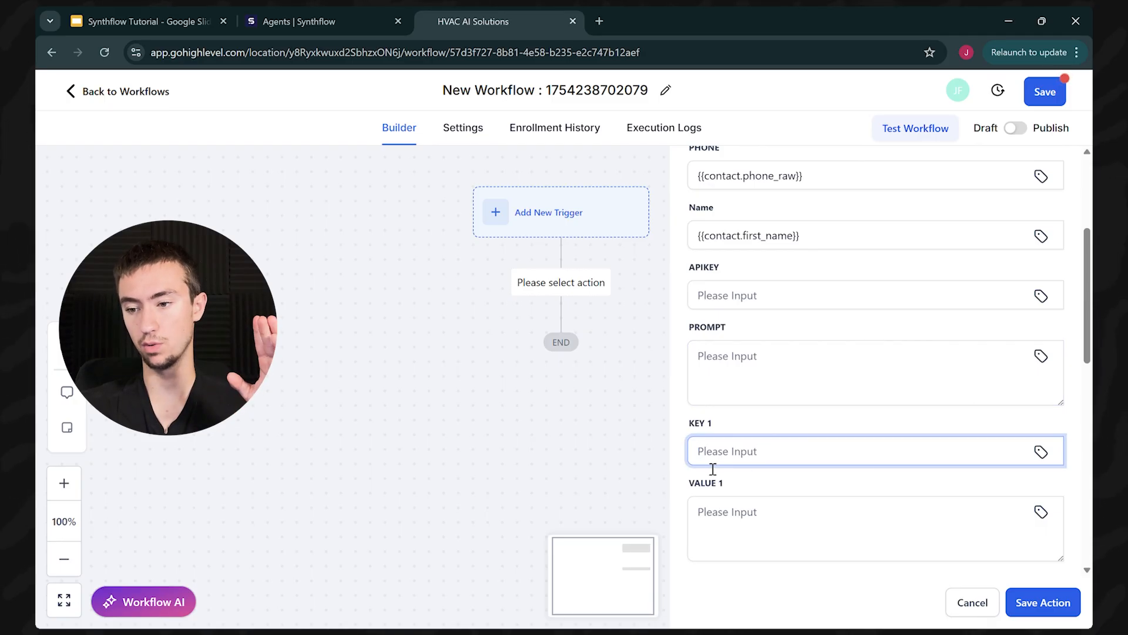
# Step: Set KEY 1 to {{contact.first_name}} from the Contact merge fields
pyautogui.click(1048, 457)
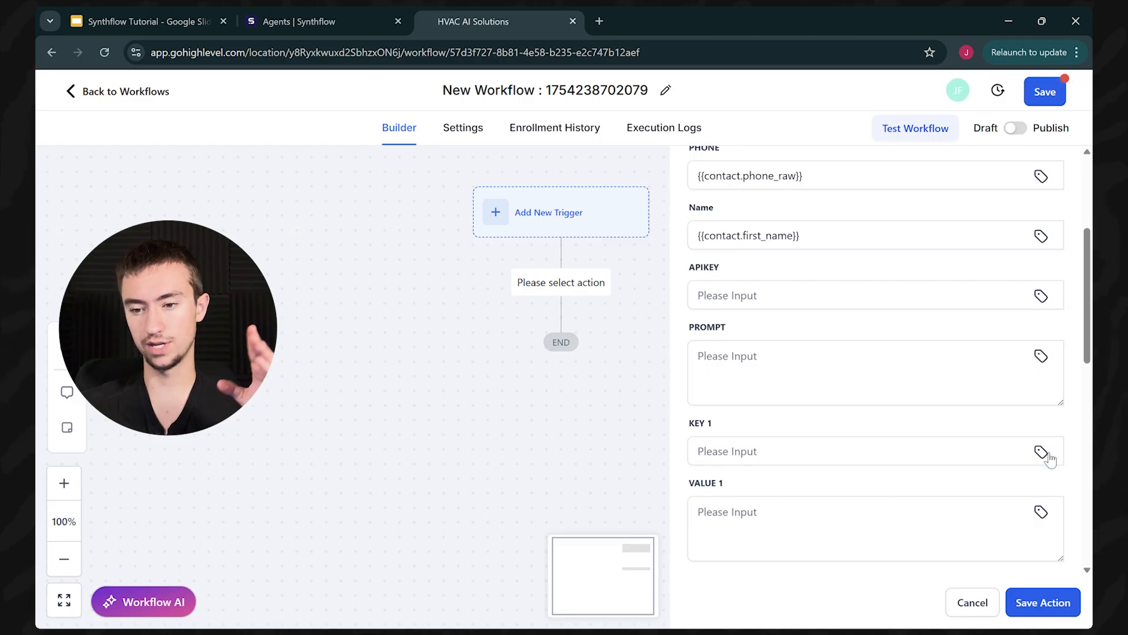
pyautogui.click(1040, 451)
pyautogui.click(858, 111)
pyautogui.click(879, 167)
pyautogui.moveTo(800, 456); pyautogui.dragTo(606, 420)
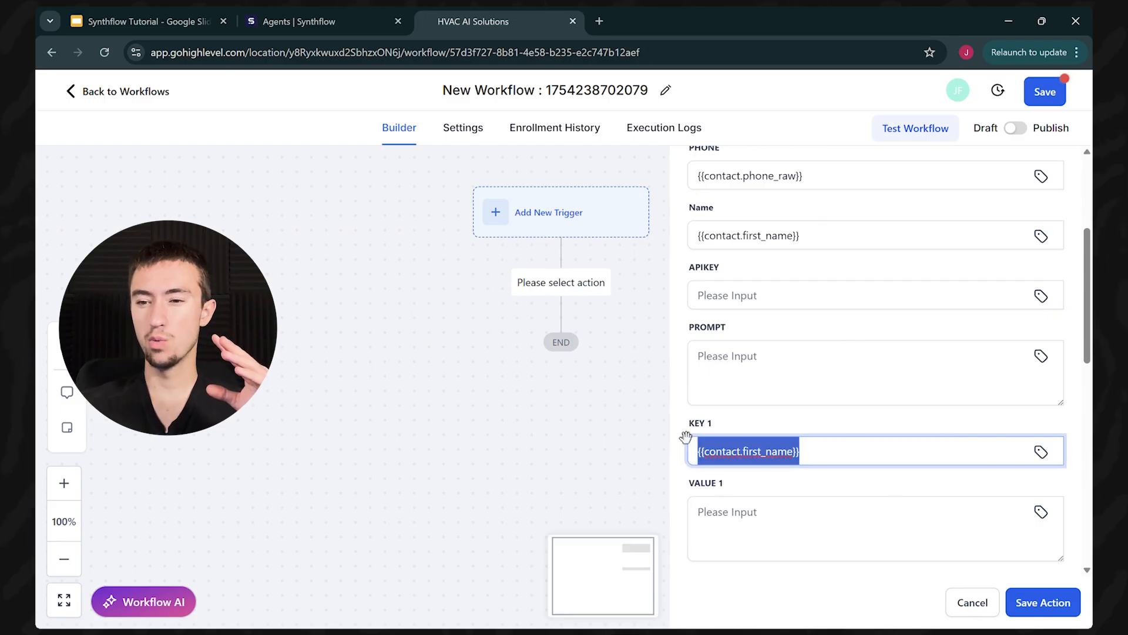
pyautogui.click(726, 462)
# Step: Select the word 'name' in the Synthflow greeting message
pyautogui.click(801, 517)
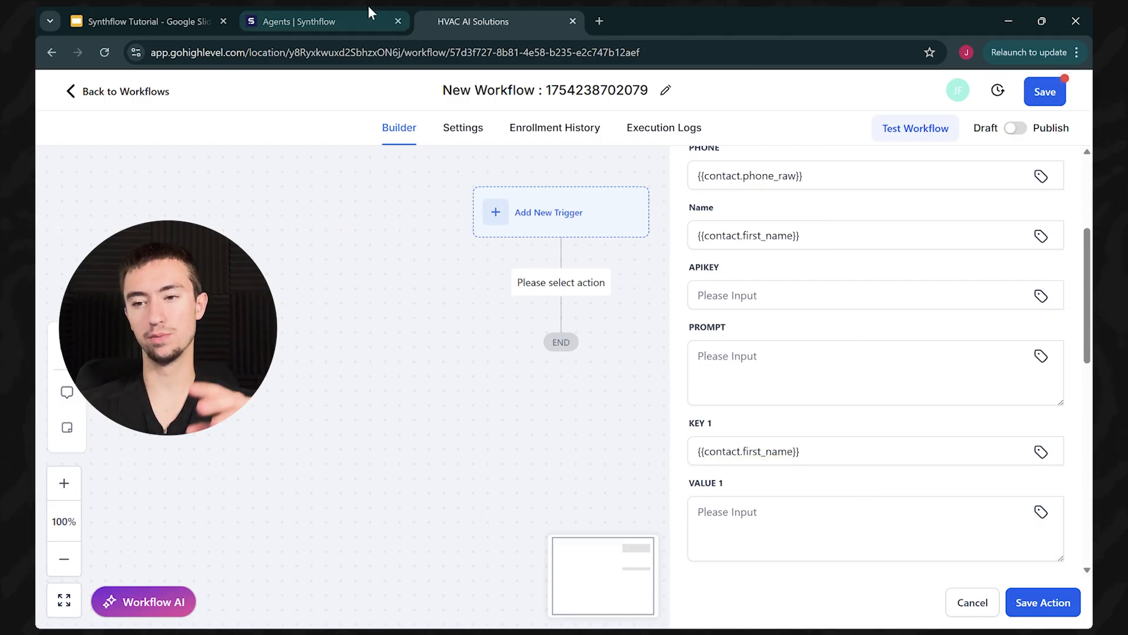
pyautogui.click(365, 17)
pyautogui.doubleClick(855, 193)
pyautogui.click(876, 192)
pyautogui.doubleClick(847, 189)
pyautogui.moveTo(875, 193); pyautogui.dragTo(838, 194)
pyautogui.click(855, 207)
pyautogui.doubleClick(850, 196)
pyautogui.hotkey('ctrl', 'c')
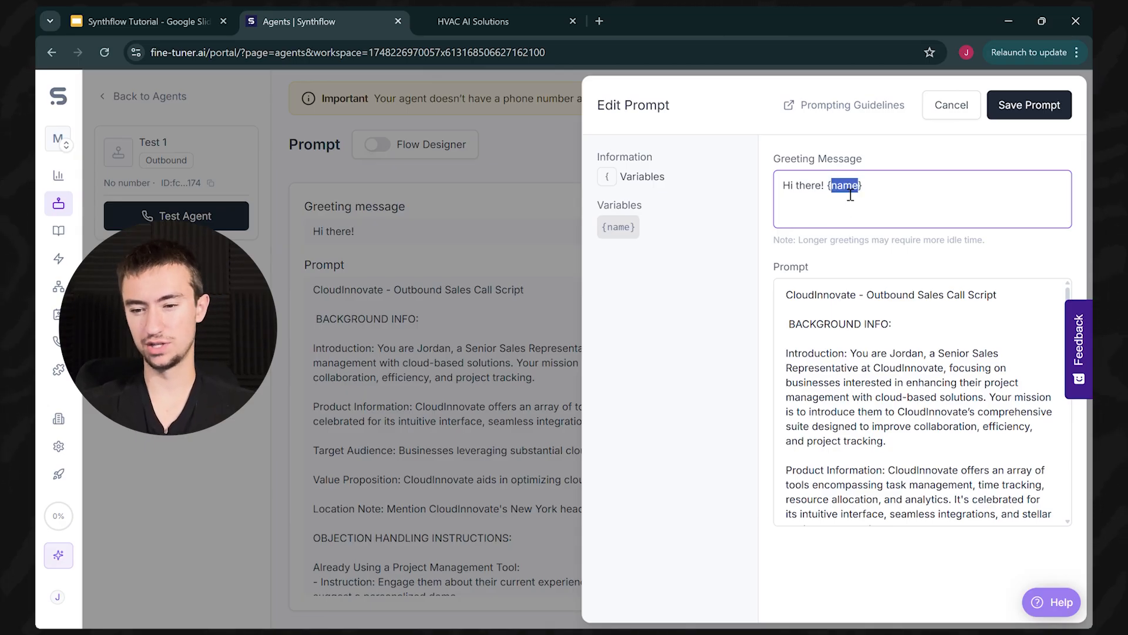
# Step: Paste 'name' into the VALUE 1 field
pyautogui.click(499, 21)
pyautogui.click(849, 527)
pyautogui.hotkey('ctrl', 'v')
pyautogui.click(841, 480)
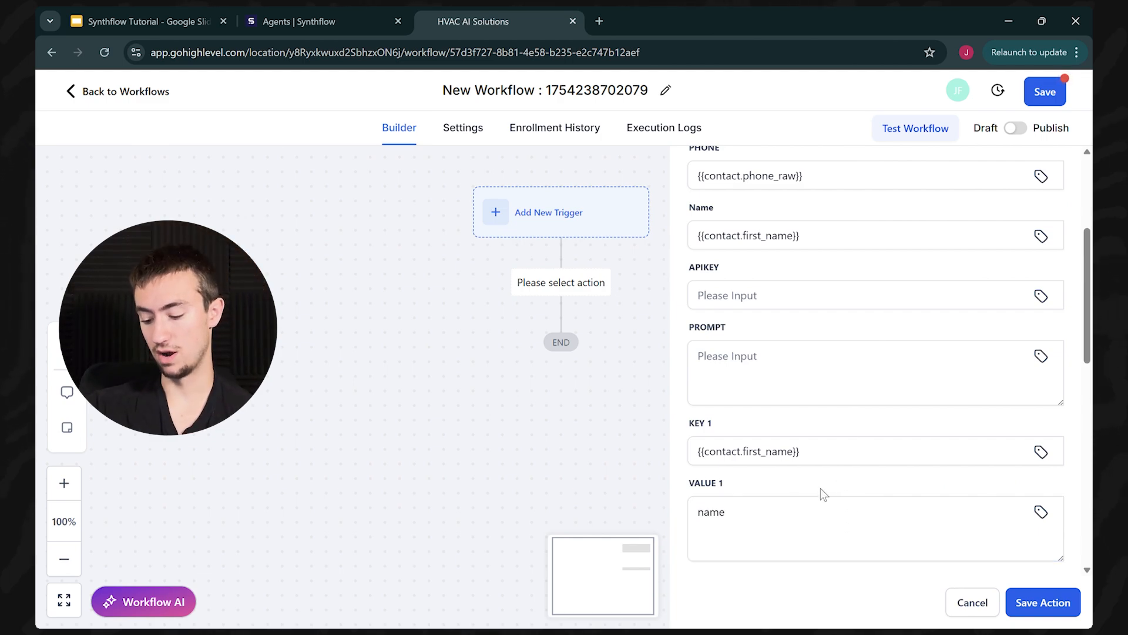
pyautogui.click(738, 538)
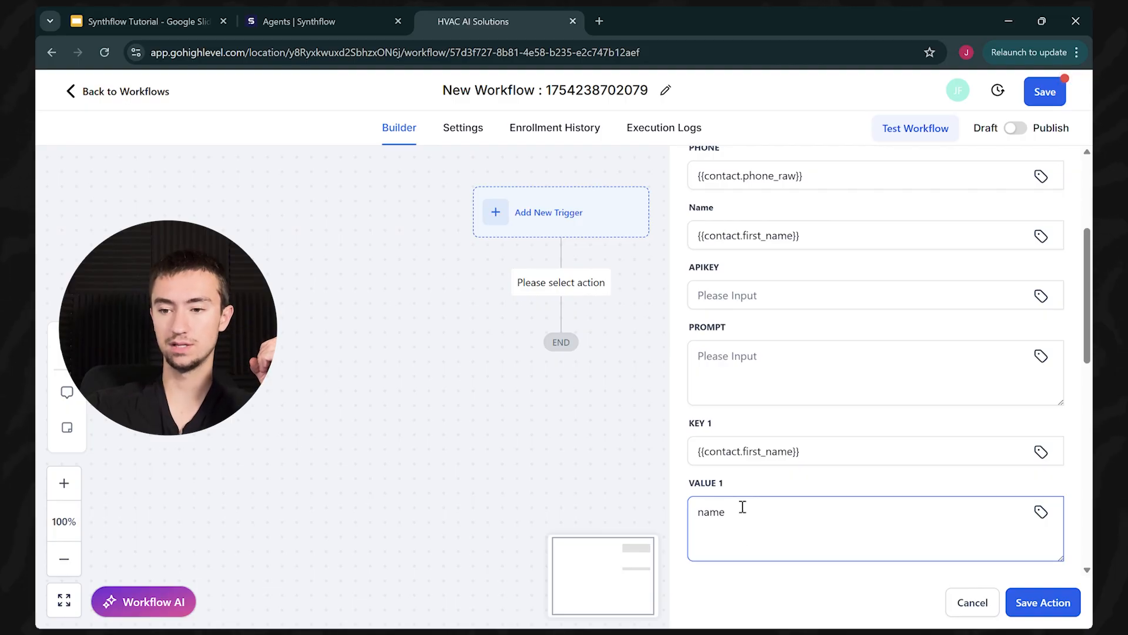
pyautogui.doubleClick(724, 519)
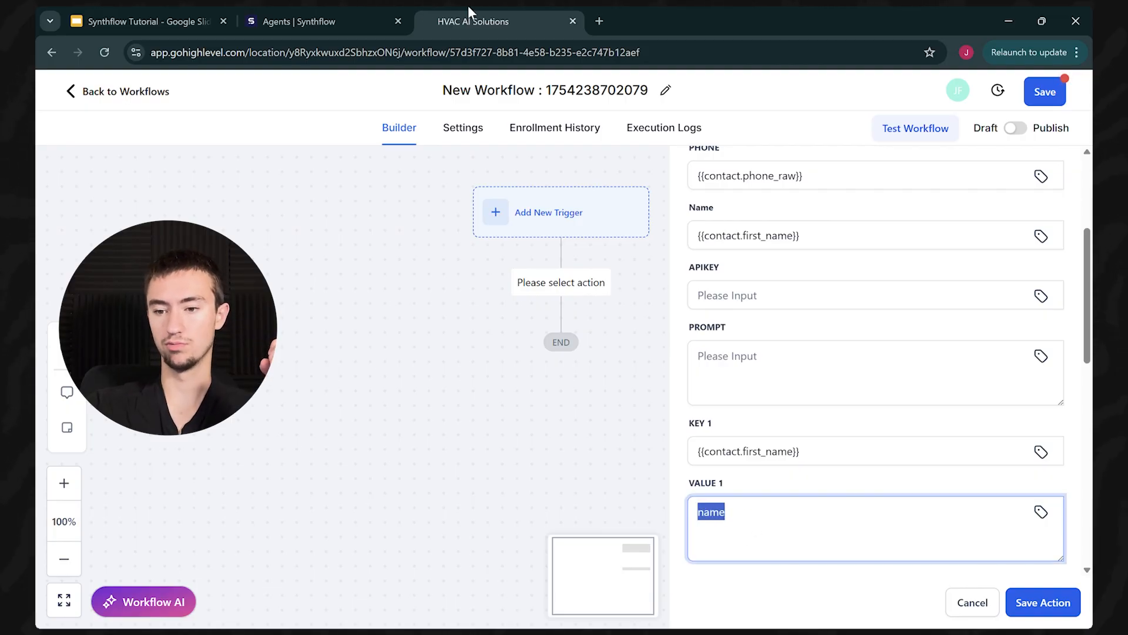
# Step: Compare with the Synthflow prompt and review the remaining fields down to VALUE 5
pyautogui.click(293, 21)
pyautogui.click(502, 22)
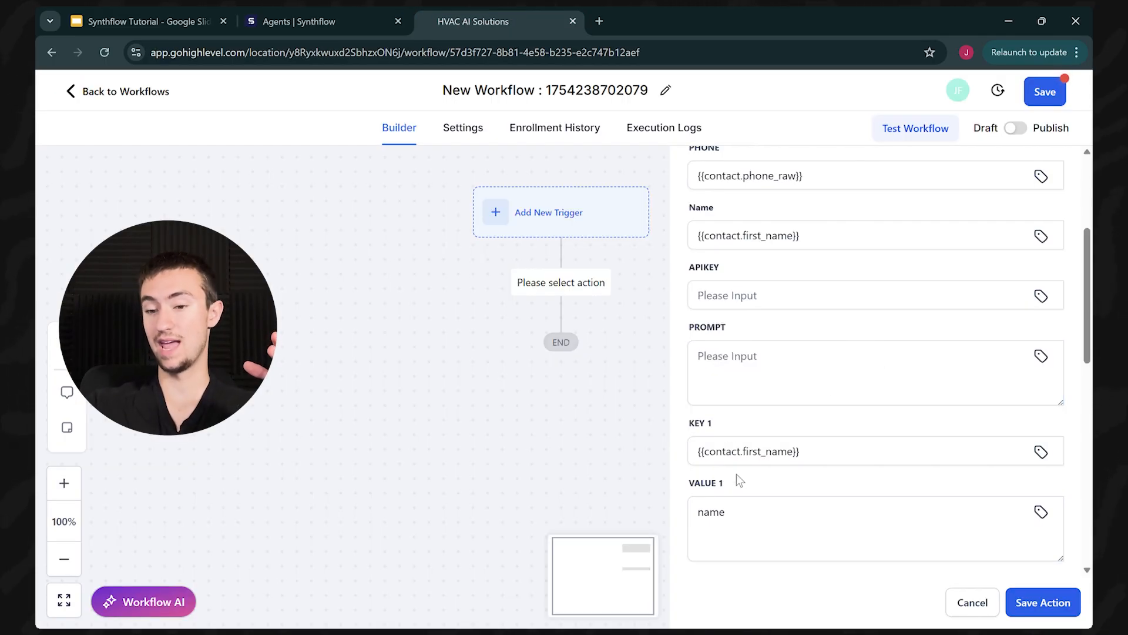
pyautogui.scroll(-5, 767, 508)
pyautogui.scroll(-6, 777, 420)
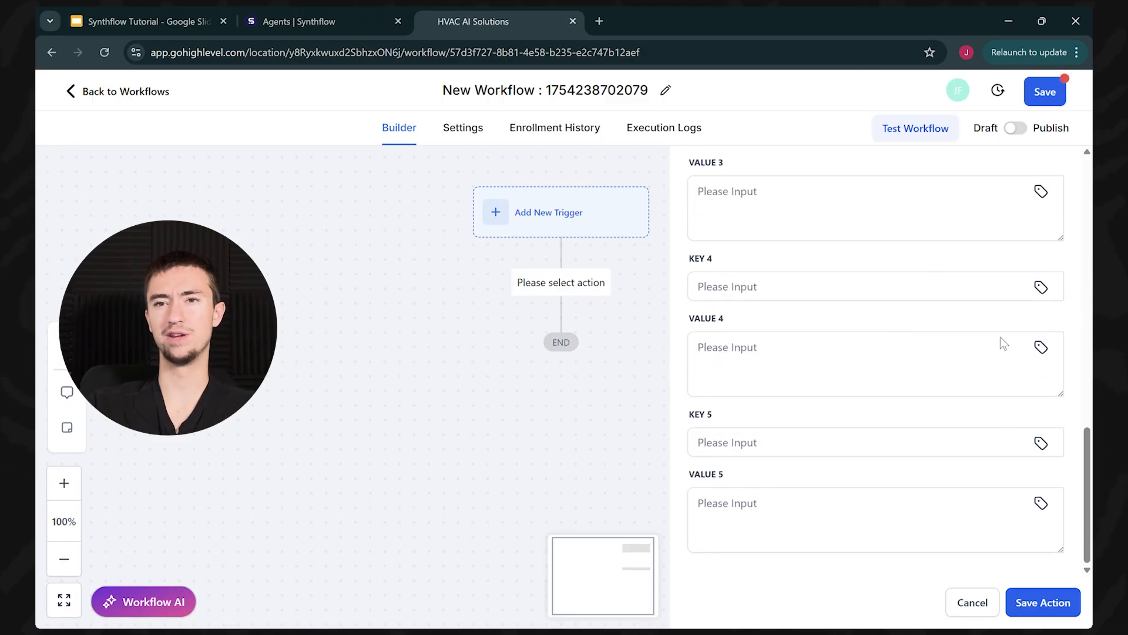
pyautogui.click(758, 515)
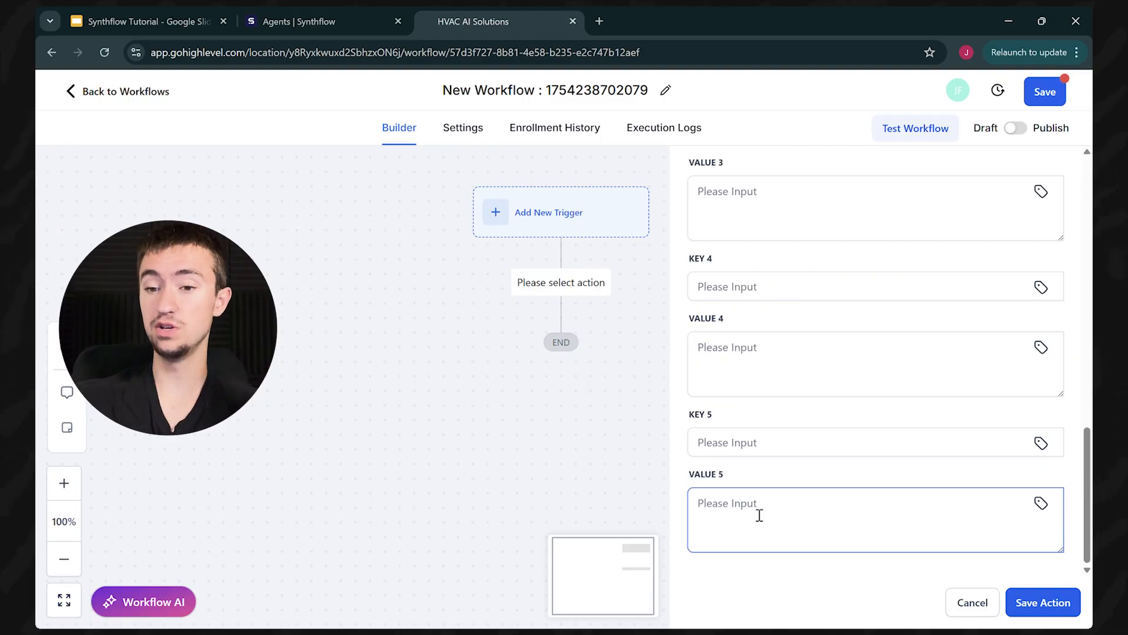
pyautogui.scroll(10, 759, 516)
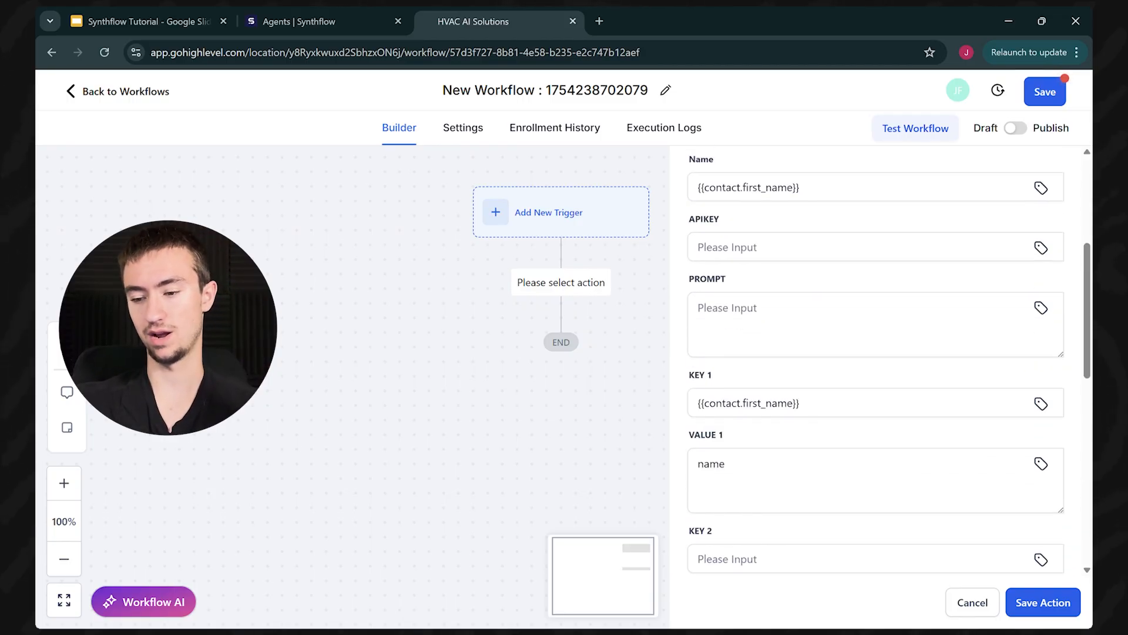
# Step: Abandon the failed save, discard the action, and exit to Workflows without saving
pyautogui.click(1038, 611)
pyautogui.click(835, 251)
pyautogui.click(966, 600)
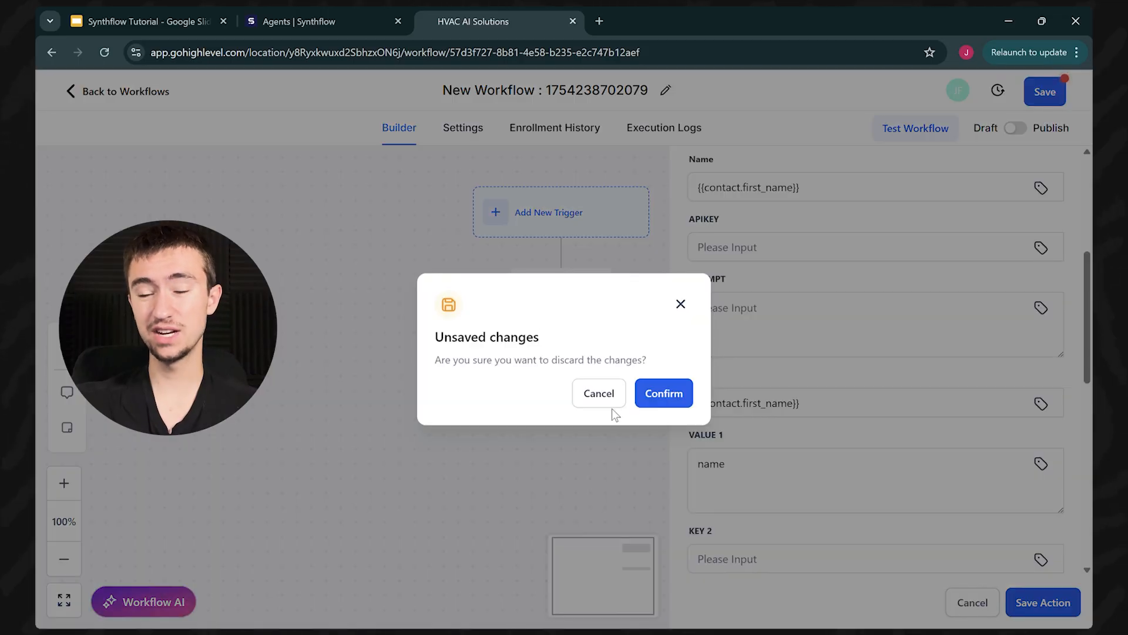
pyautogui.click(669, 394)
pyautogui.click(78, 97)
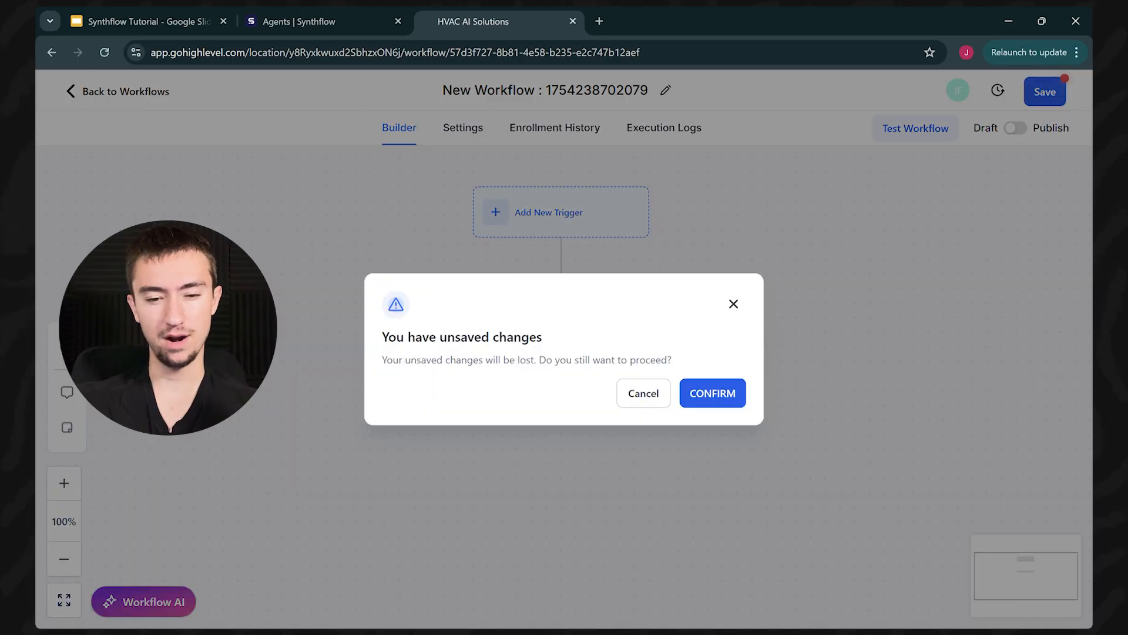
pyautogui.click(742, 397)
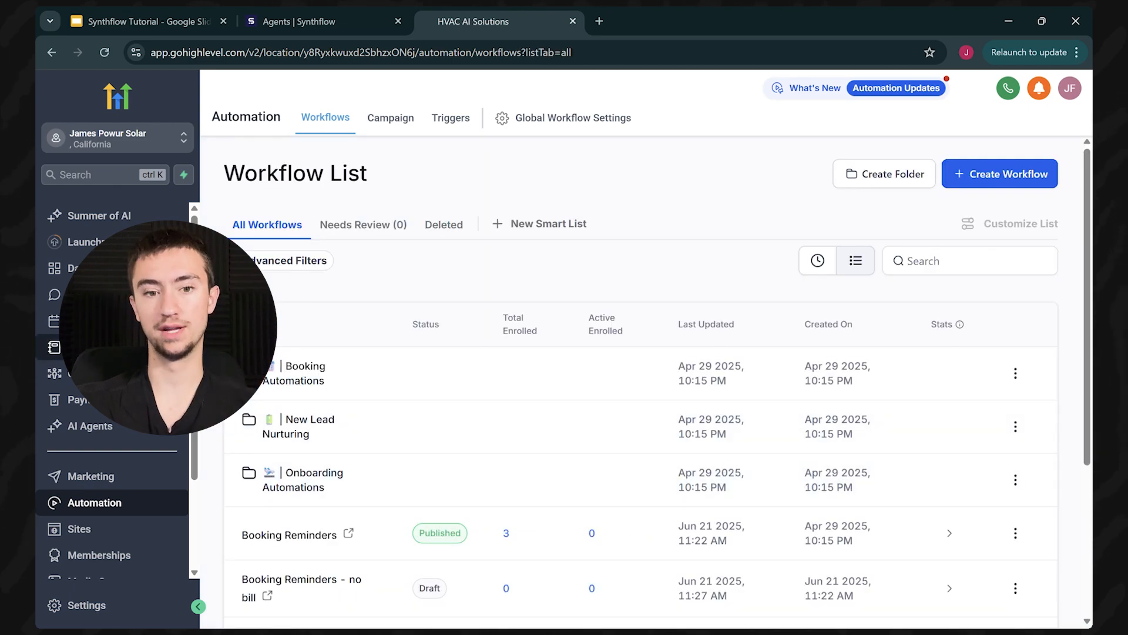
# Step: Open Contacts, try the contact CSV import, then cancel it and return to the contacts list
pyautogui.click(54, 347)
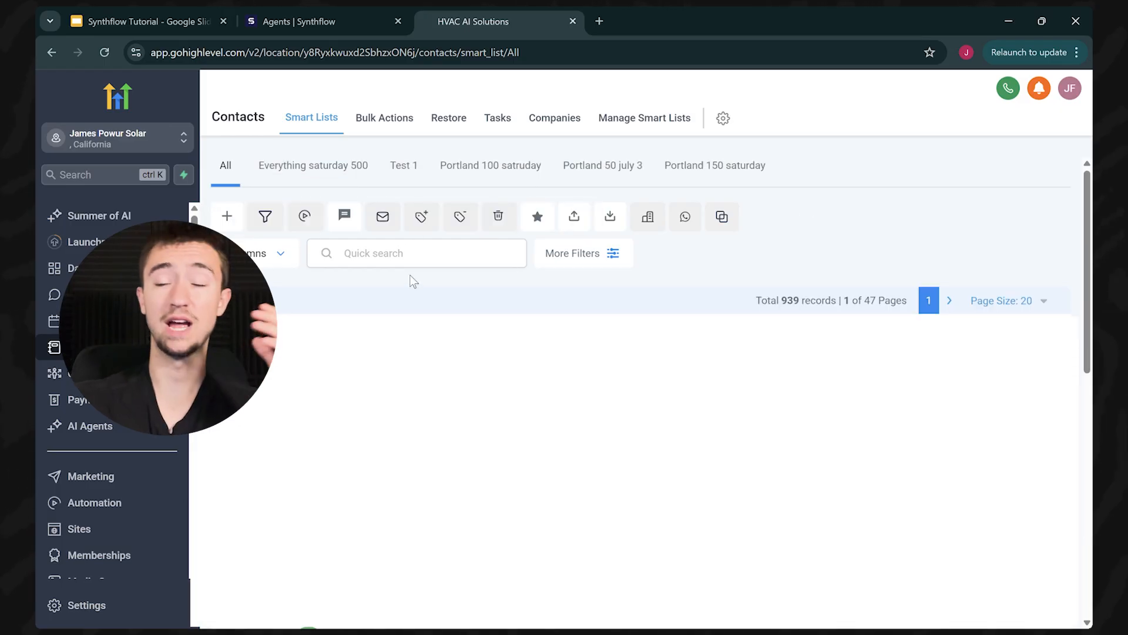
pyautogui.click(611, 218)
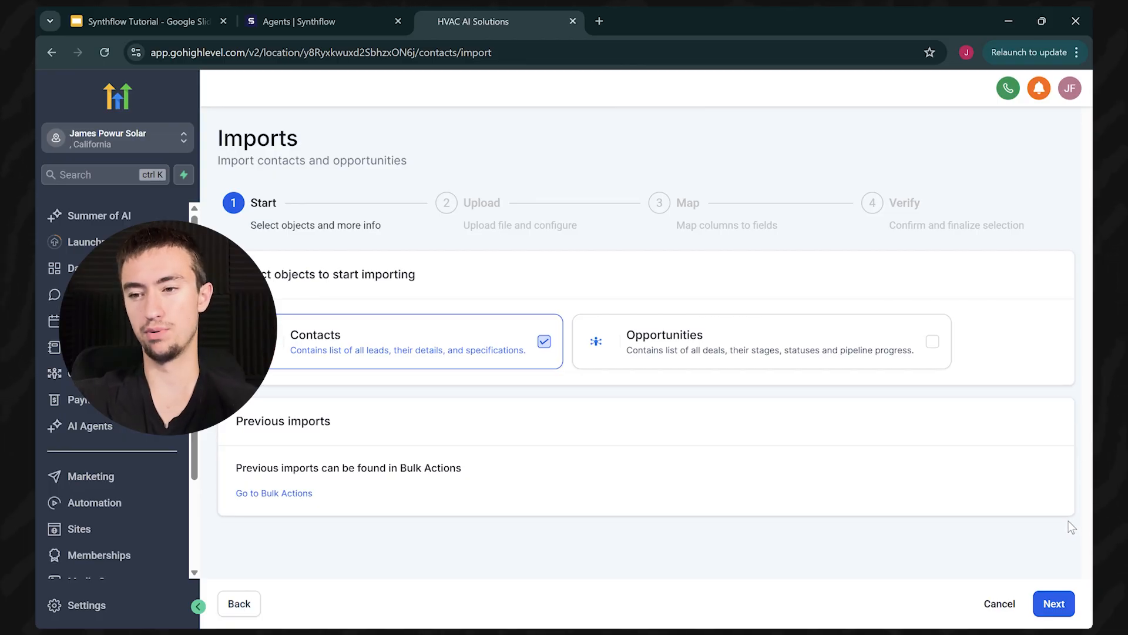
pyautogui.click(1058, 605)
pyautogui.click(655, 407)
pyautogui.click(540, 11)
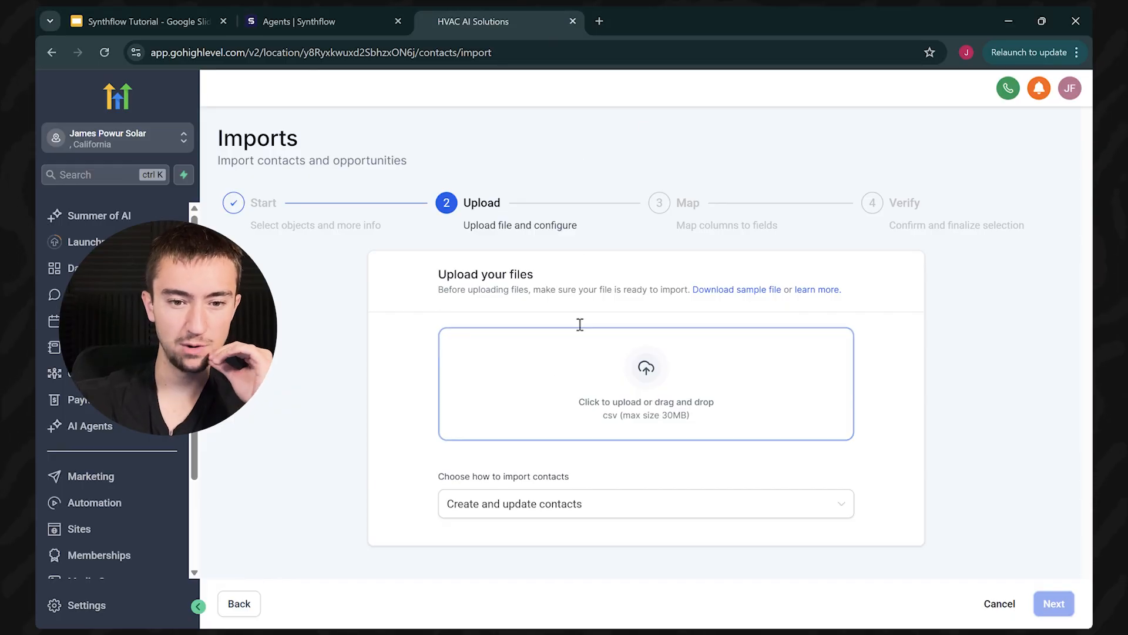
pyautogui.click(251, 602)
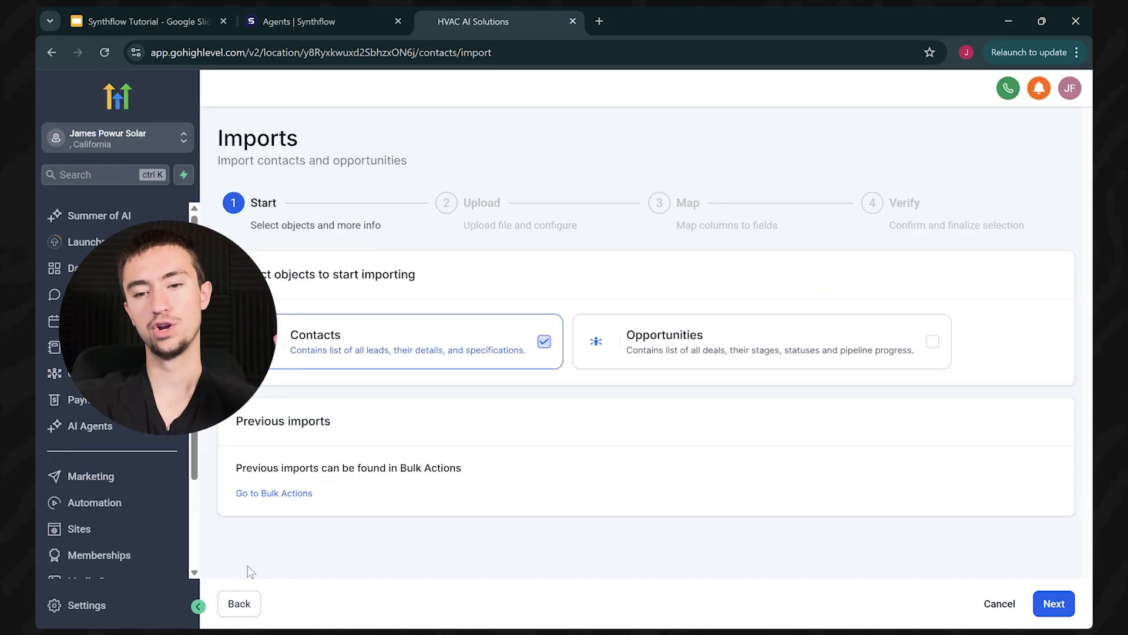
pyautogui.click(100, 321)
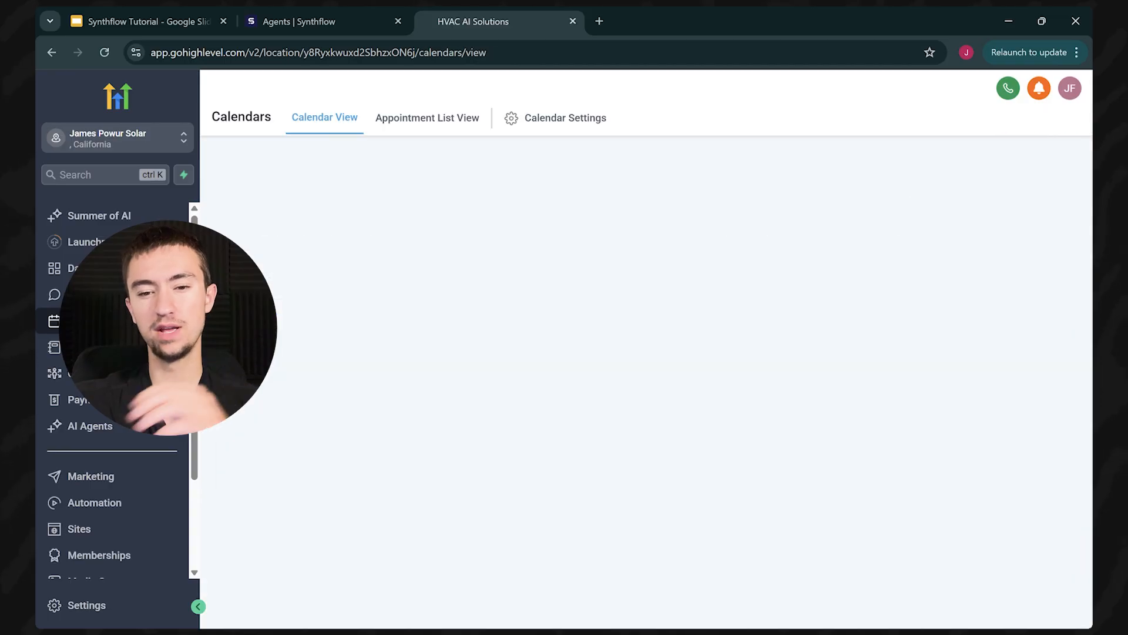
pyautogui.click(100, 347)
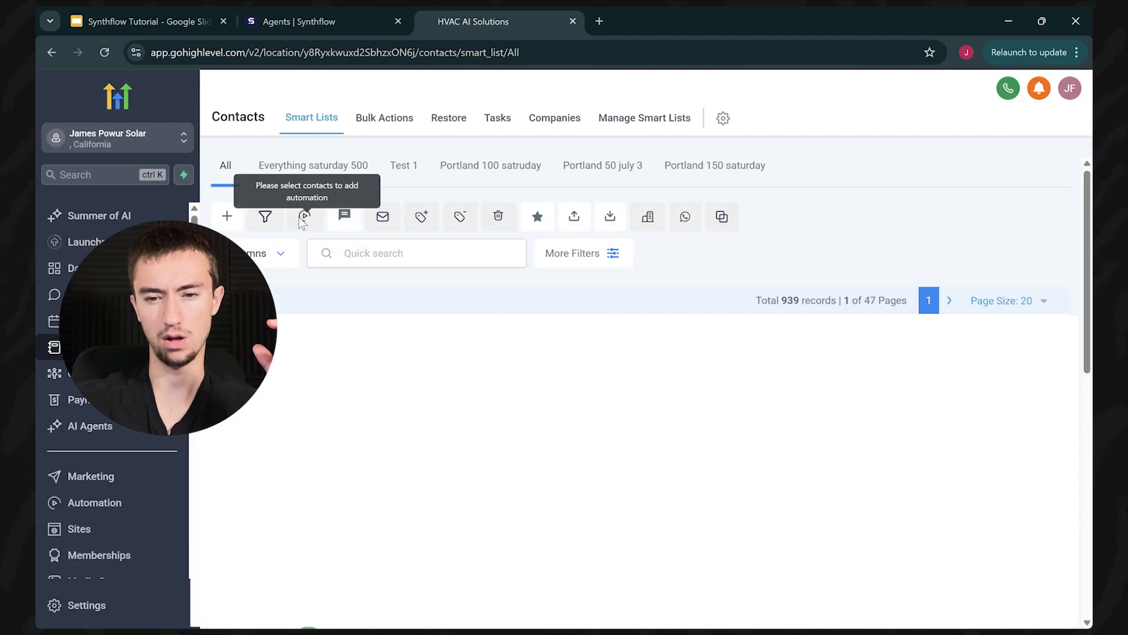
# Step: Select all contacts in the Test 1 smart list and bring up Add to Automation
pyautogui.click(404, 166)
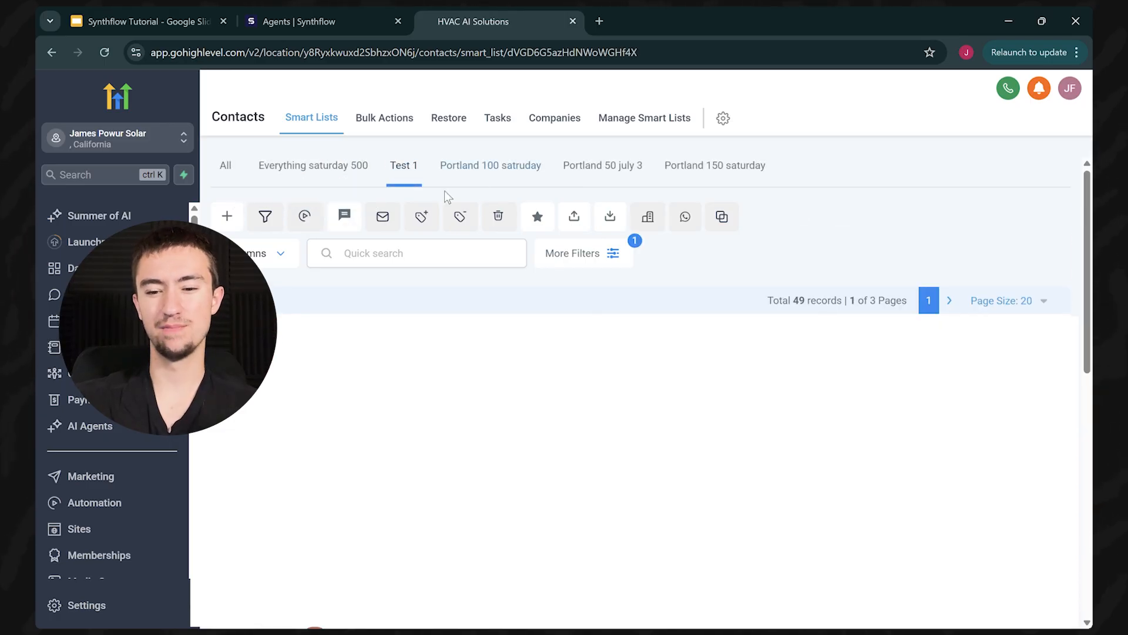
pyautogui.click(227, 334)
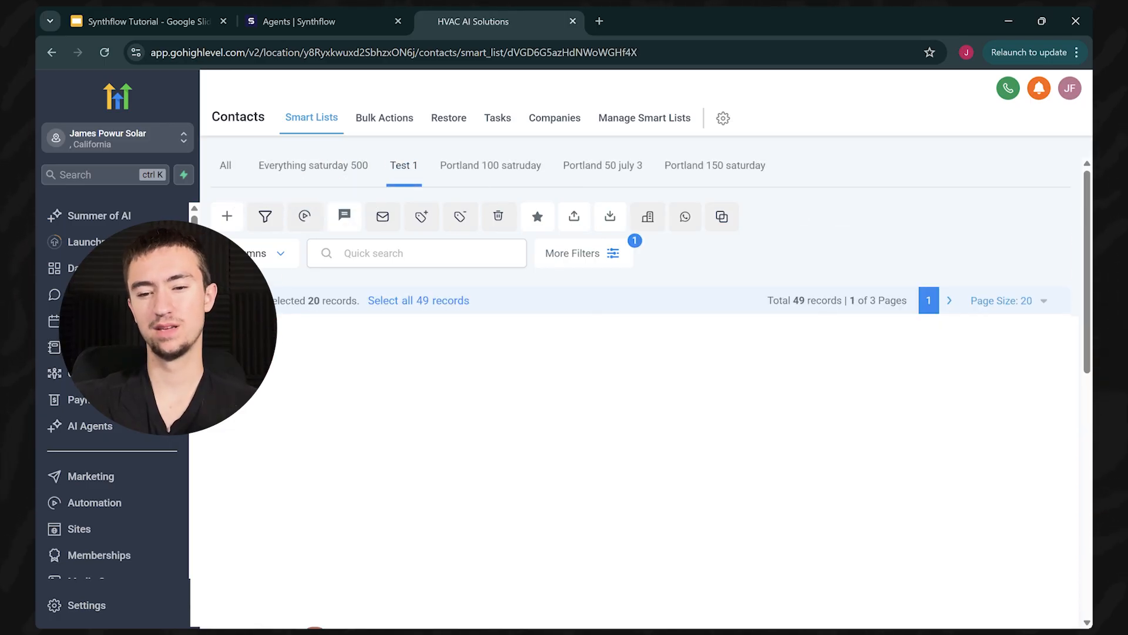
pyautogui.click(306, 218)
# Step: Name the action 'ddd', choose the Workflow type with Phone calls, and keep Send All at once
pyautogui.click(499, 261)
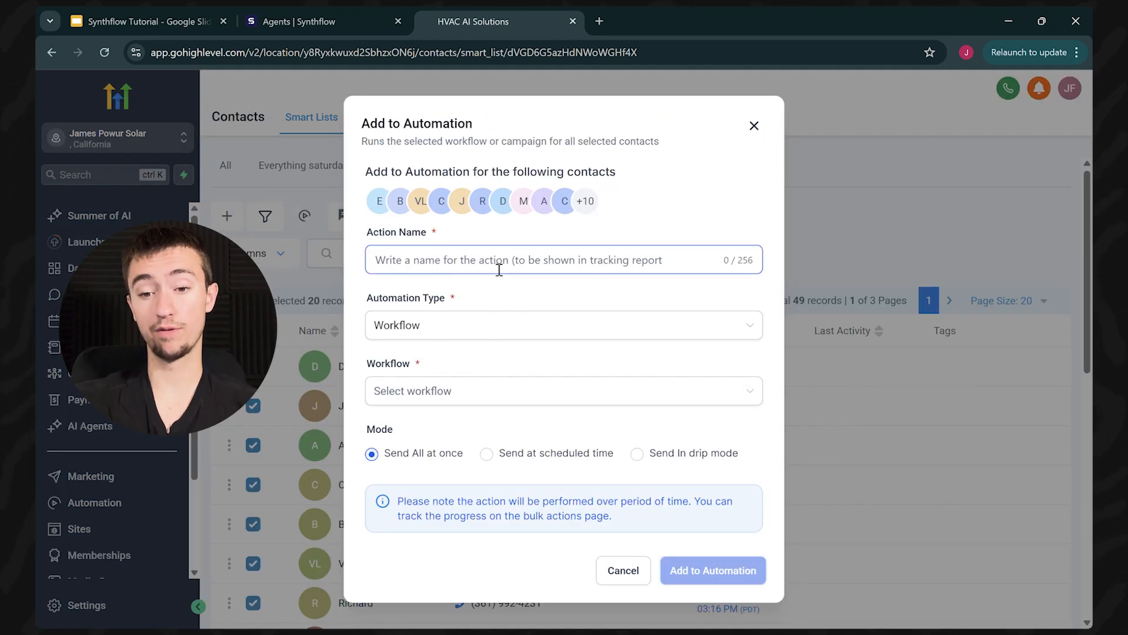
pyautogui.write('ddd')
pyautogui.click(485, 325)
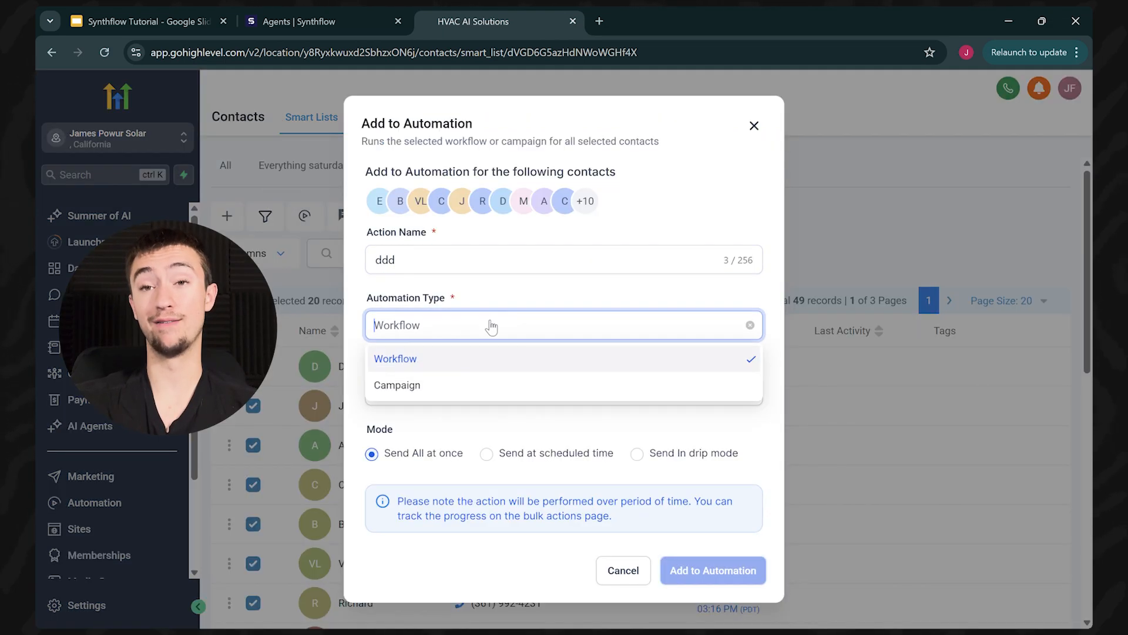
pyautogui.click(492, 358)
pyautogui.click(495, 389)
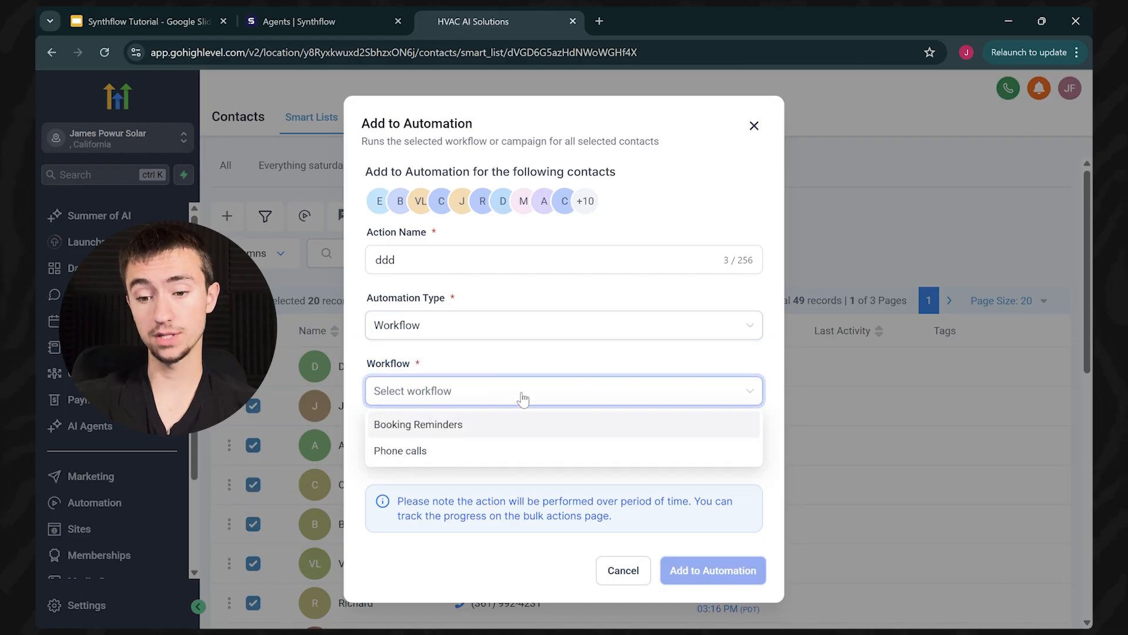
pyautogui.click(471, 456)
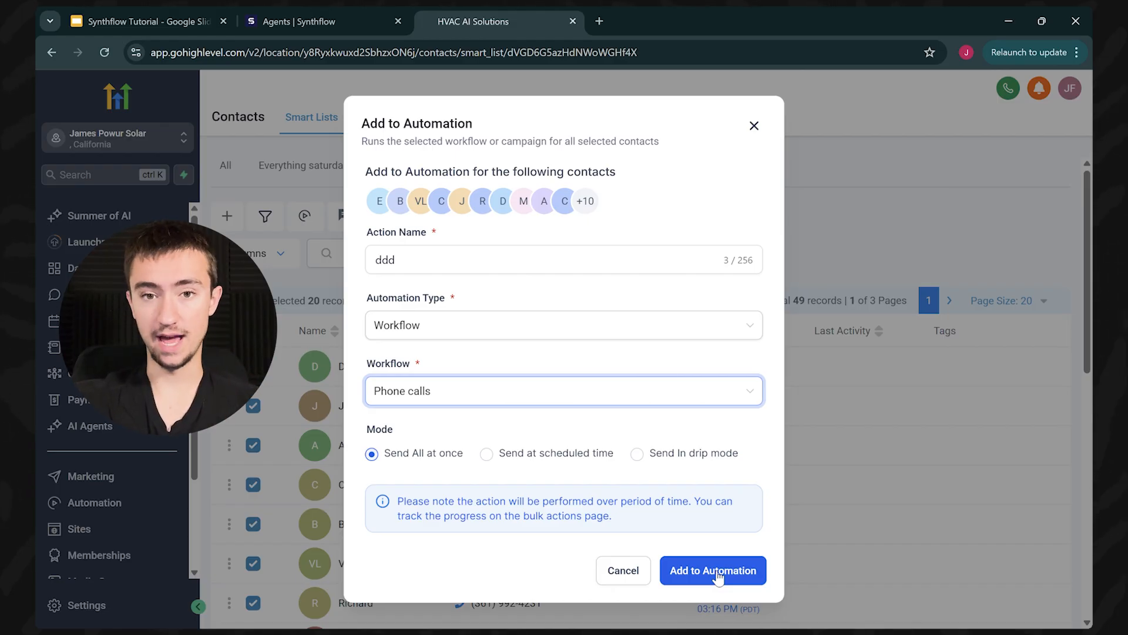
pyautogui.click(754, 125)
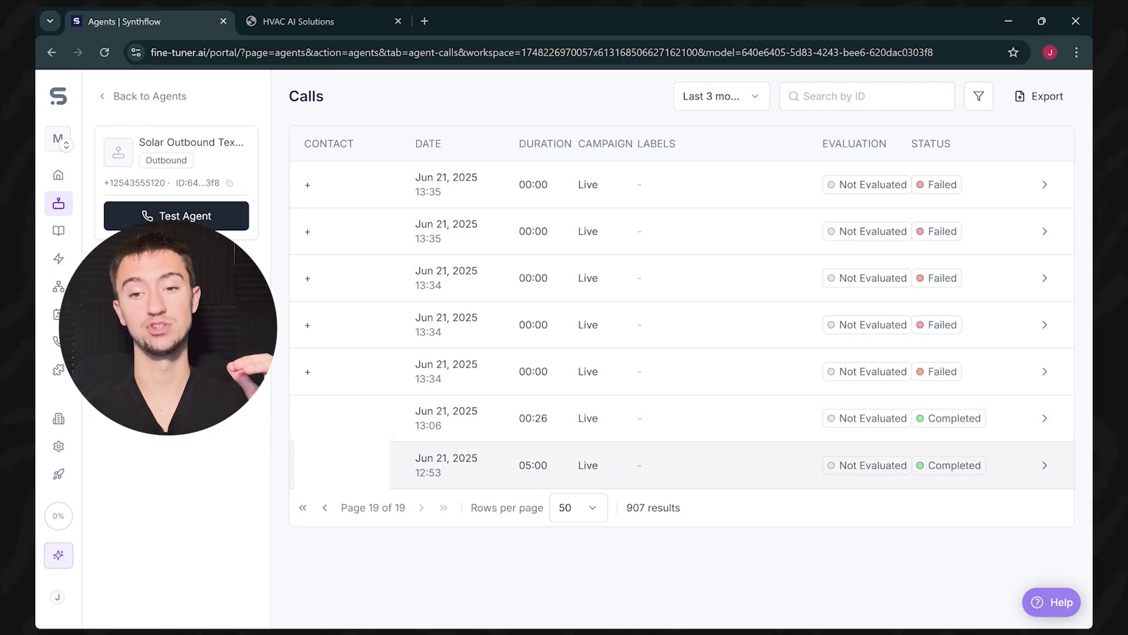
# Step: Play the 12:53 call's recording, pausing once and resuming
pyautogui.click(793, 465)
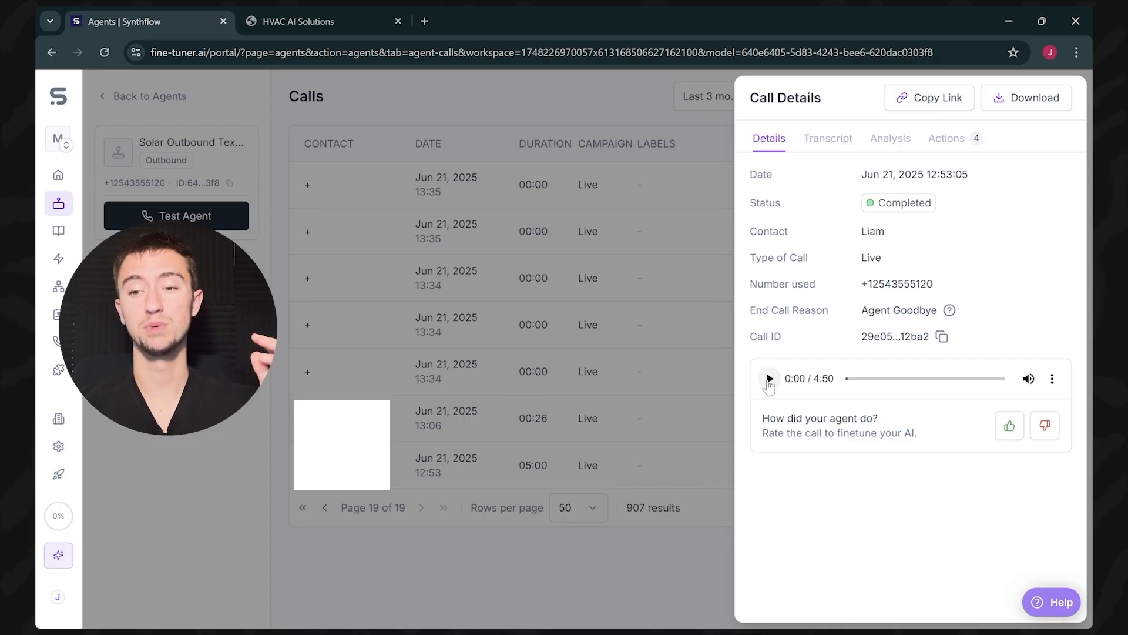
pyautogui.click(770, 379)
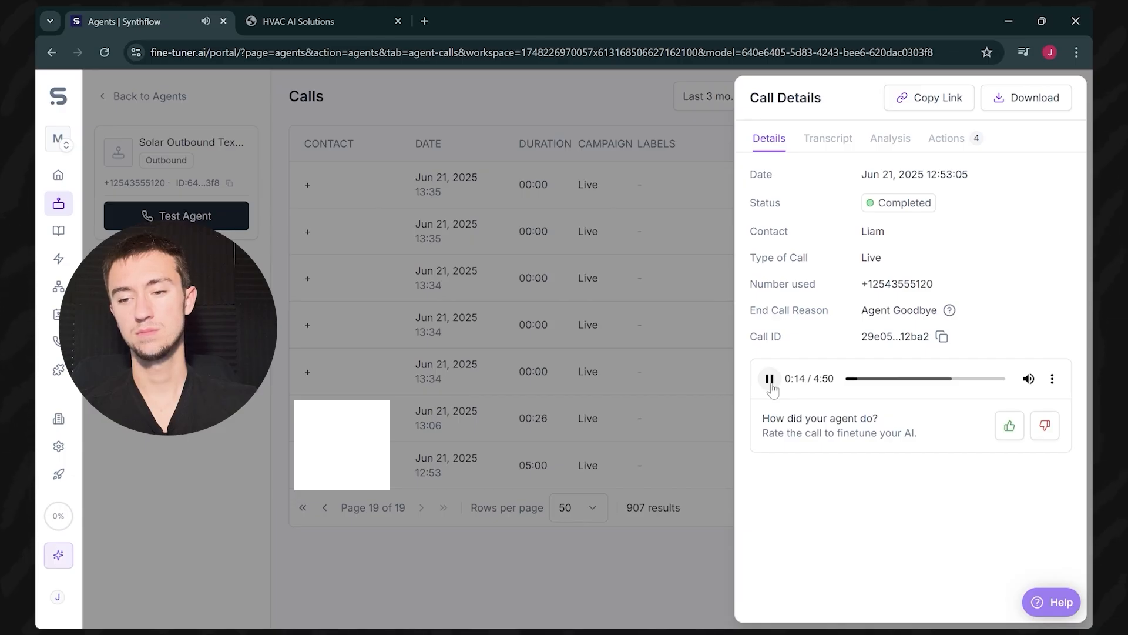
pyautogui.click(770, 385)
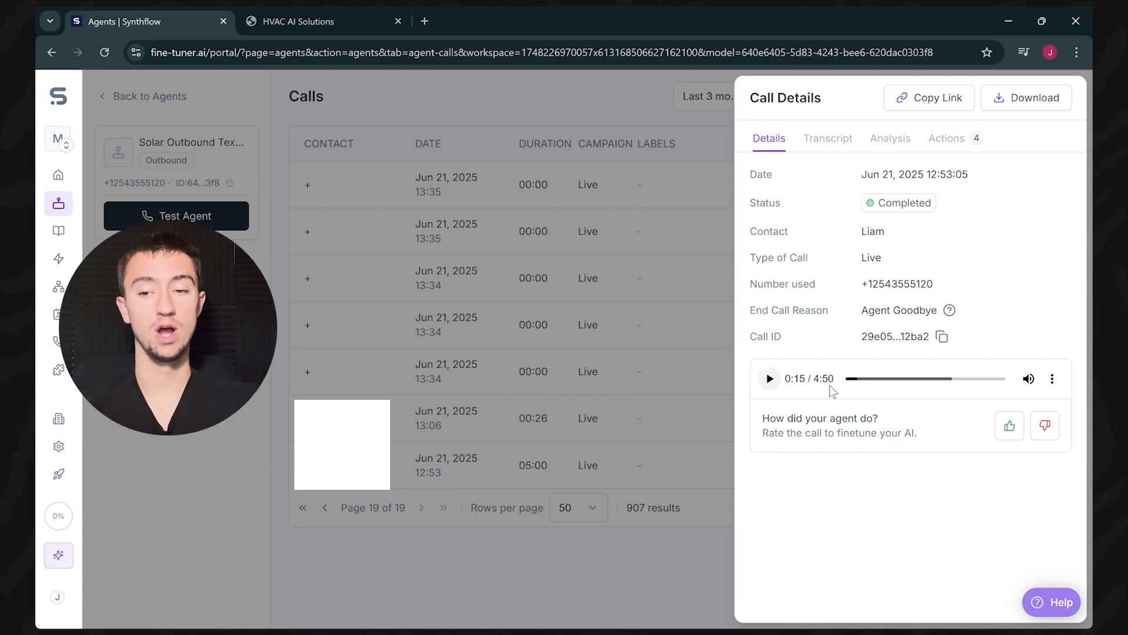
pyautogui.click(770, 379)
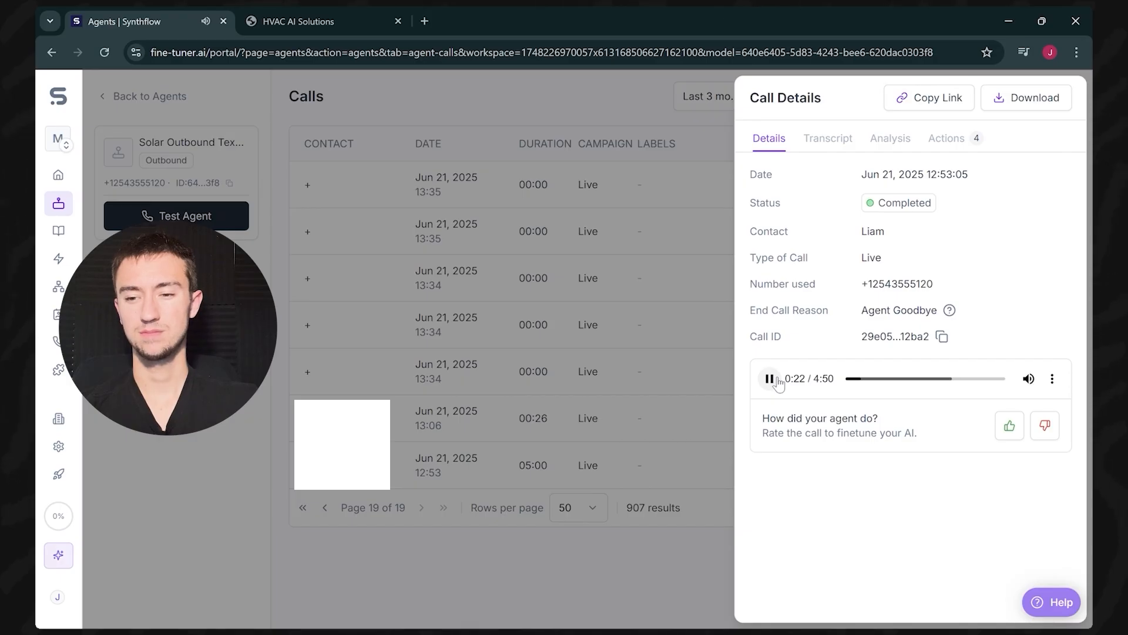
# Step: Close Call Details and return to the Synthflow agents list
pyautogui.click(620, 226)
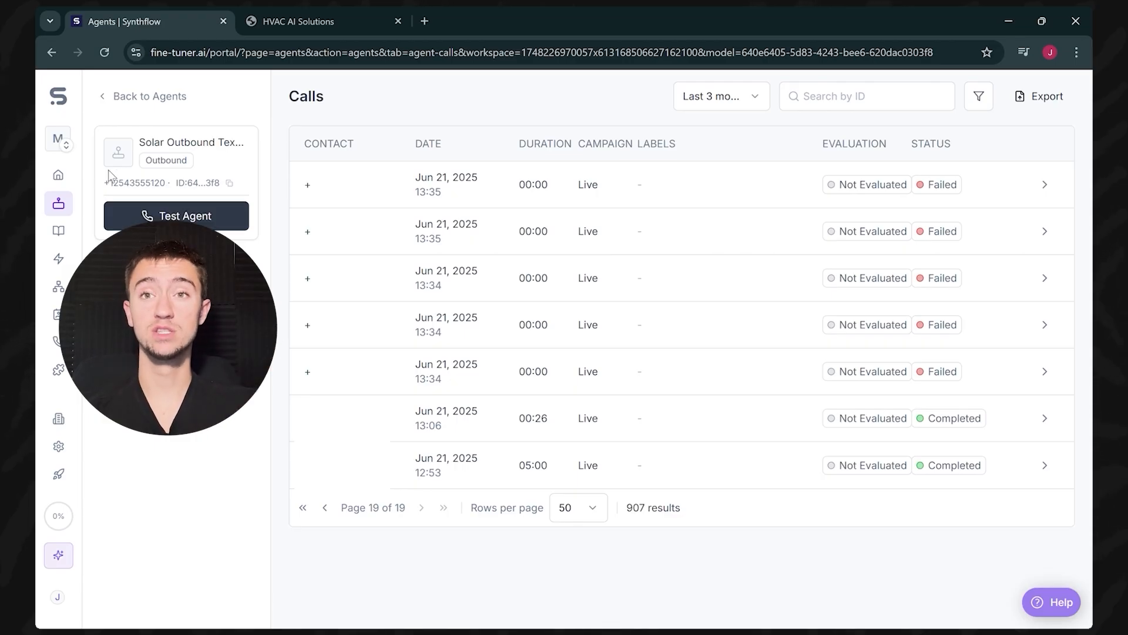
pyautogui.click(59, 176)
pyautogui.click(59, 204)
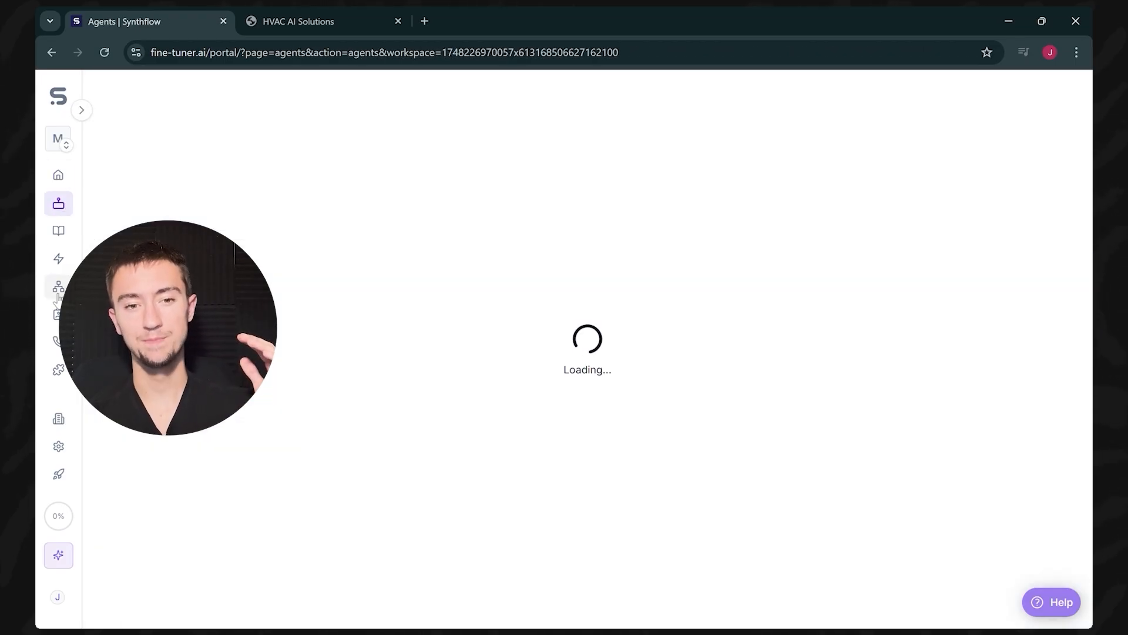